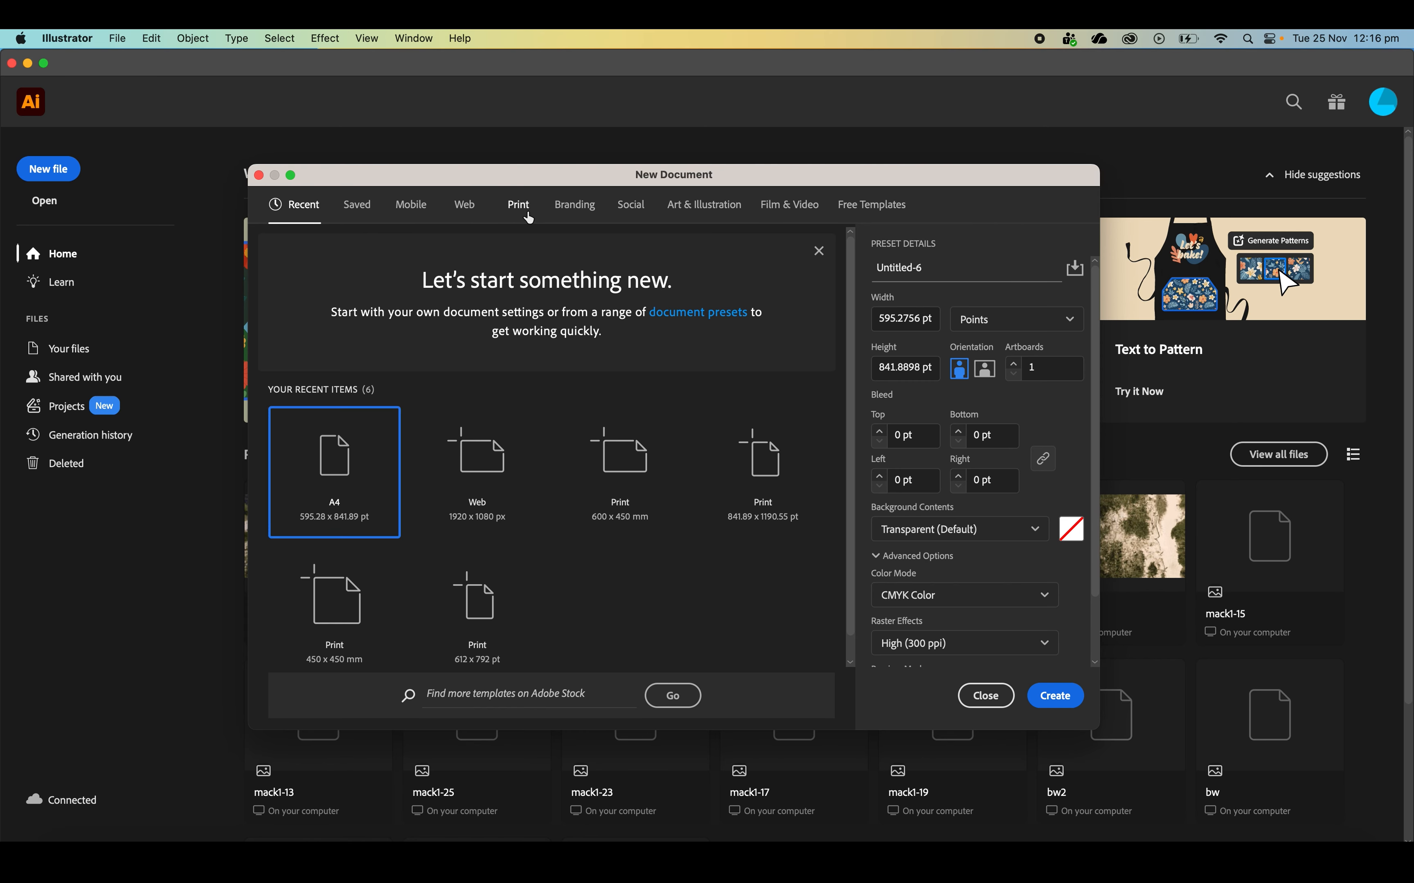
Create a new document from the A4 print preset, named Cool_text
click(528, 217)
click(494, 297)
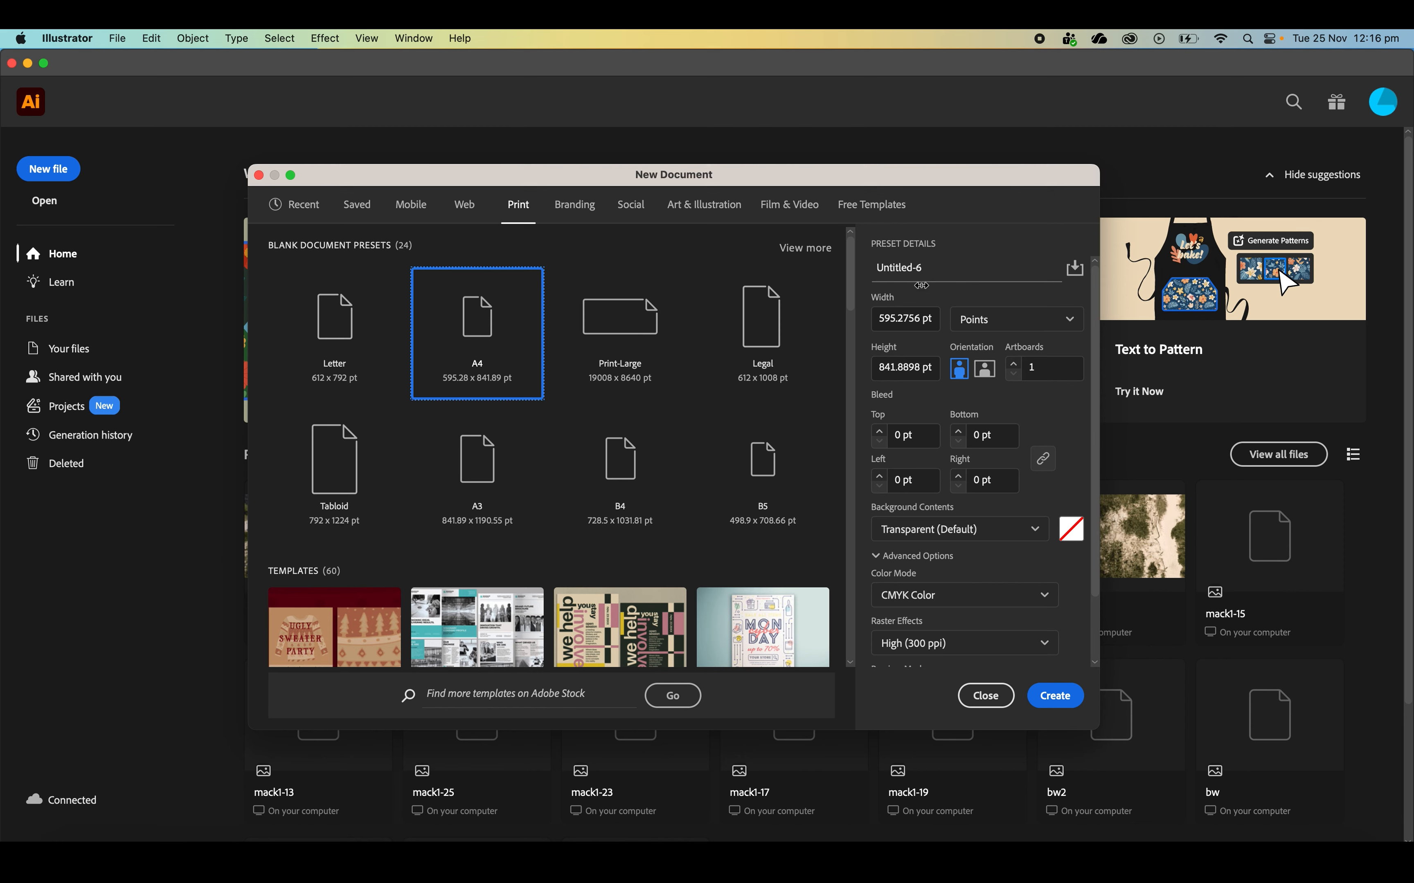
click(966, 273)
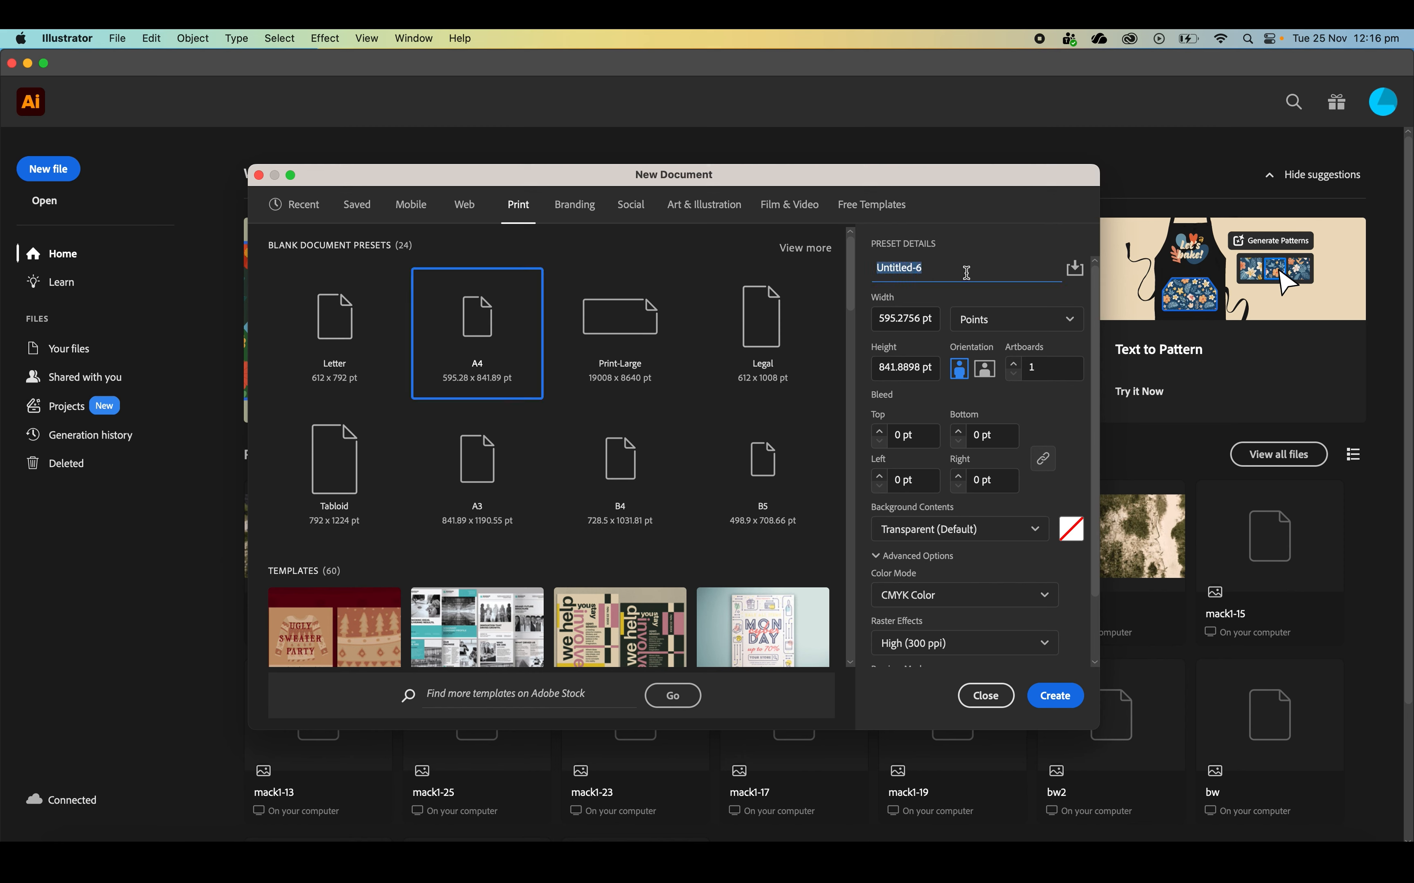
text(Cool_text)
click(1043, 695)
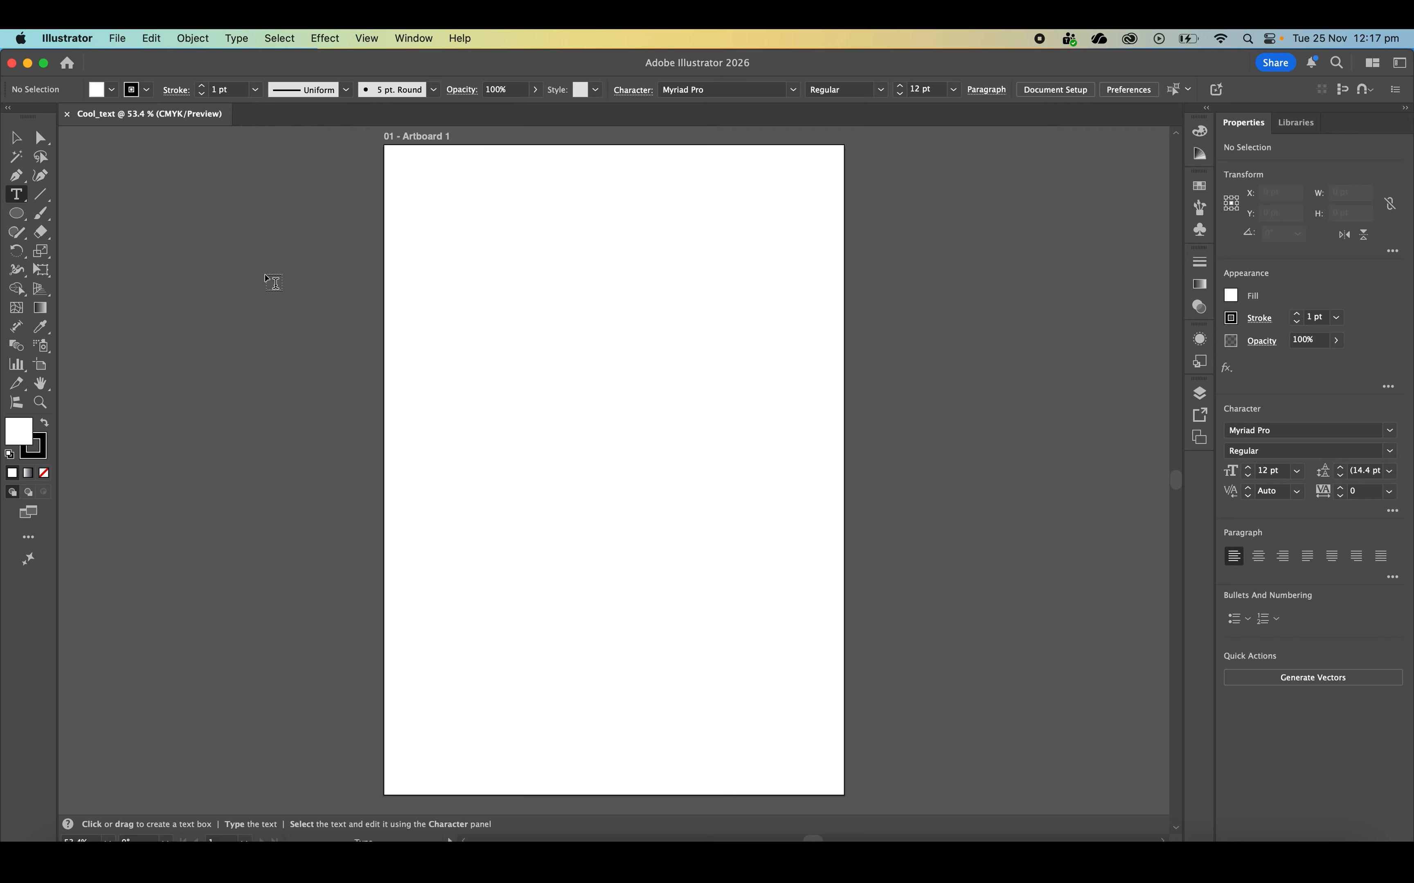
Draw a circle about 311 pt in diameter with the Ellipse tool and centre it horizontally in the artboard's upper half
click(24, 213)
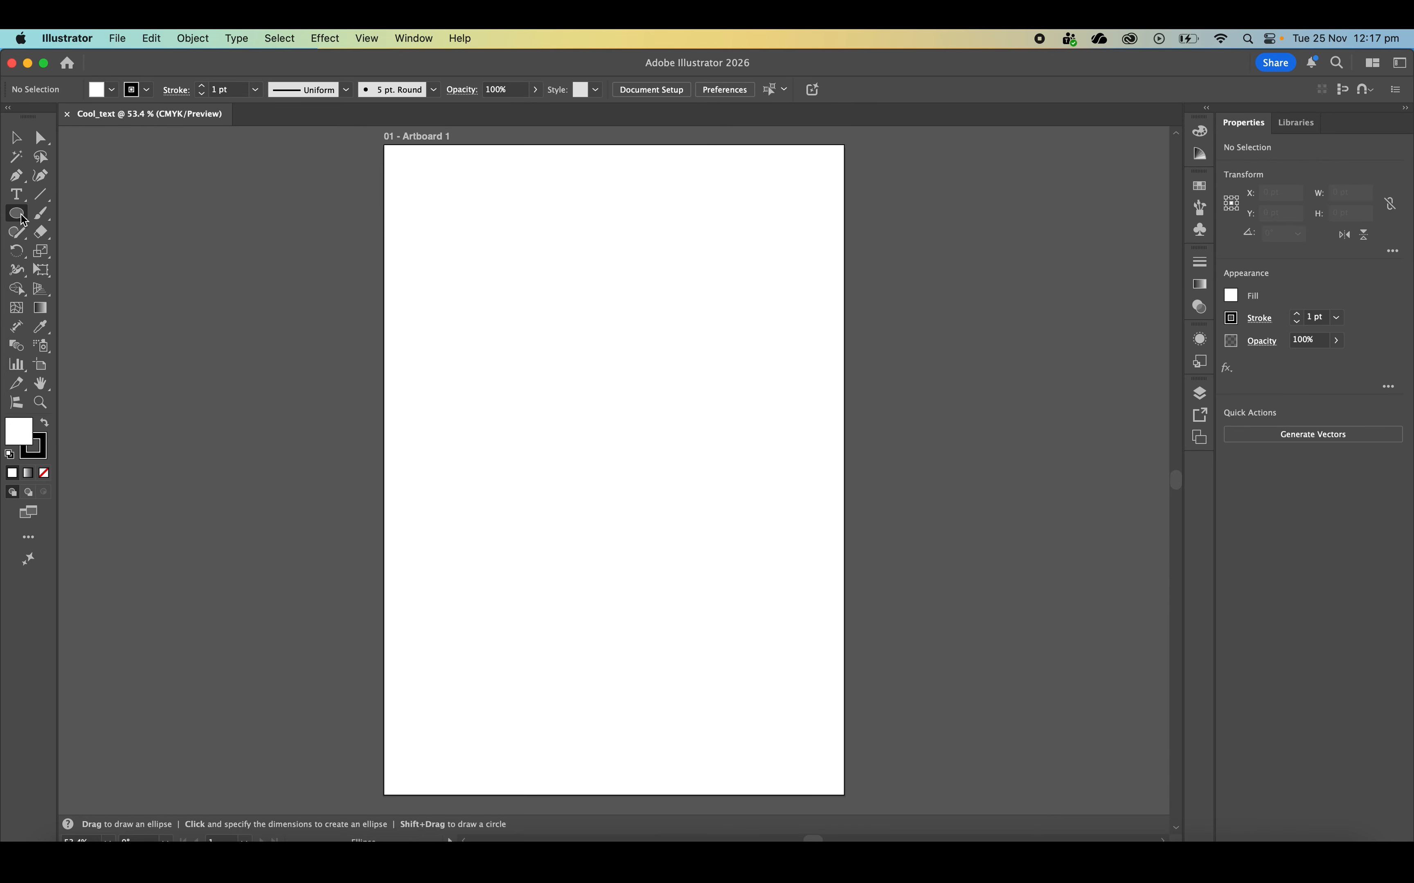
click(18, 214)
click(18, 214)
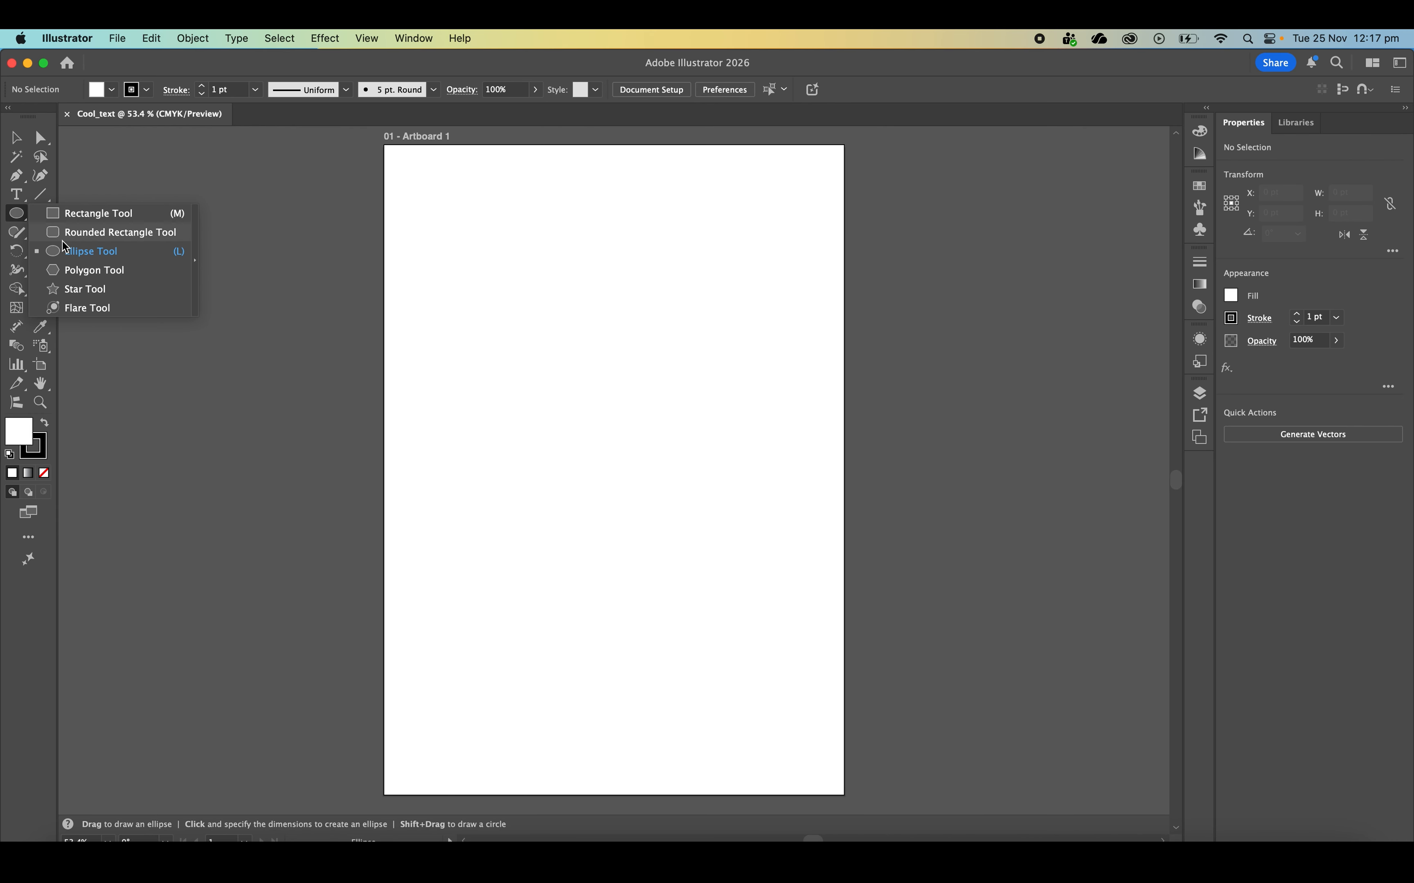
click(69, 251)
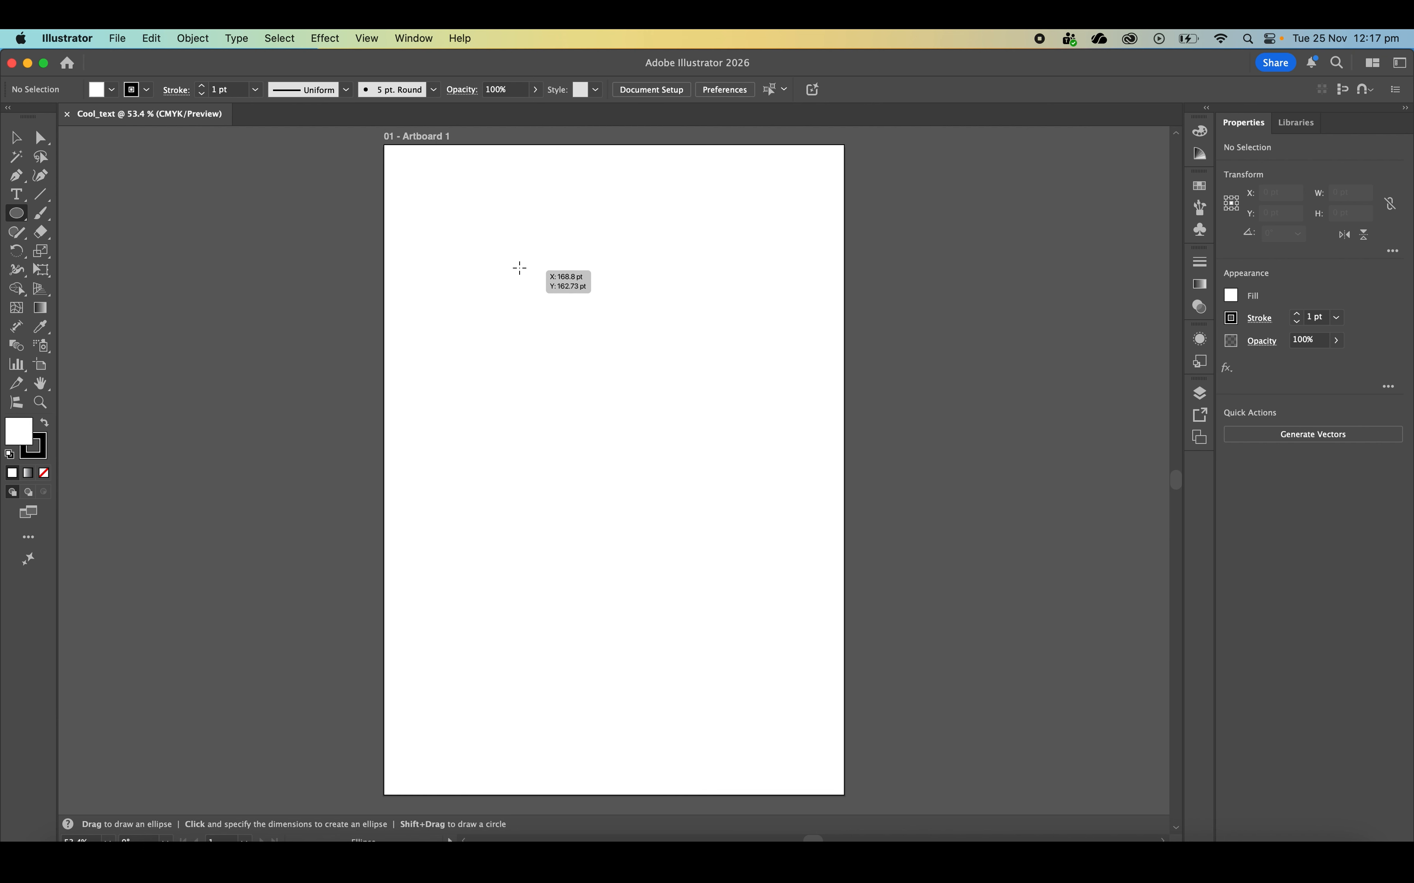
drag(500, 242, 743, 456)
click(27, 146)
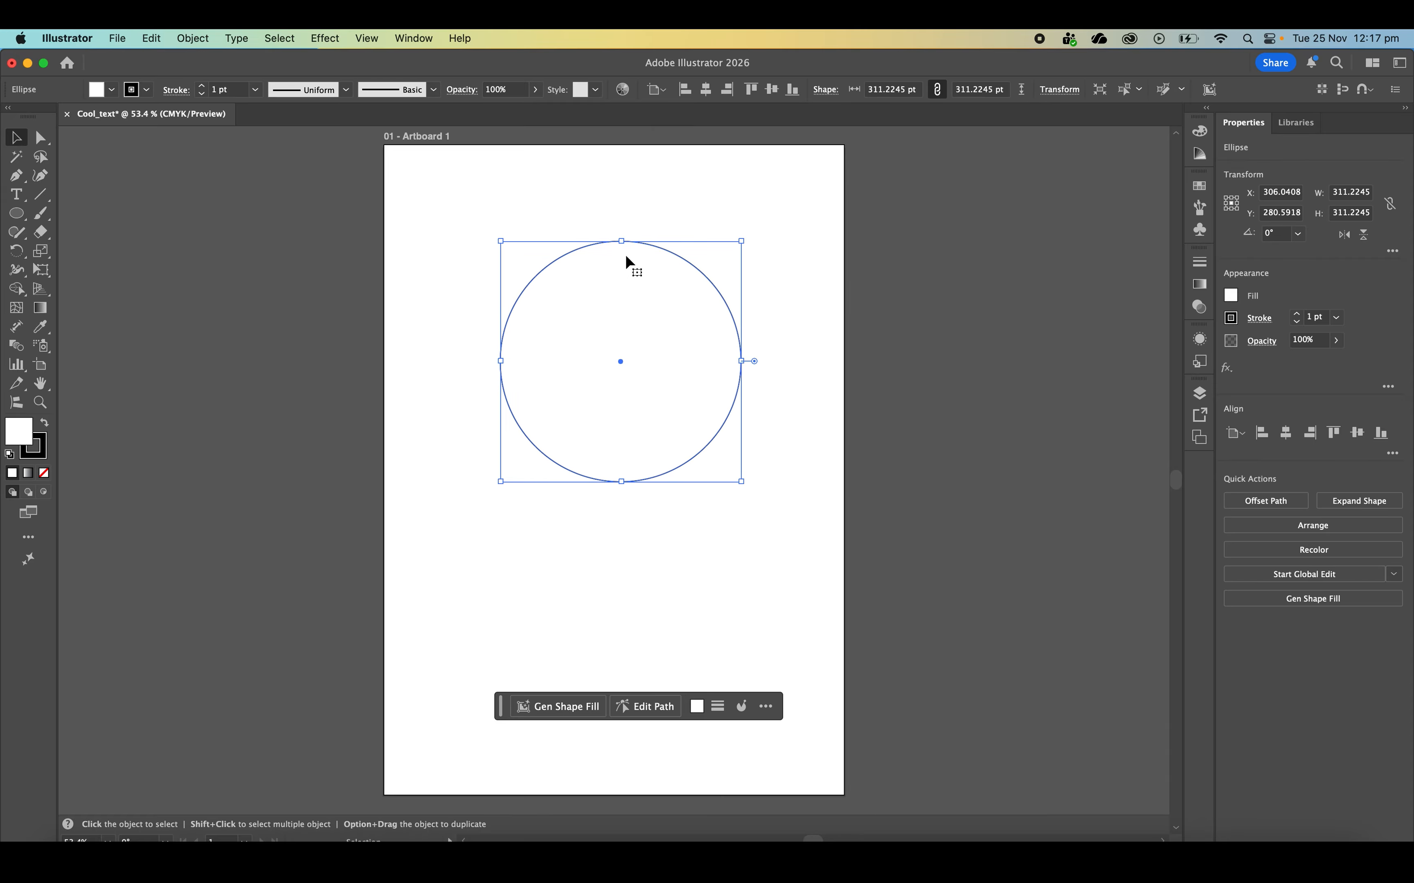
mouse_move(664, 251)
mouse_down()
mouse_move(653, 246)
mouse_move(657, 258)
mouse_up()
click(759, 198)
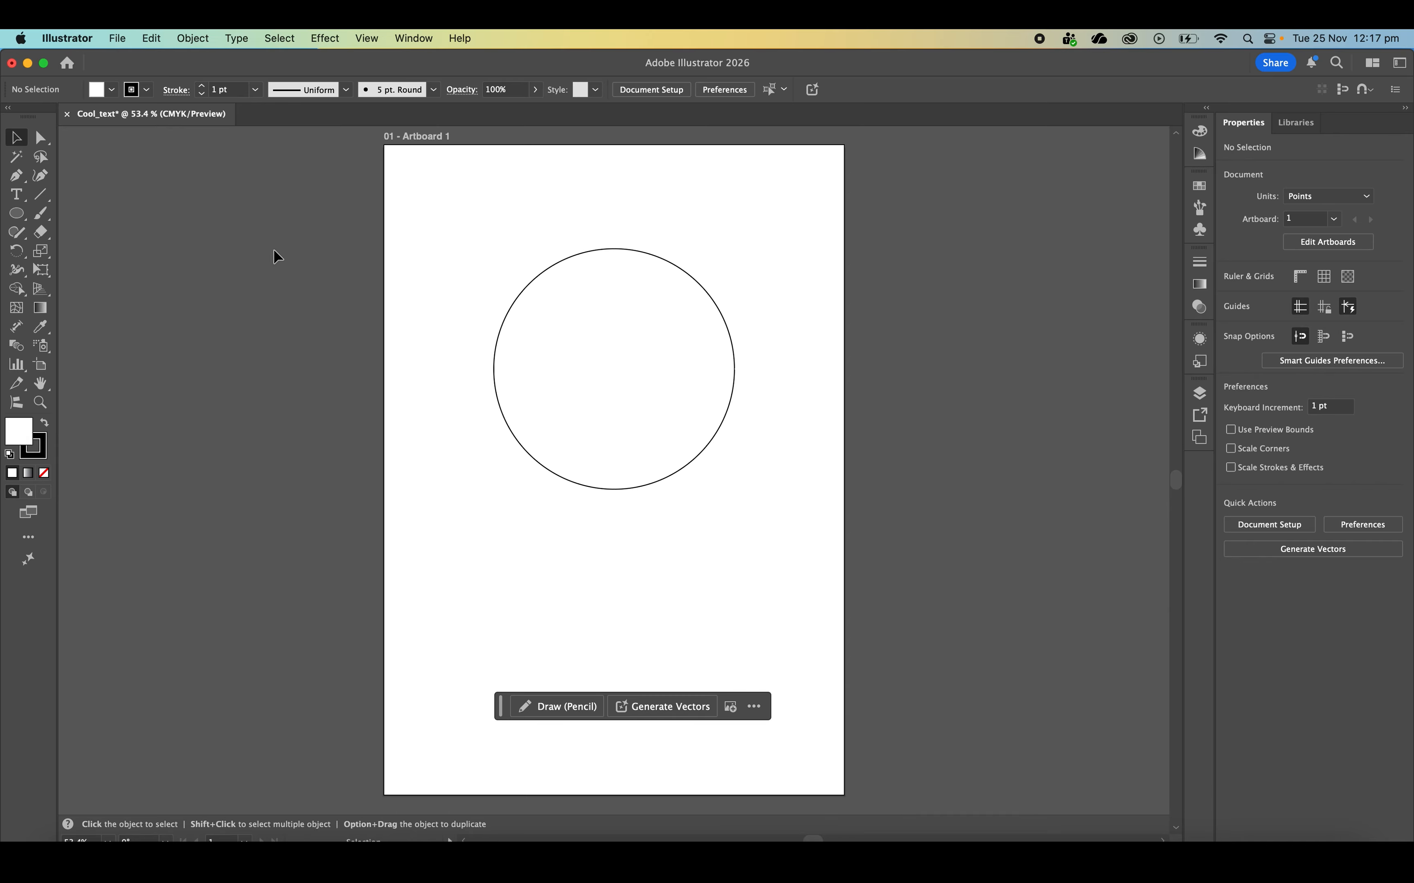
Create an area text box about 313 by 174 pt below the circle containing MACK 2026
click(19, 200)
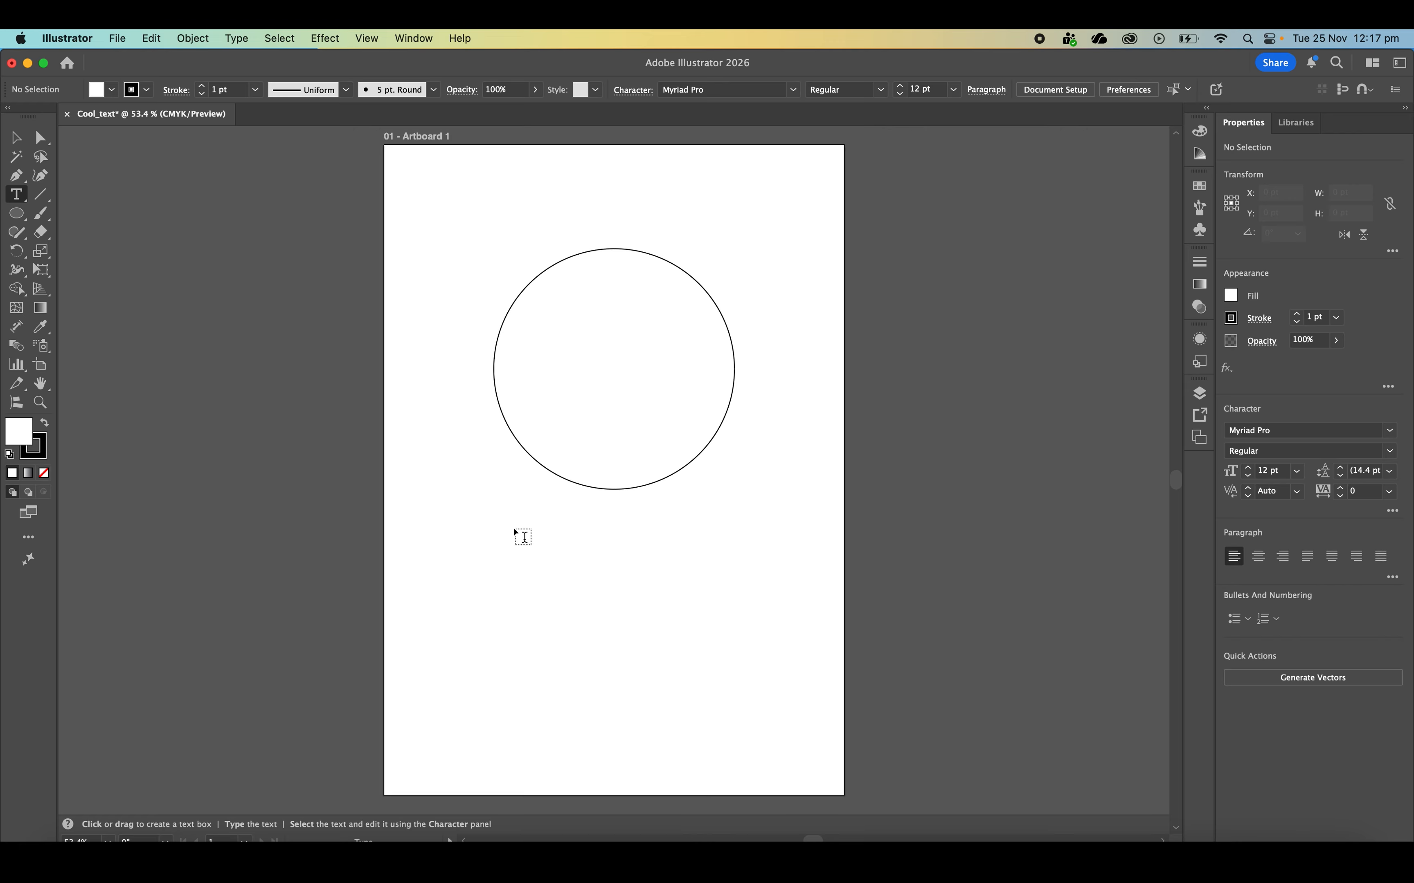
drag(503, 538, 748, 678)
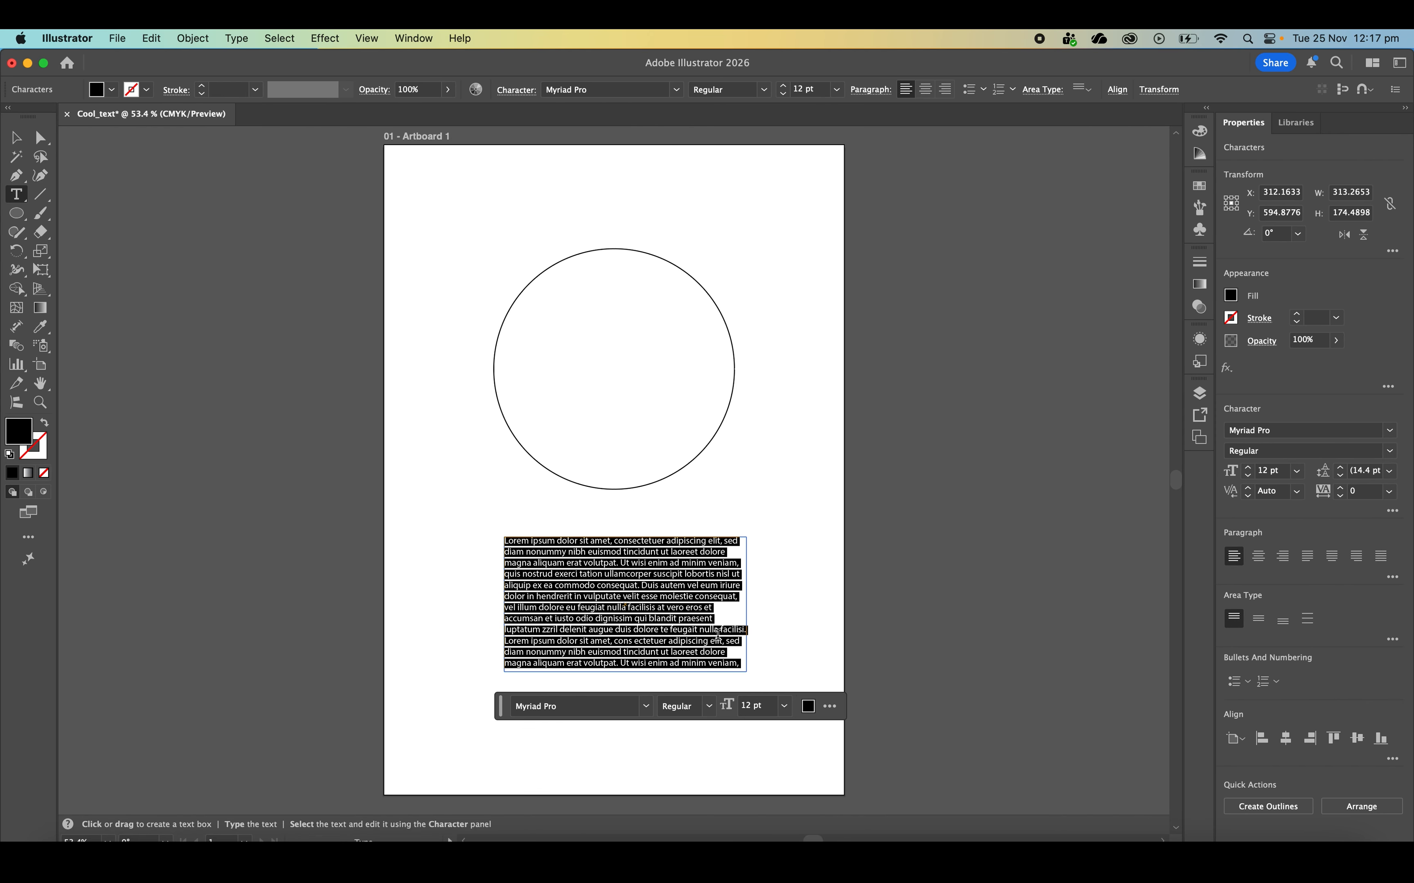
text(MACK)
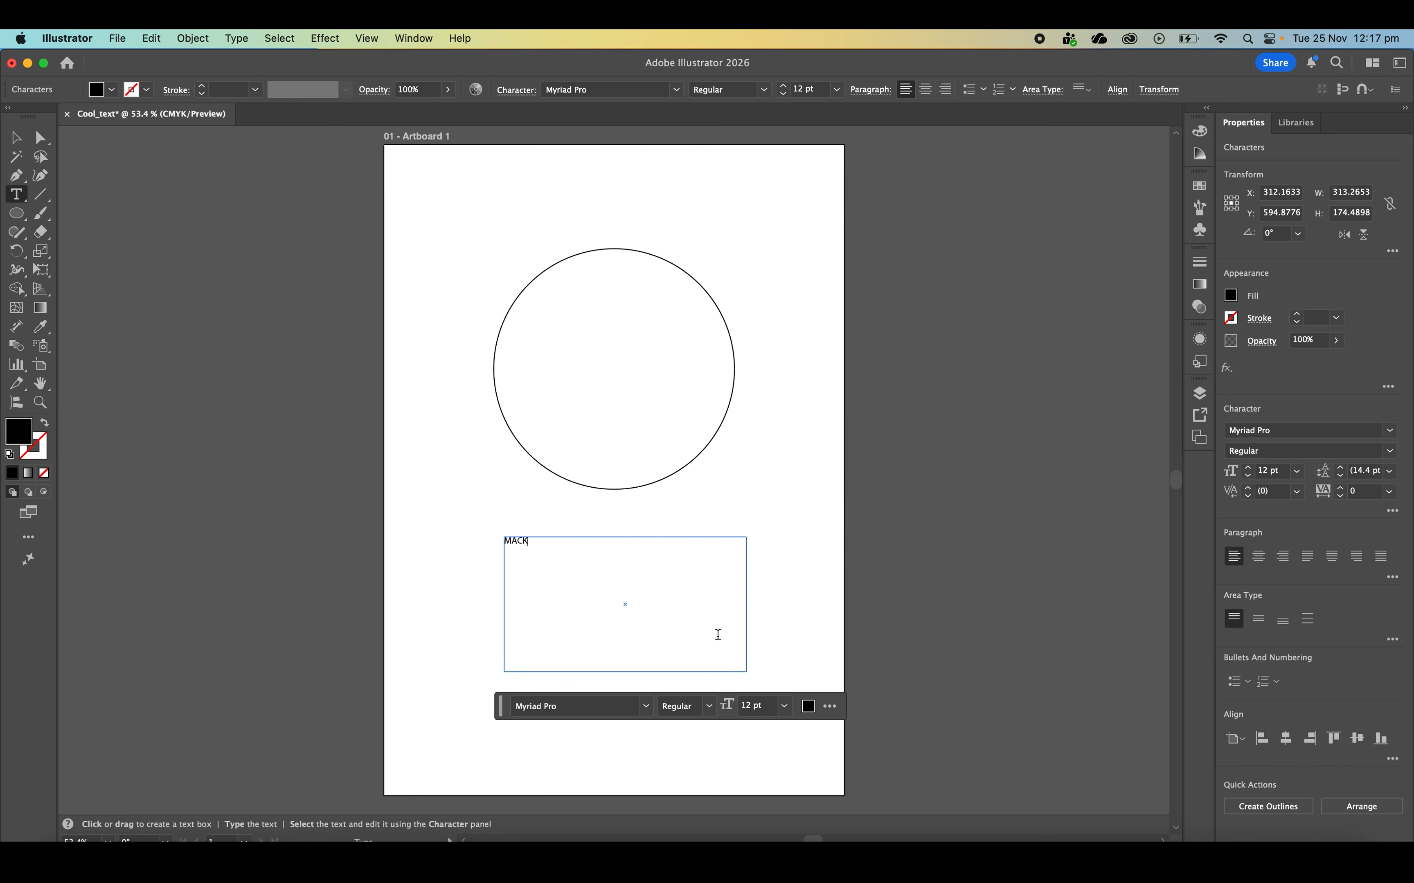
text( 2026)
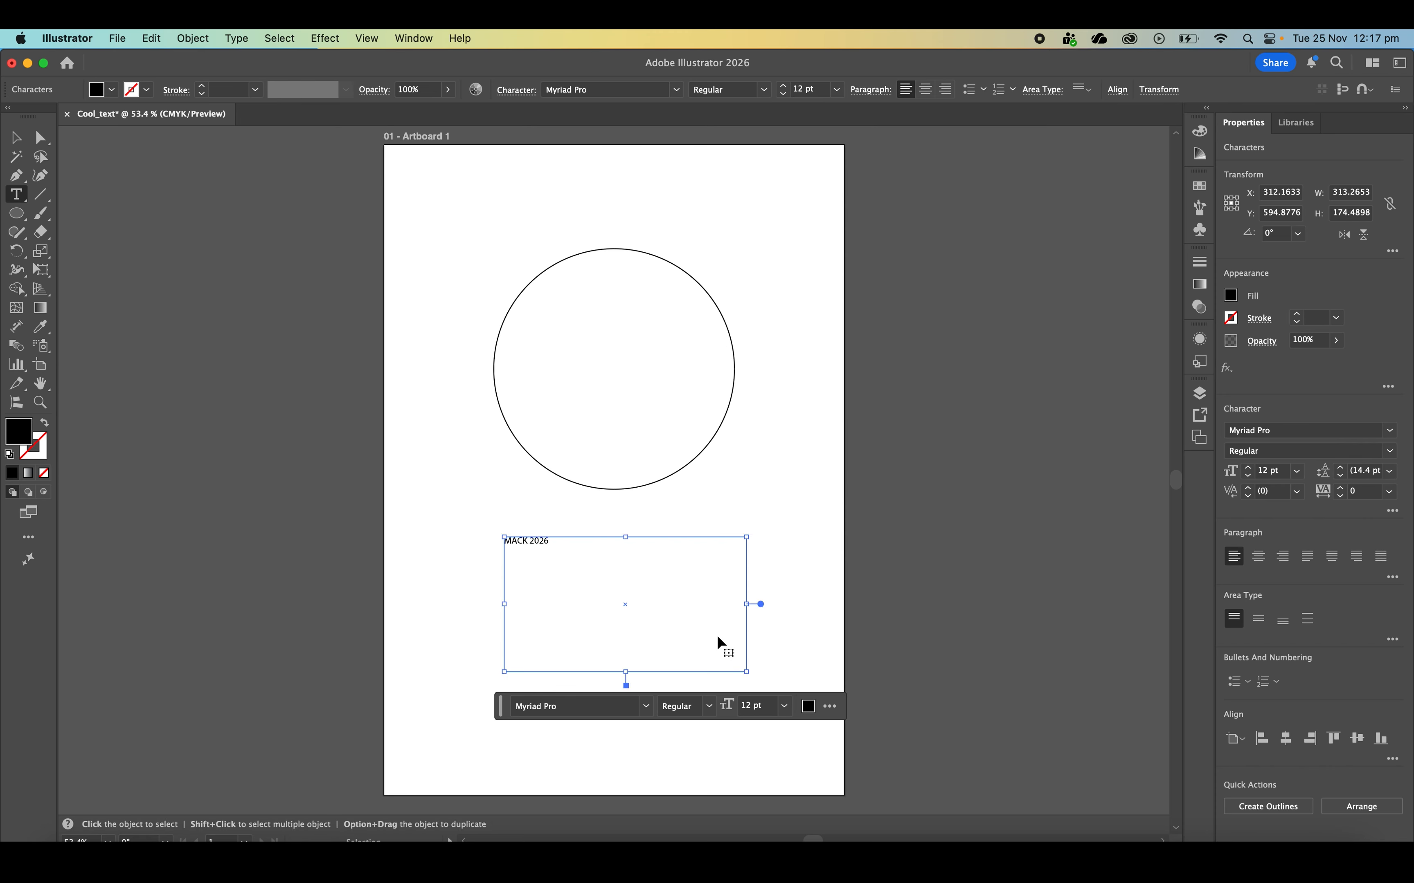
Set the fill of all the text in the box to dark navy blue from the recent colors
key(super+a)
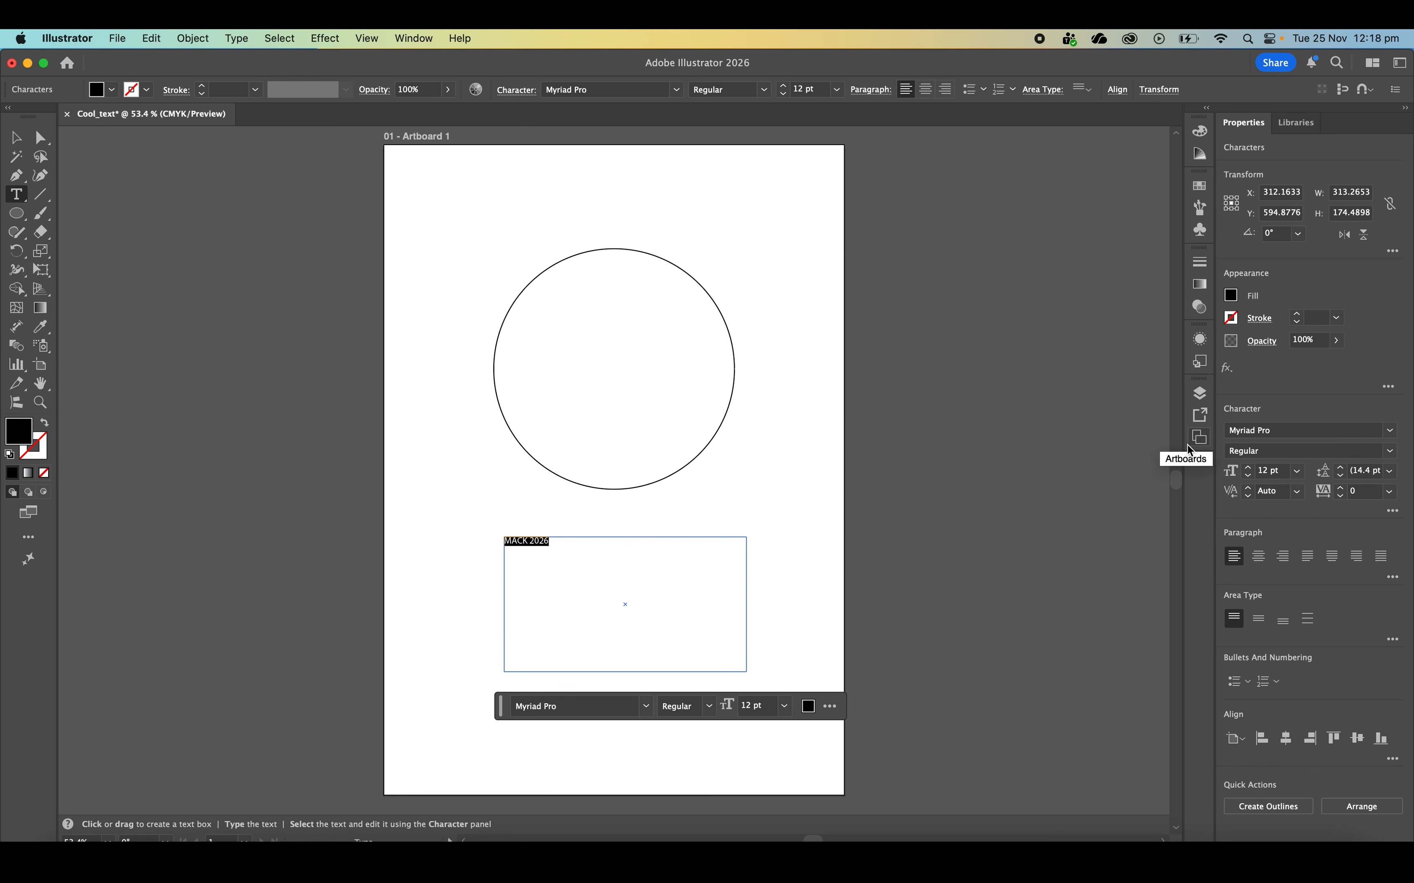
click(1231, 295)
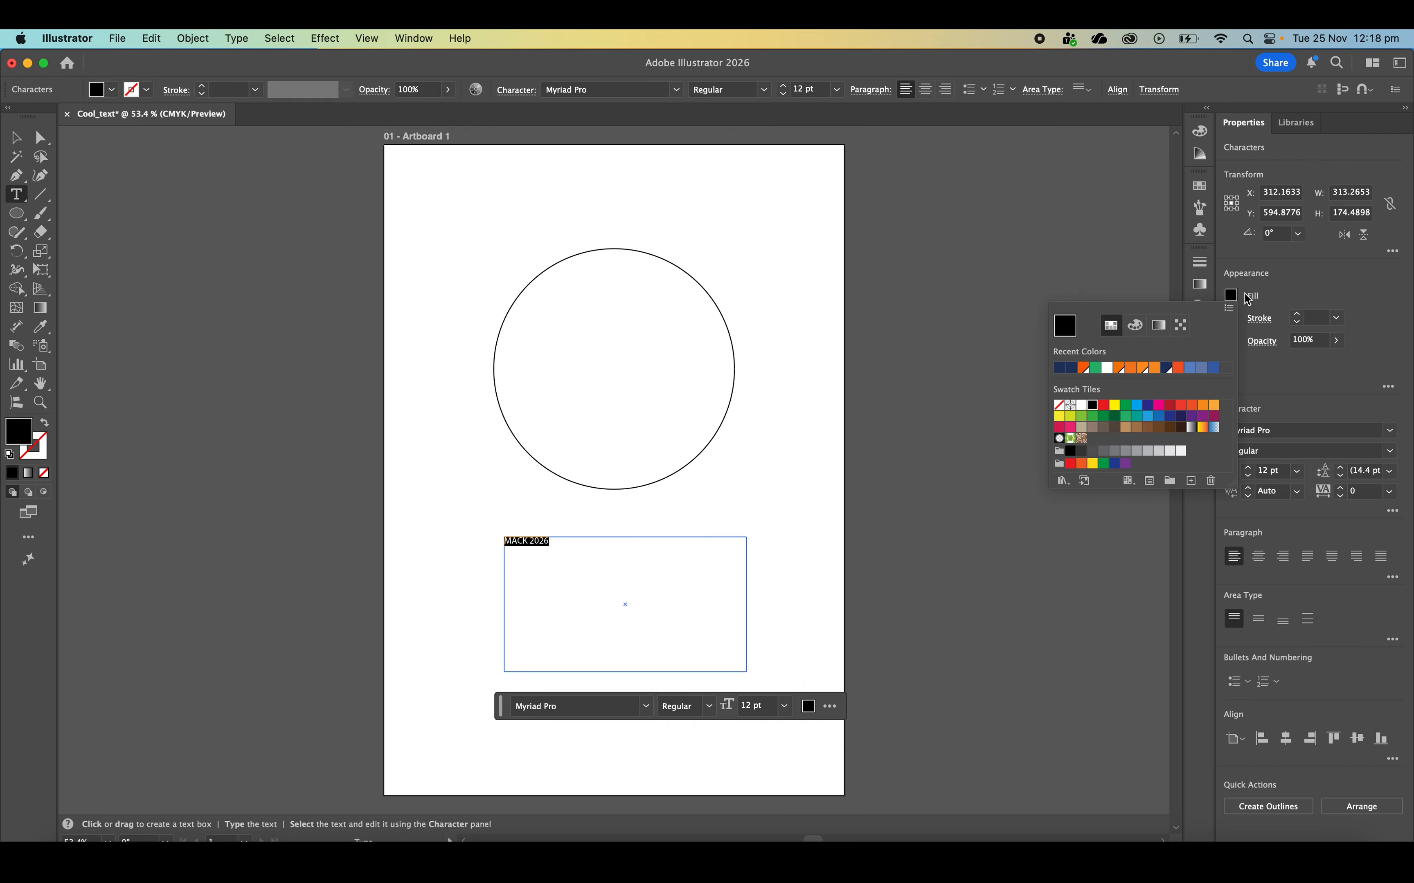
click(1166, 368)
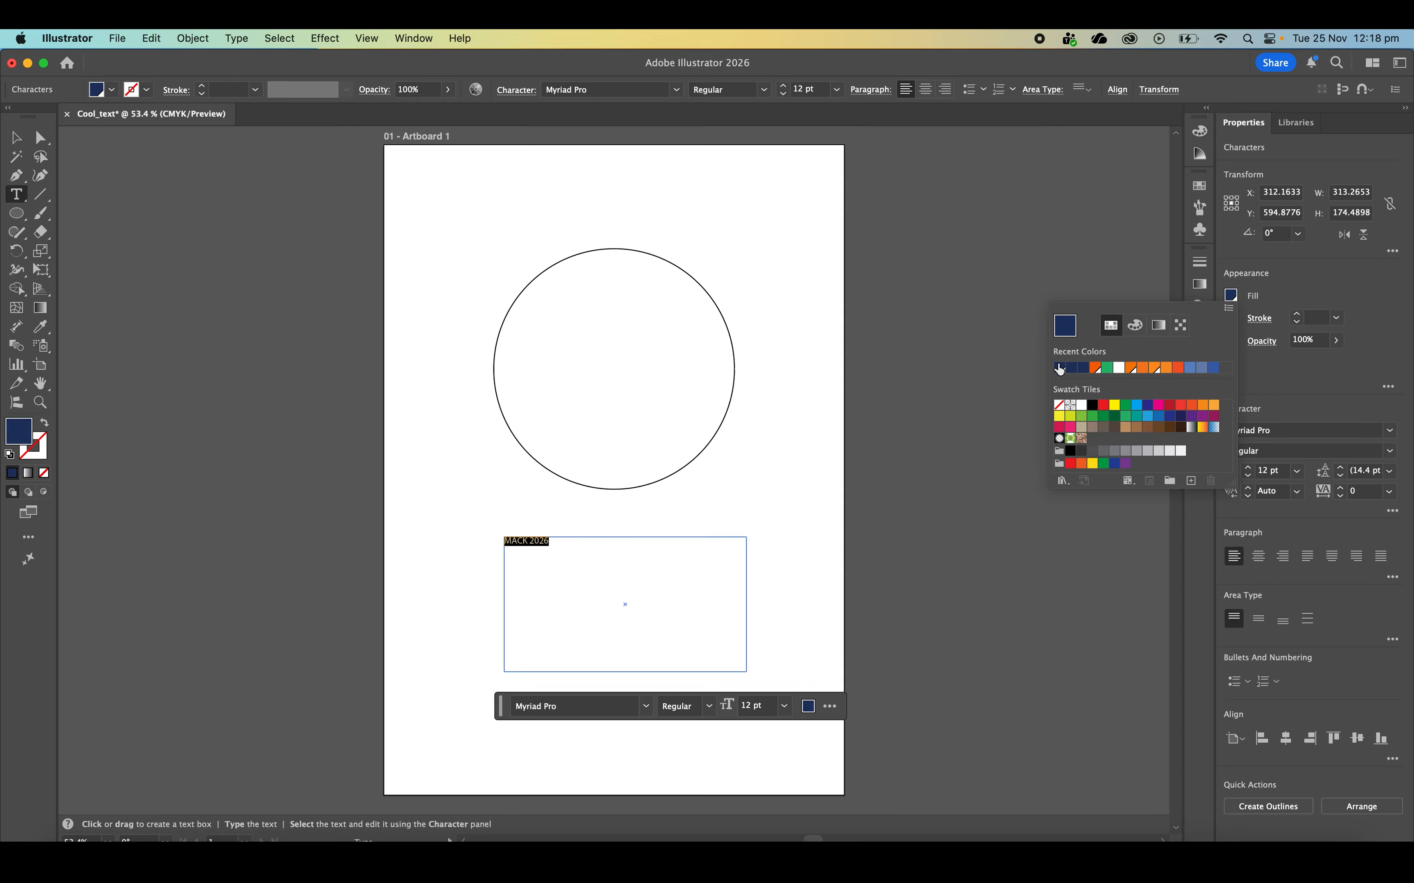
click(1288, 272)
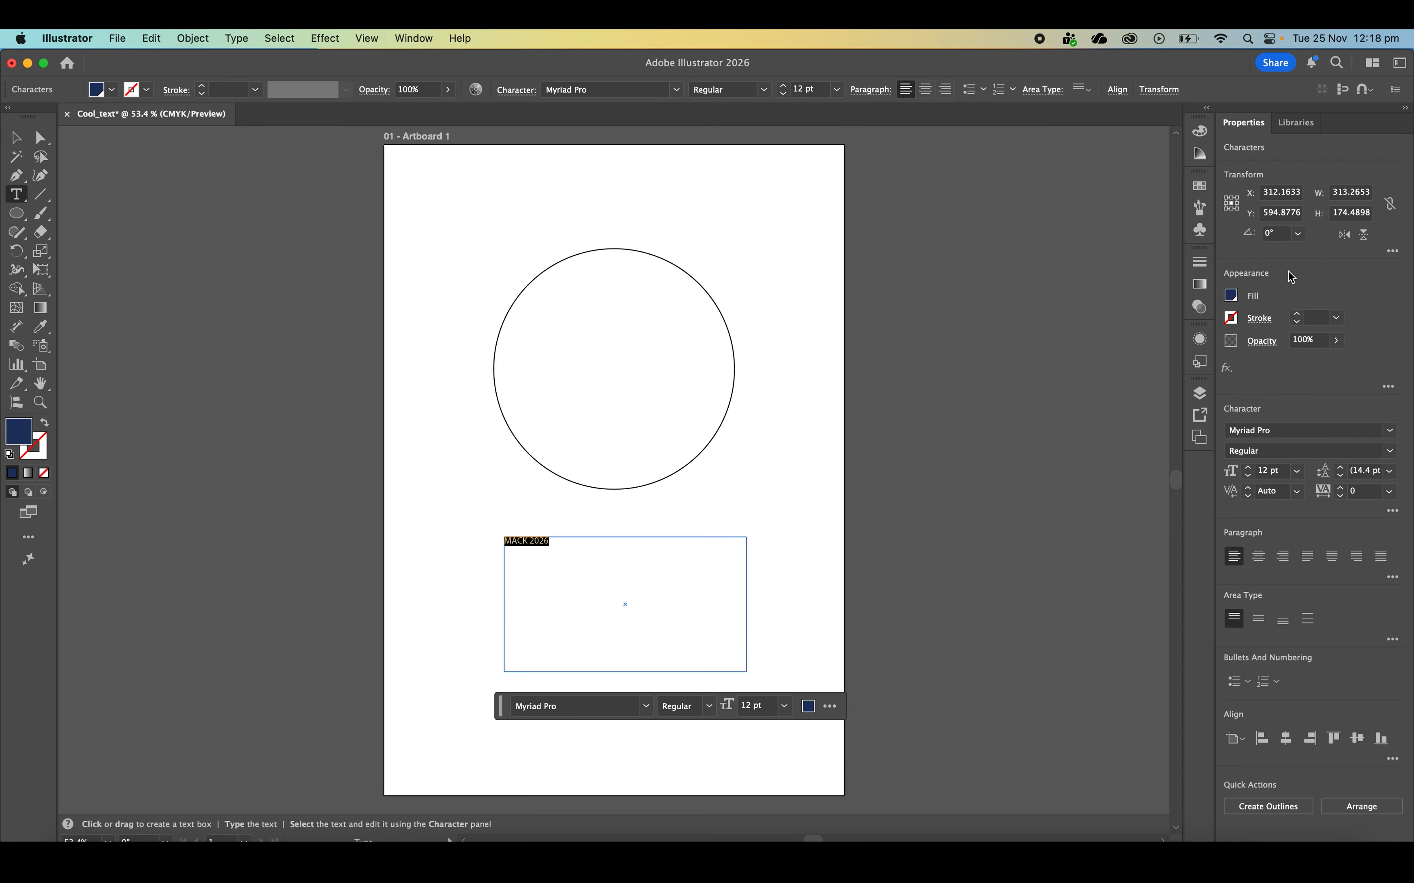
Set the font of the selected MACK 2026 text to Arial Black
click(1390, 431)
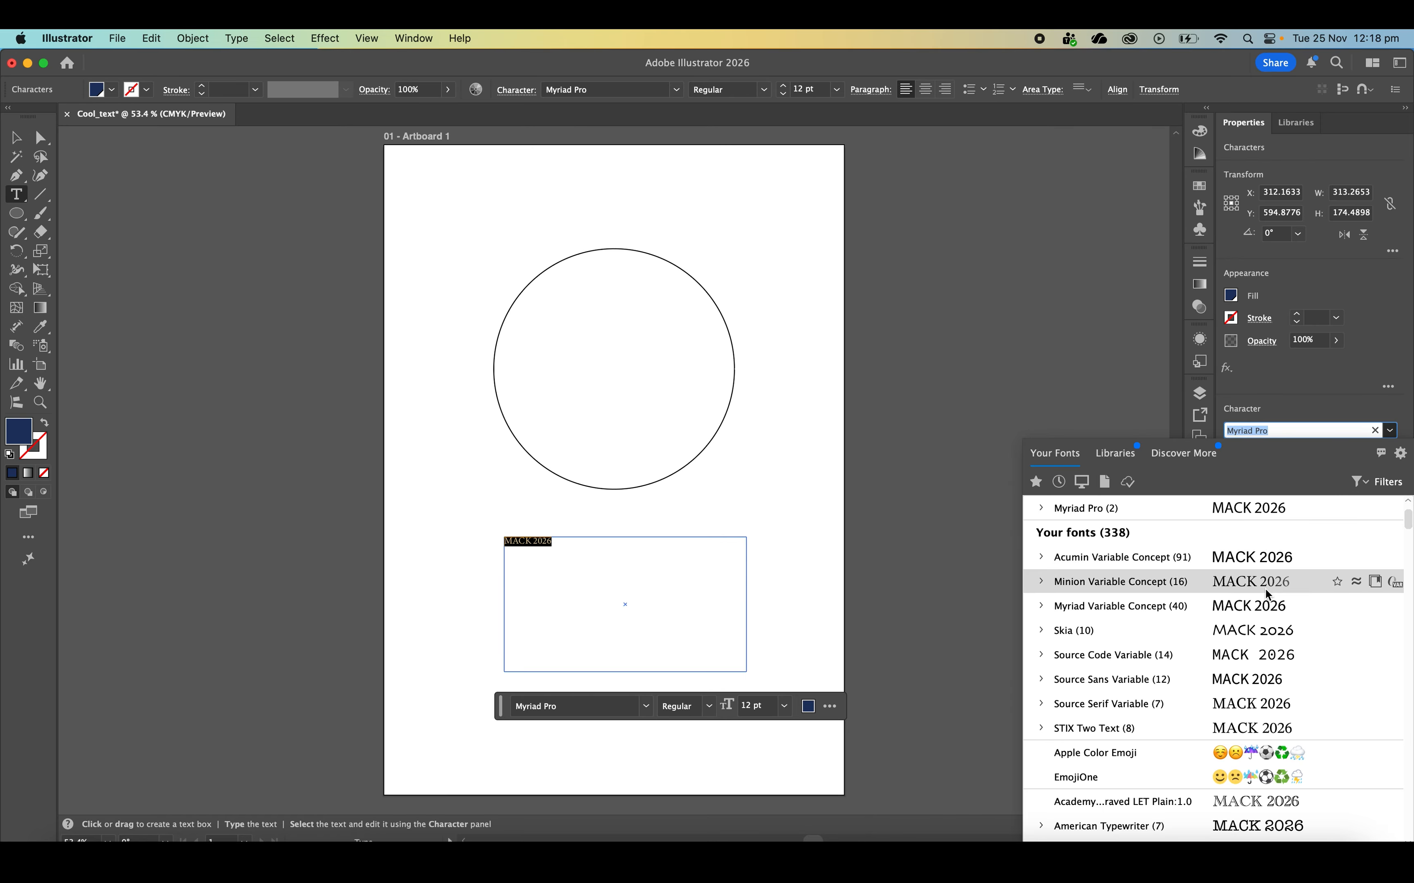
scroll(1266, 592, up, 3)
scroll(1266, 591, down, 5)
scroll(1266, 590, up, 5)
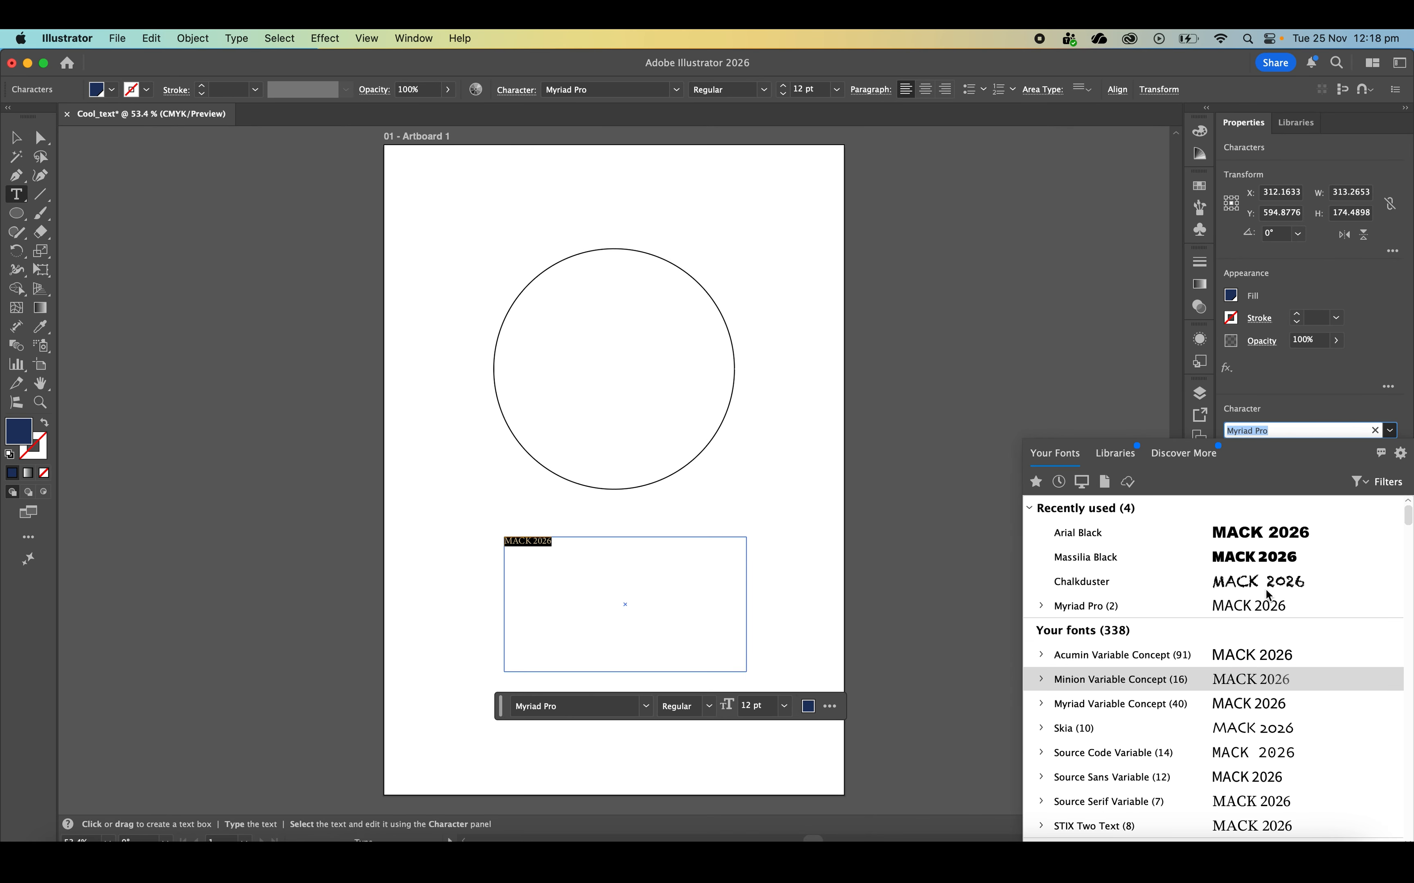
click(1255, 533)
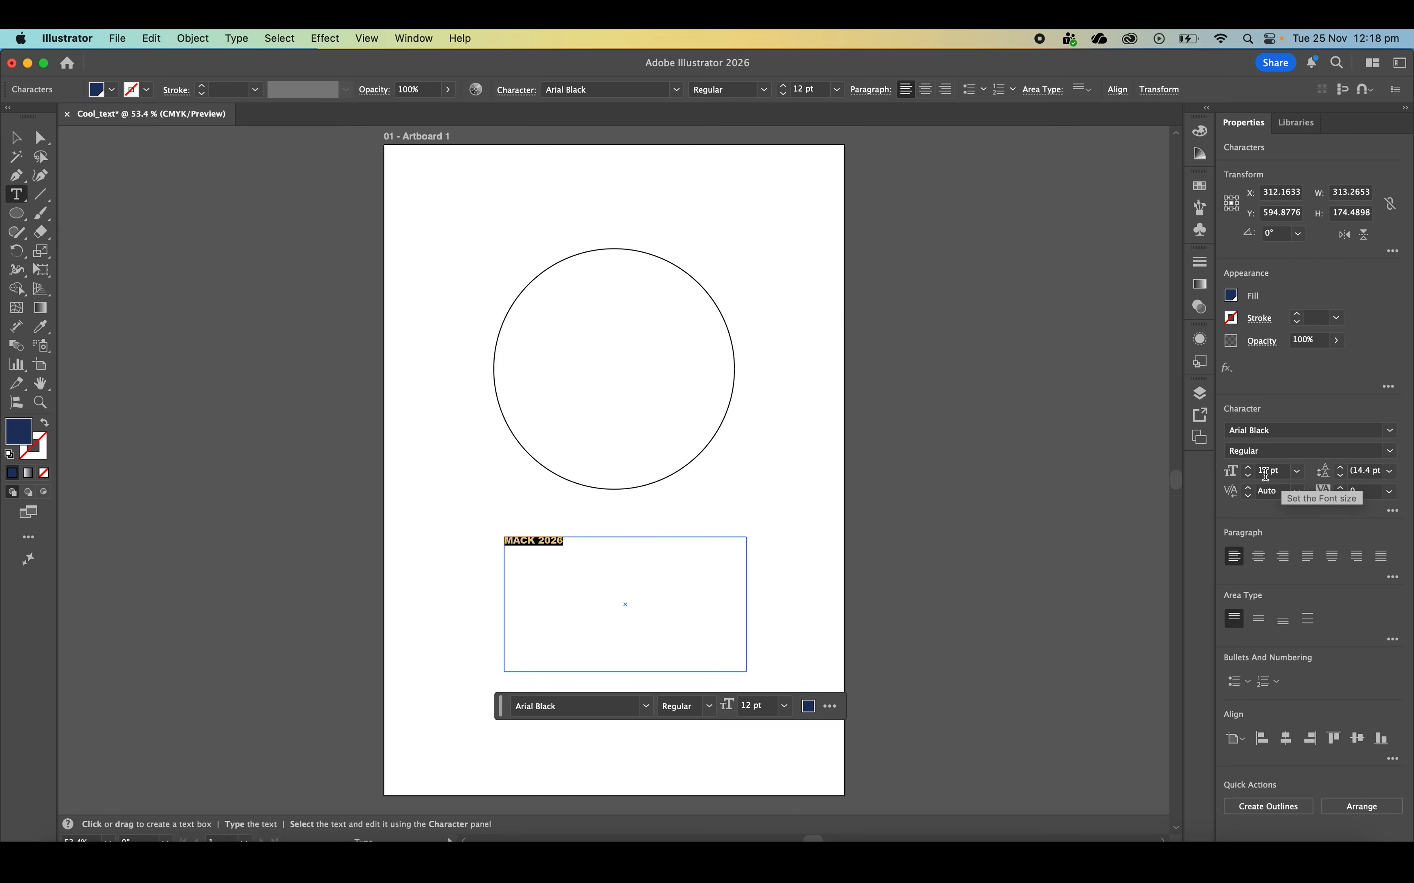
Increase the MACK 2026 text size to 48 pt and deselect the text
click(1251, 466)
click(1250, 466)
click(1251, 466)
click(1251, 466)
click(1250, 468)
click(1251, 468)
click(1251, 468)
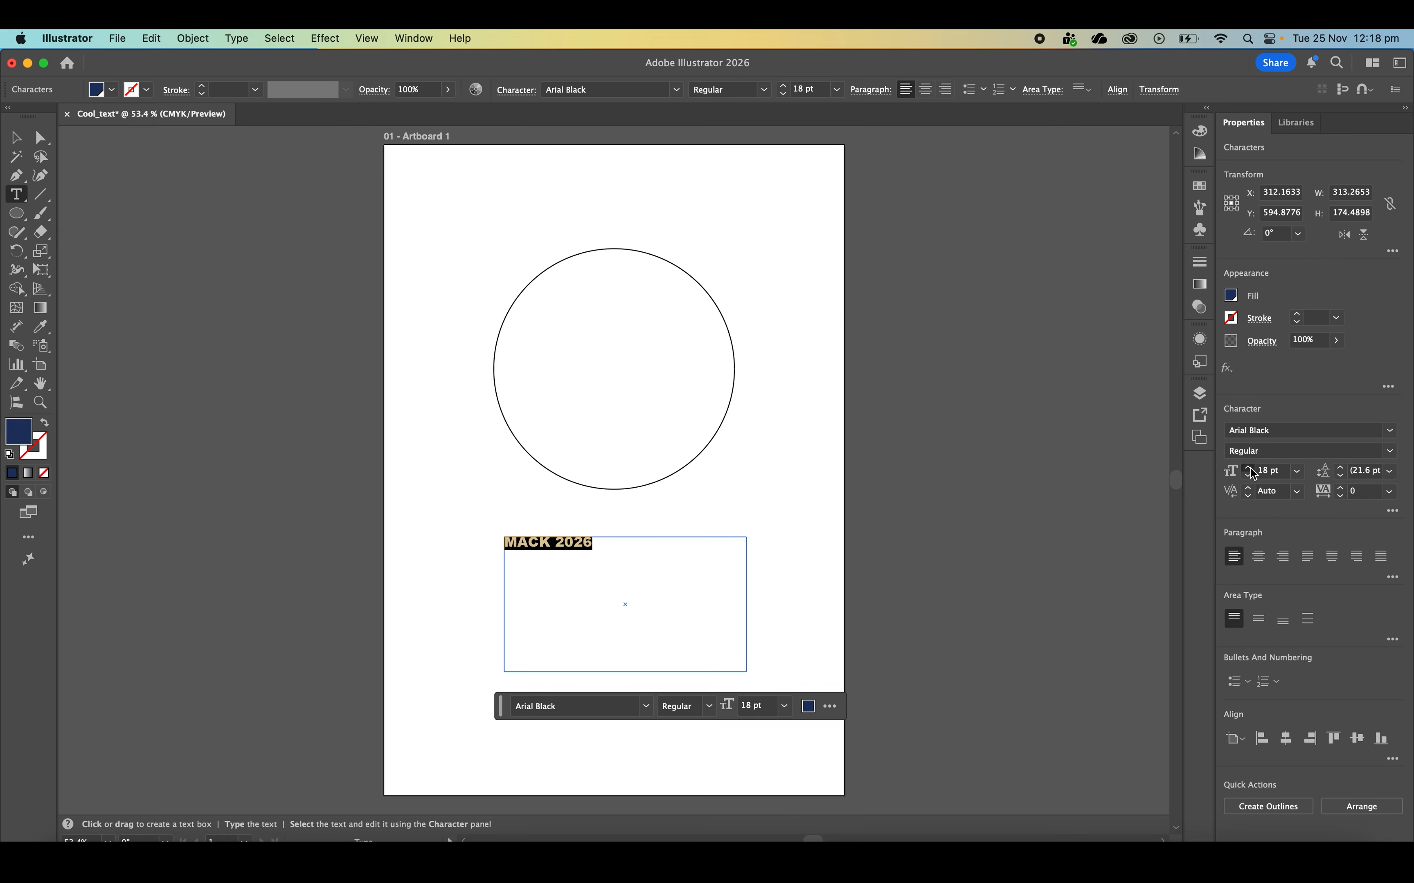
click(1249, 469)
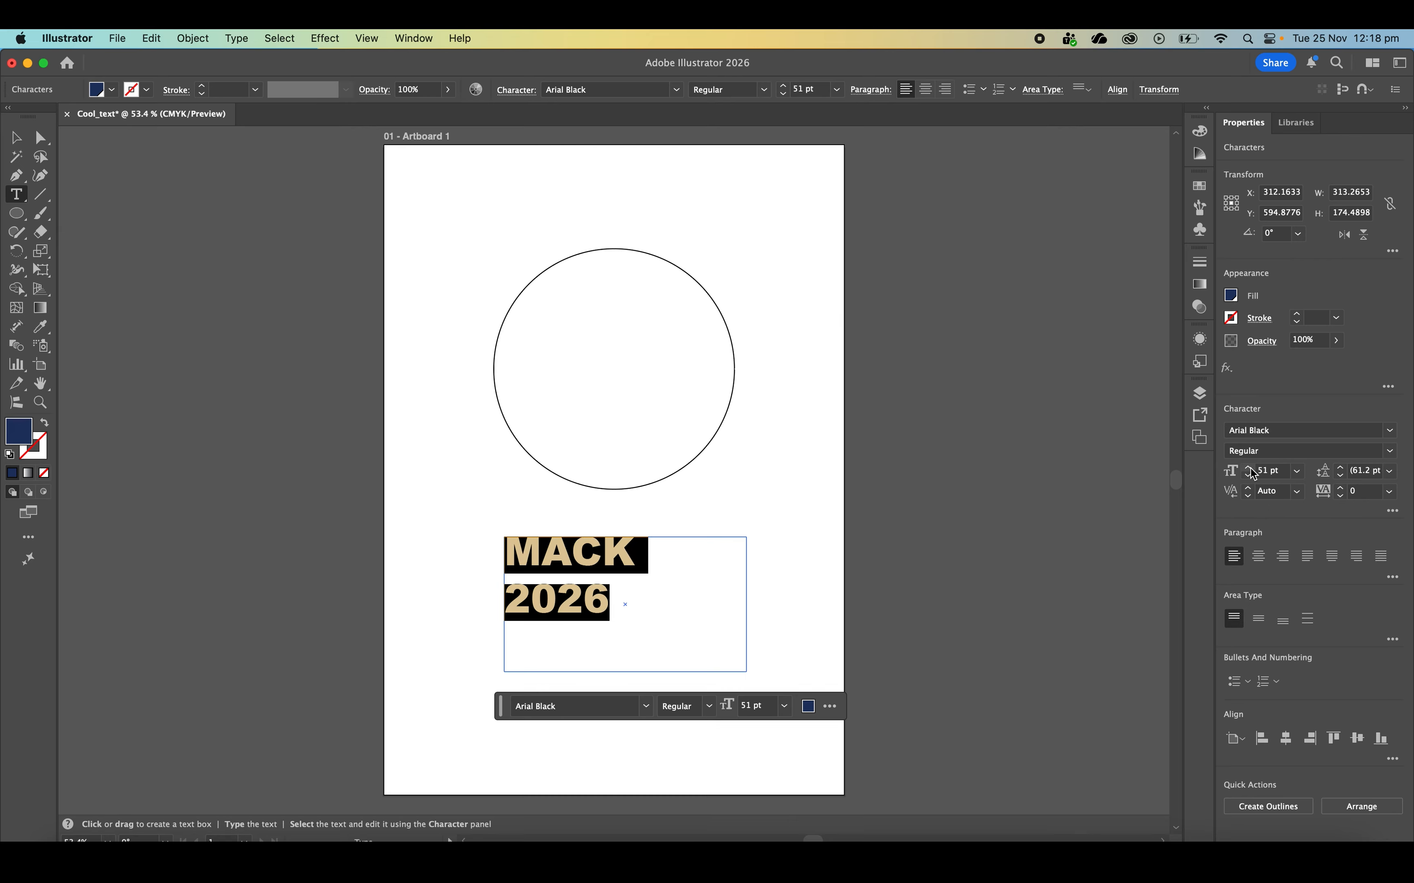
click(1250, 469)
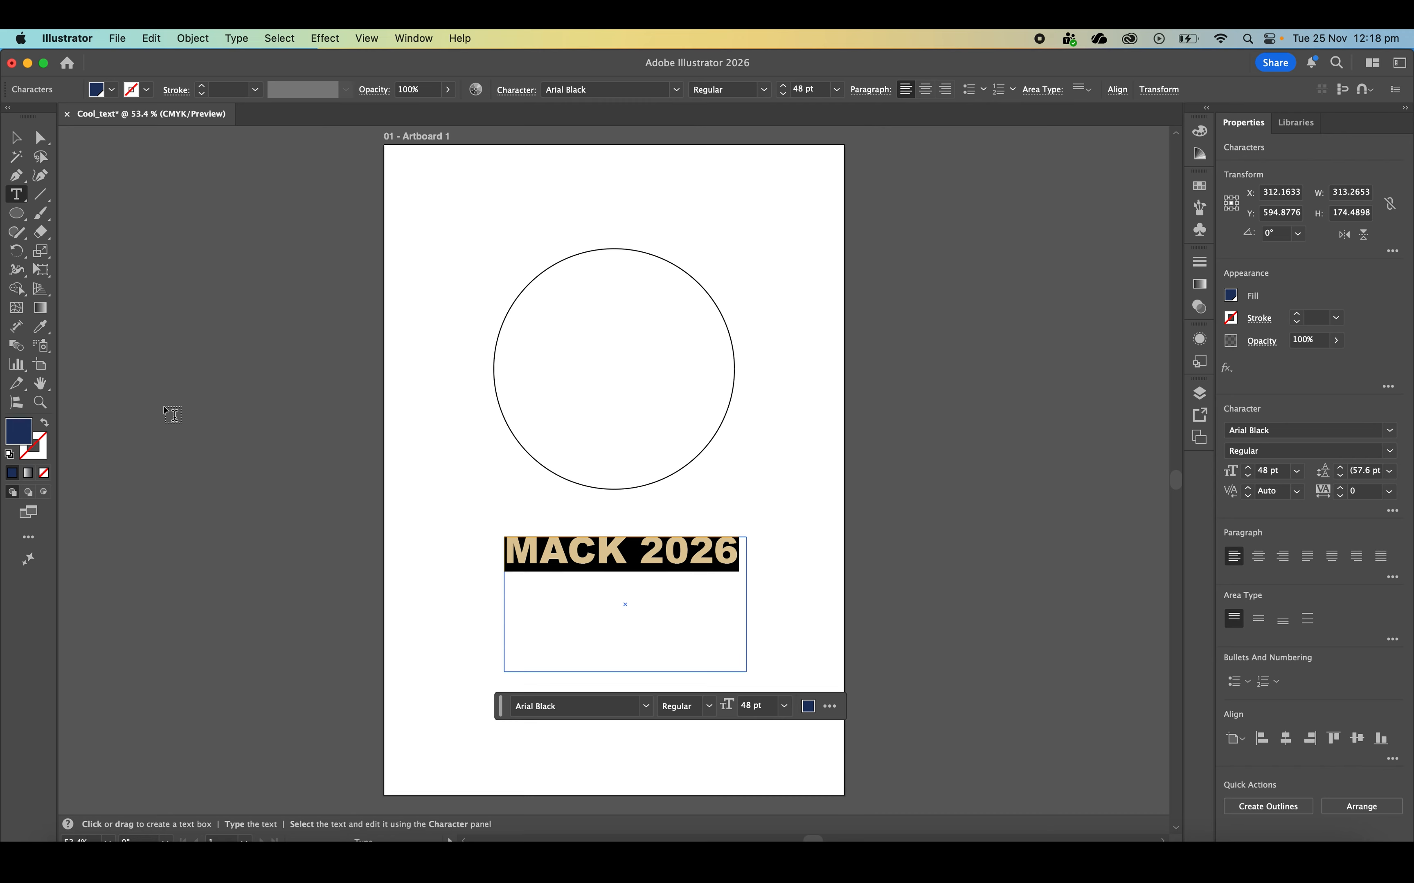
click(17, 137)
click(324, 325)
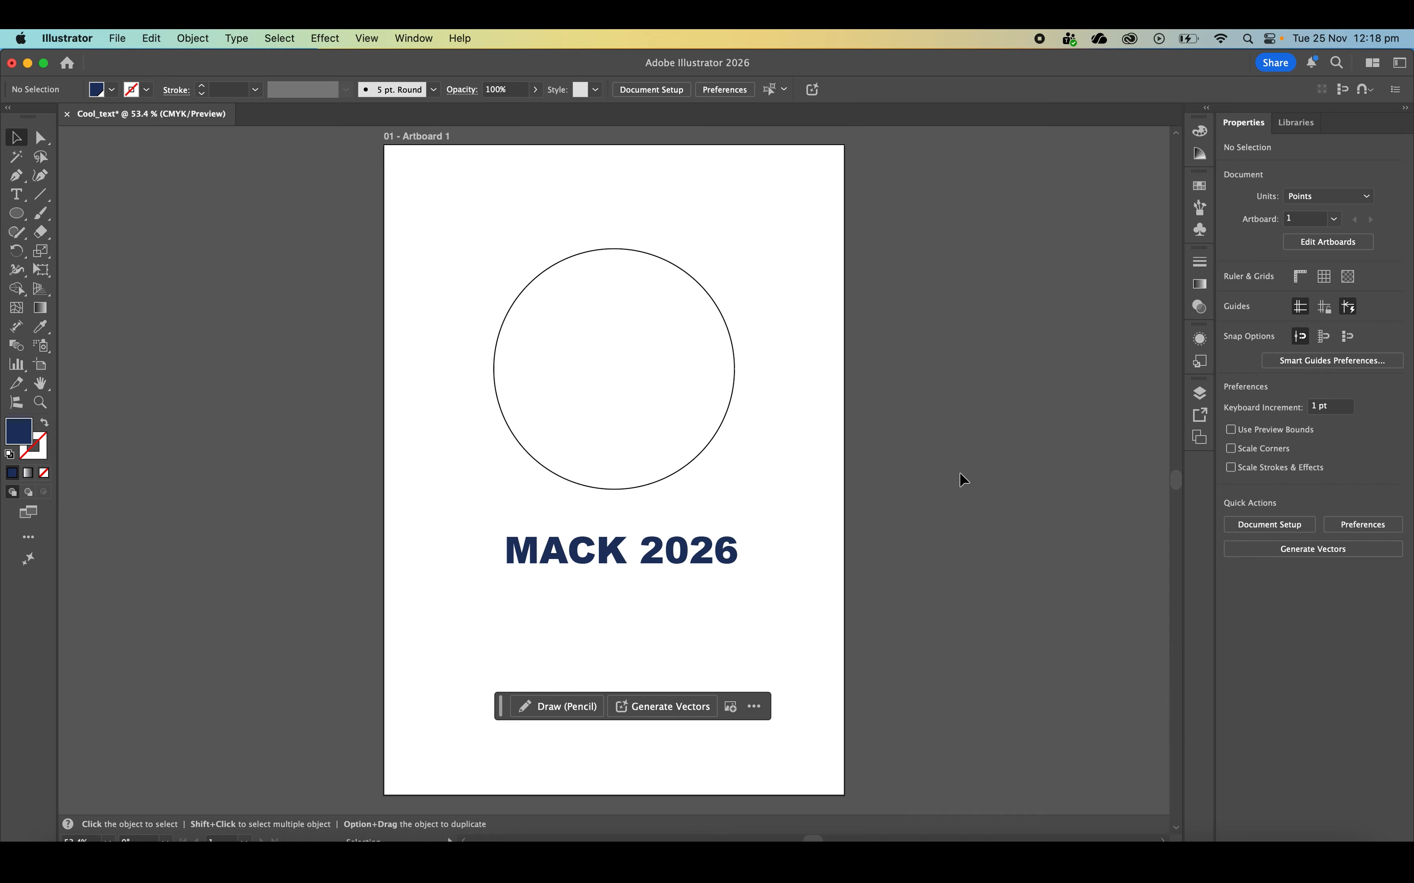
Reorder the objects inside Layer 1 so the MACK 2026 text sits beneath the ellipse
click(1197, 392)
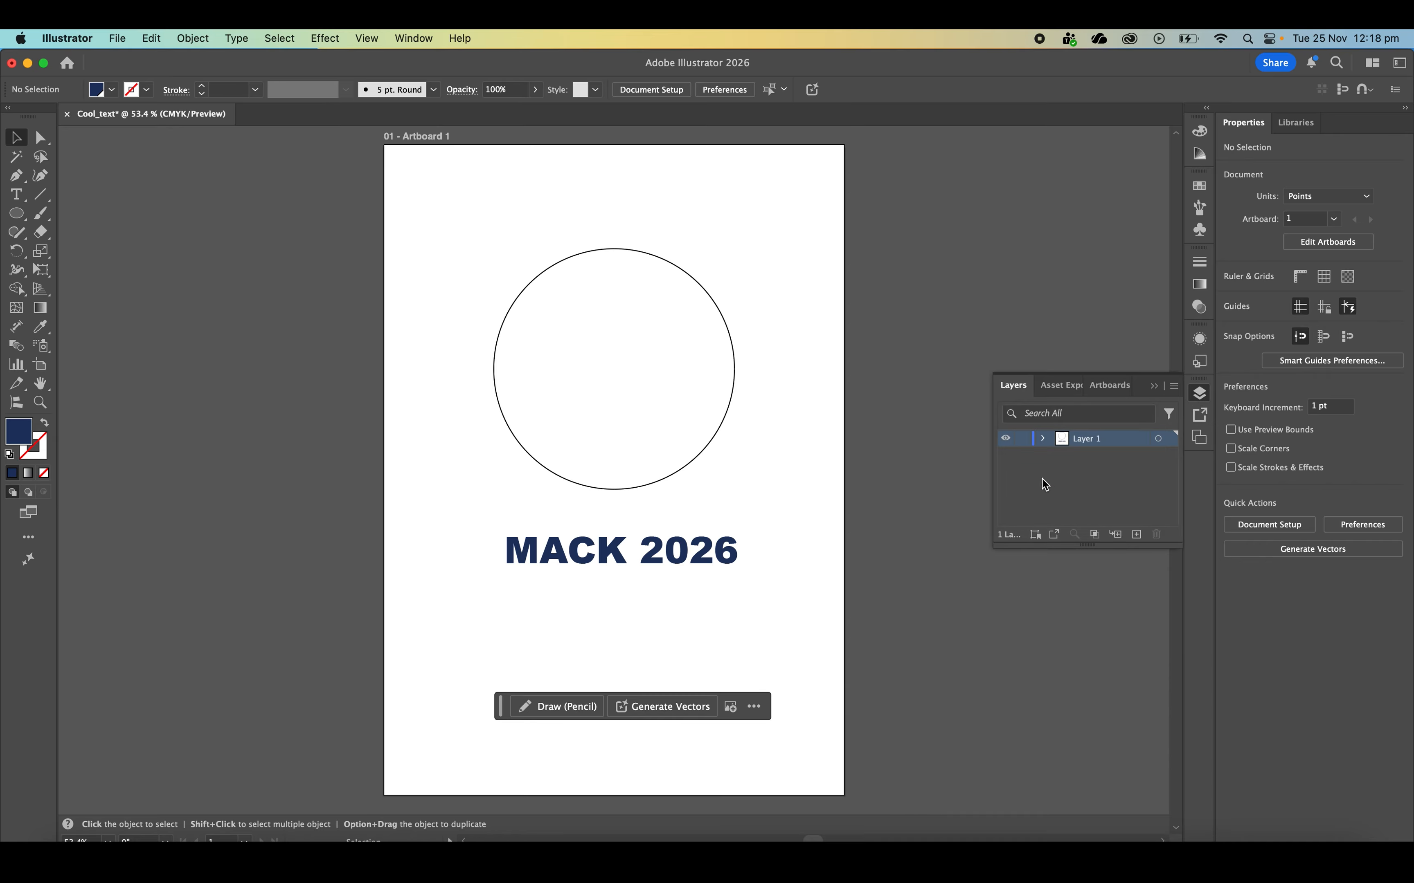
click(1044, 439)
click(1105, 461)
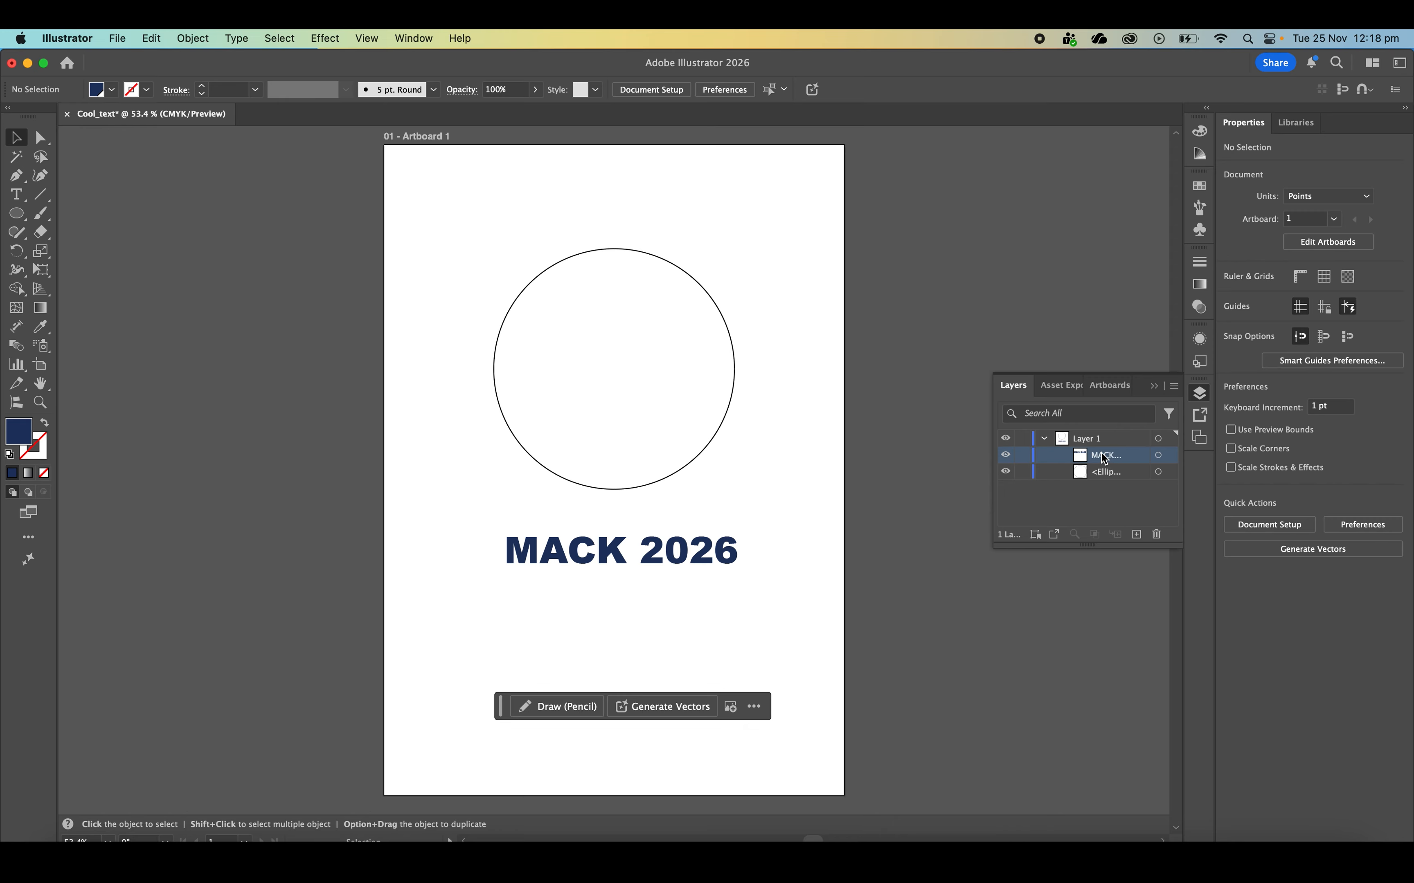
drag(1104, 456, 1096, 481)
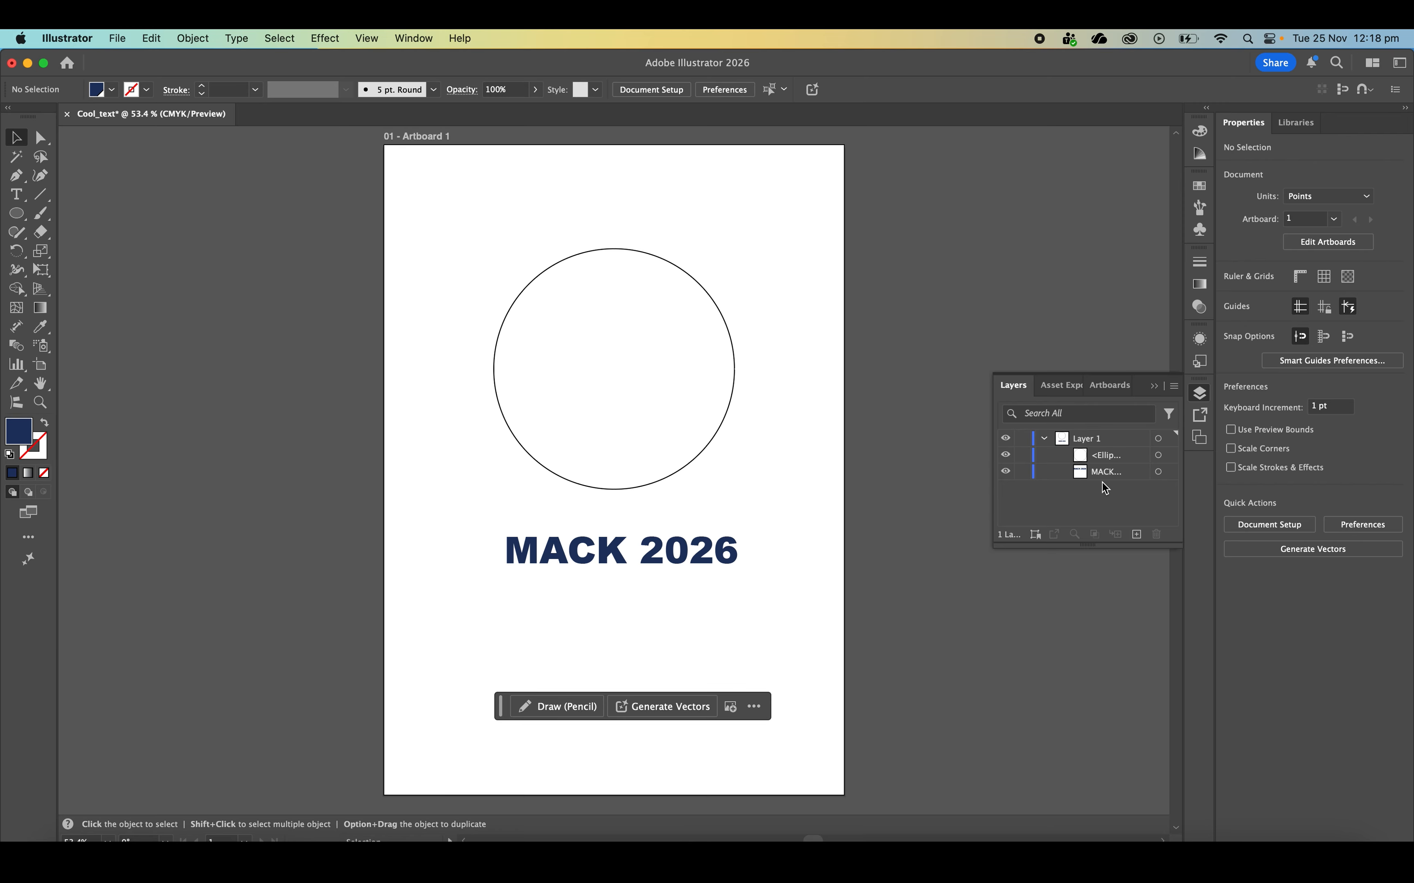
click(1195, 396)
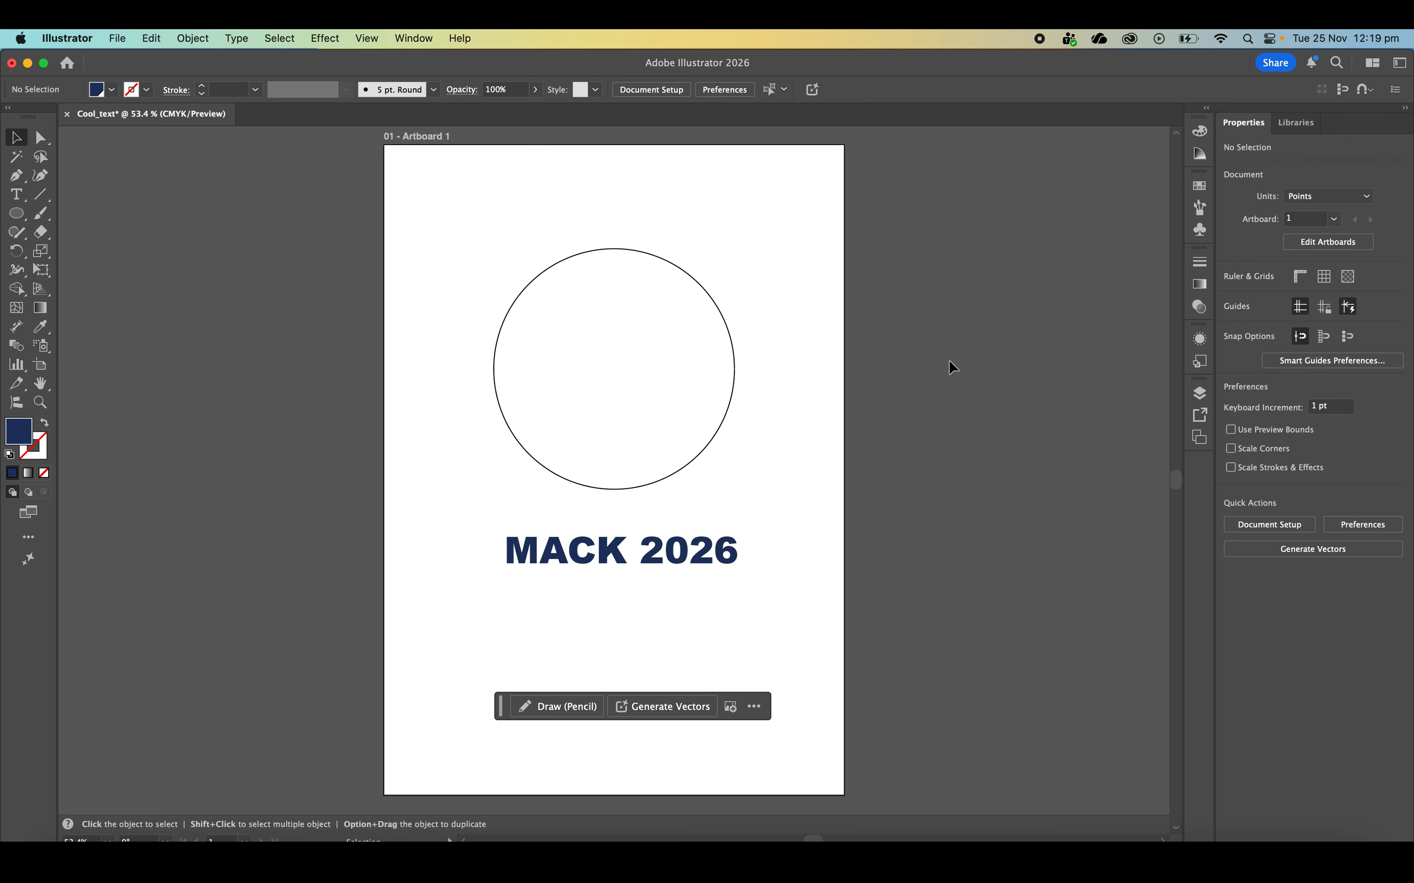
Warp the MACK 2026 text into the circle using Envelope Distort with the top object, and deselect the result
drag(787, 581, 478, 214)
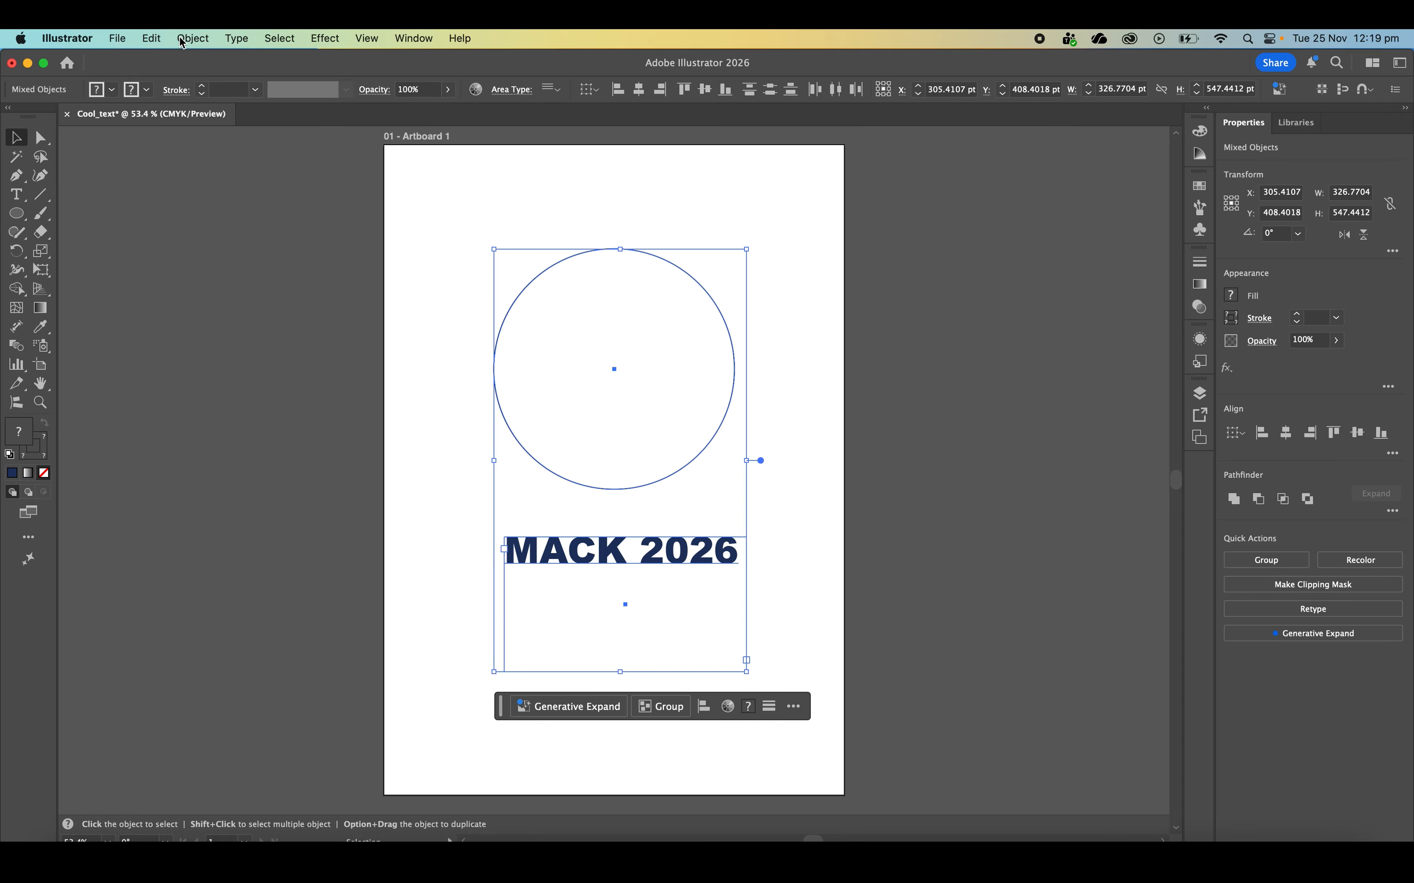
click(192, 40)
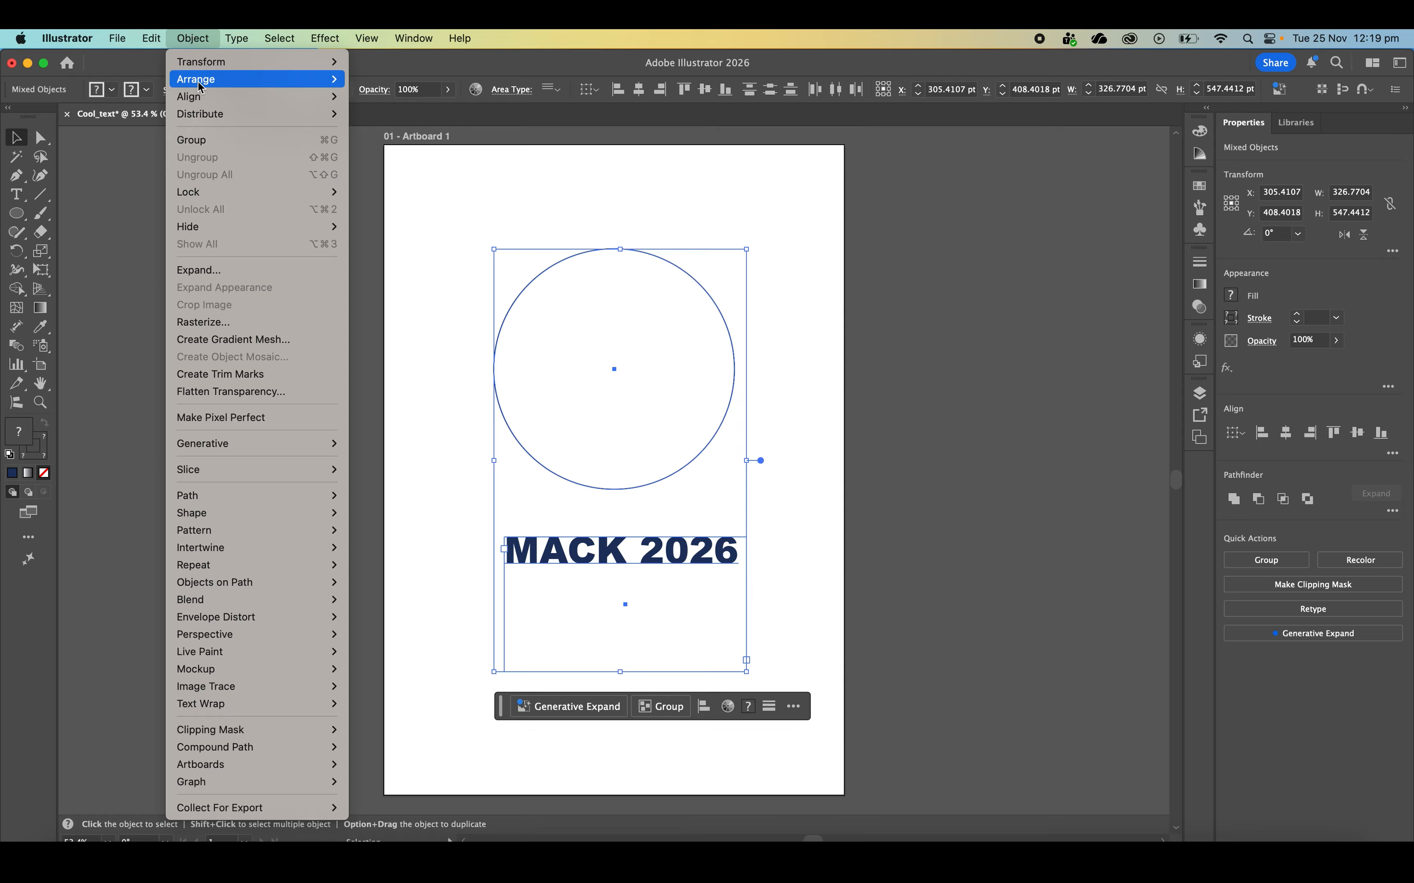
mouse_move(255, 590)
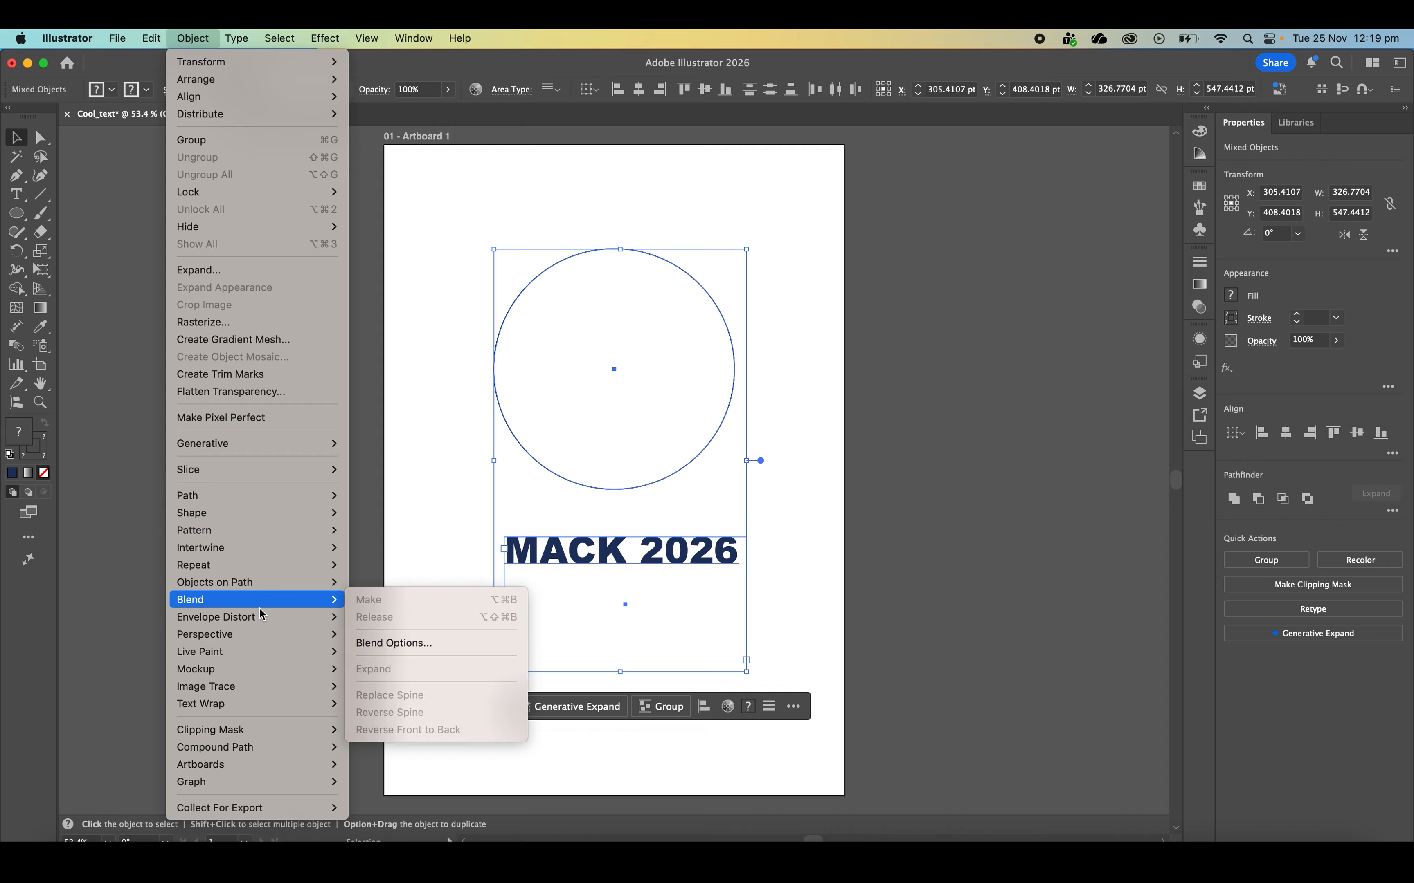
mouse_move(264, 620)
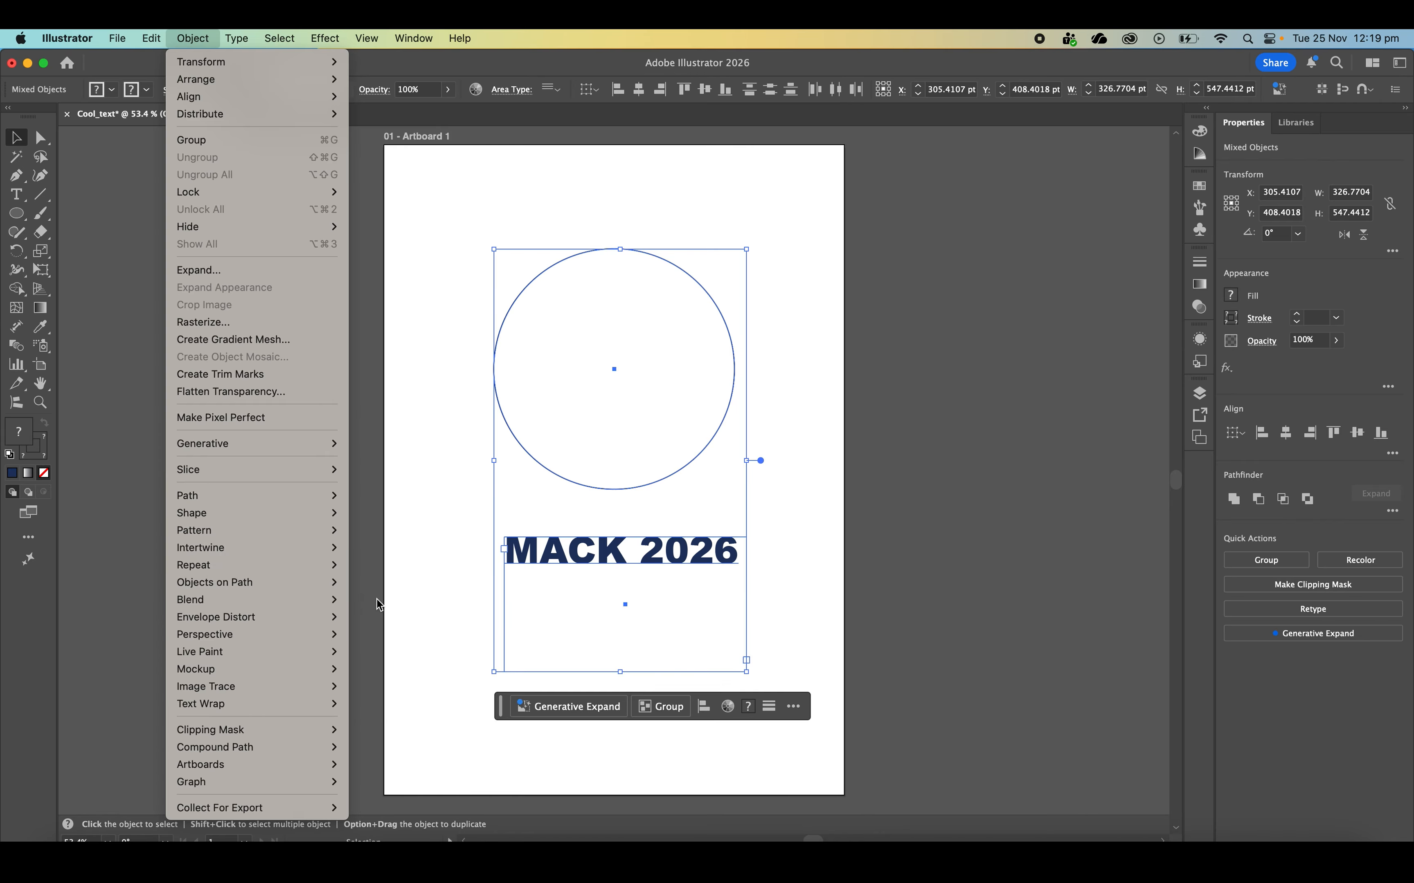
click(410, 652)
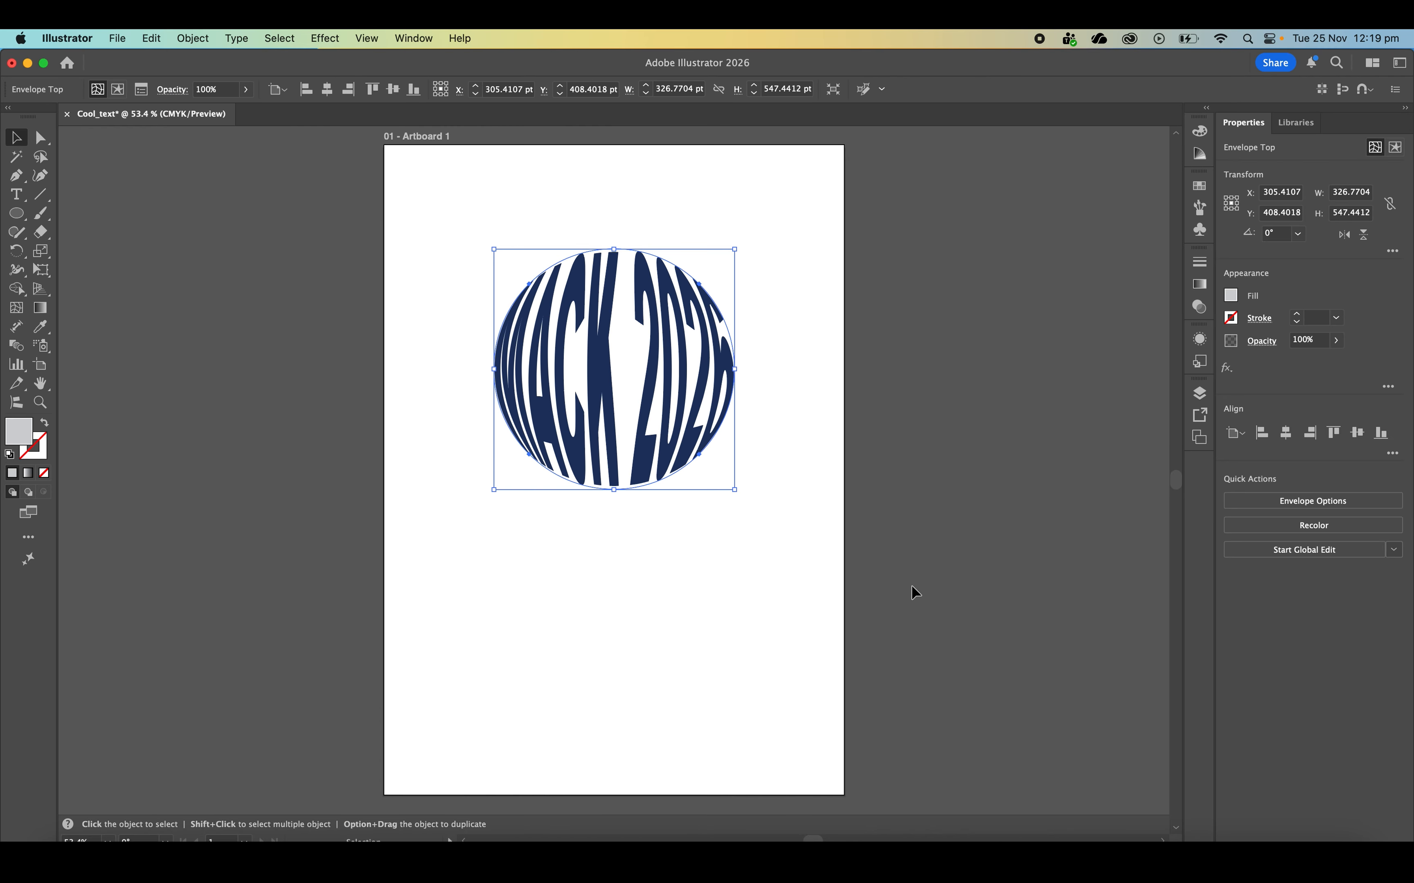
click(913, 589)
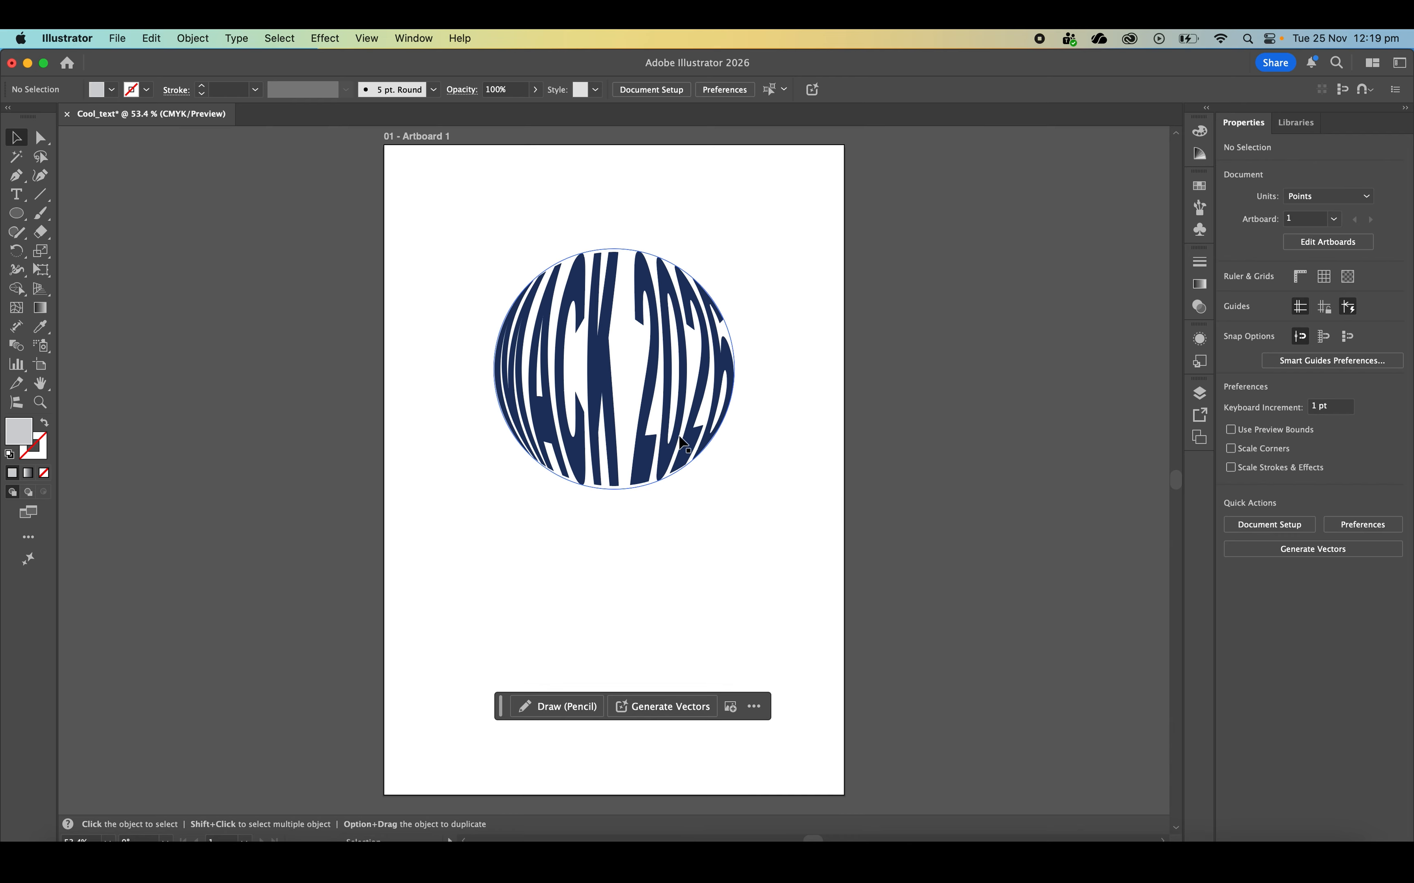
Stretch the warped text horizontally to about 416 pt wide and reposition it in the upper half of the artboard
mouse_move(733, 368)
mouse_down()
mouse_move(667, 368)
mouse_move(749, 369)
mouse_up()
drag(634, 373, 650, 394)
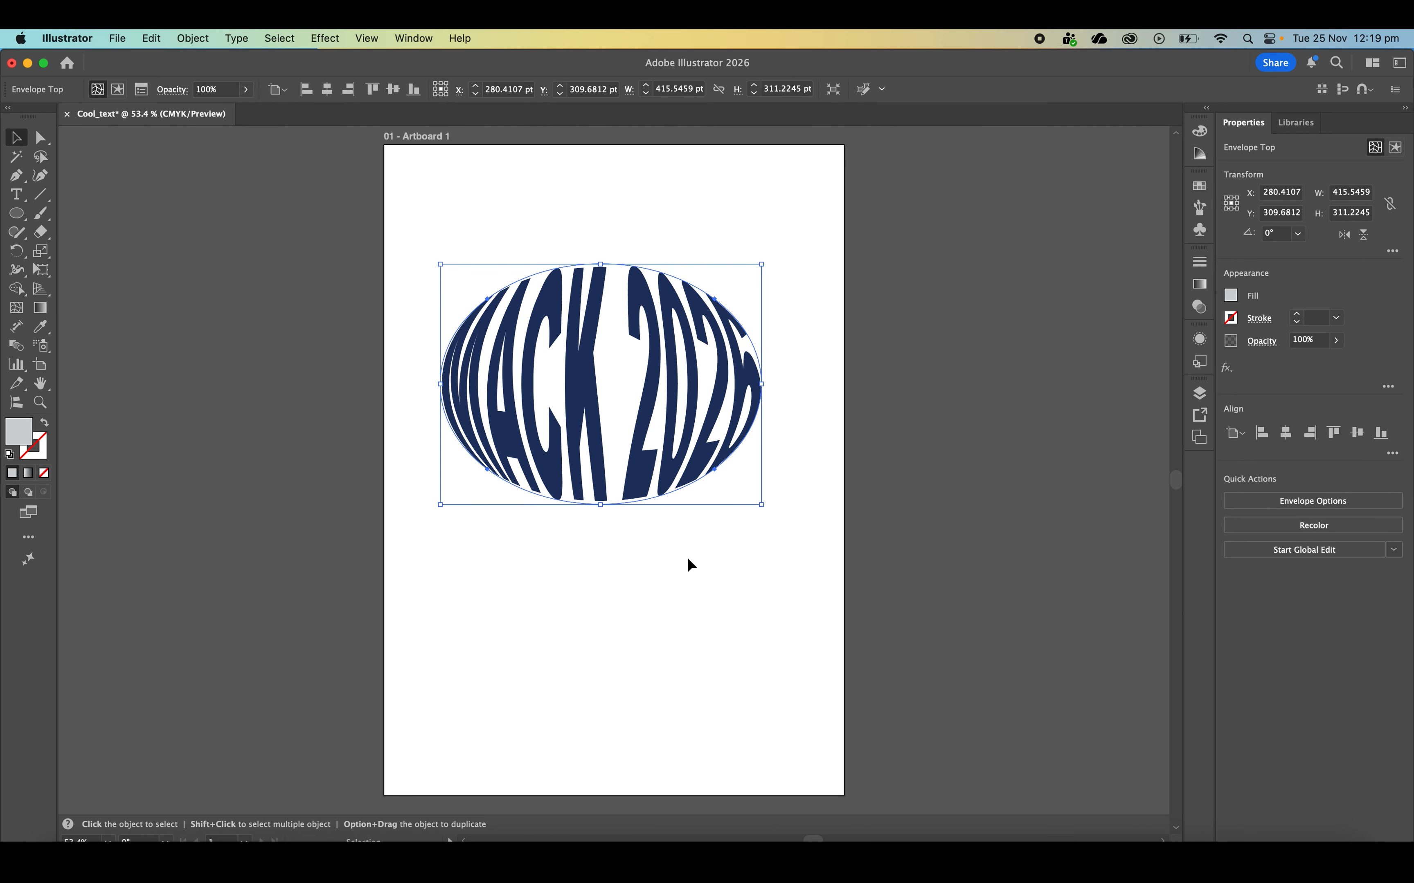
Move the warped MACK 2026 text down to about the vertical middle of the artboard and deselect it
click(687, 560)
drag(703, 440, 719, 533)
click(733, 288)
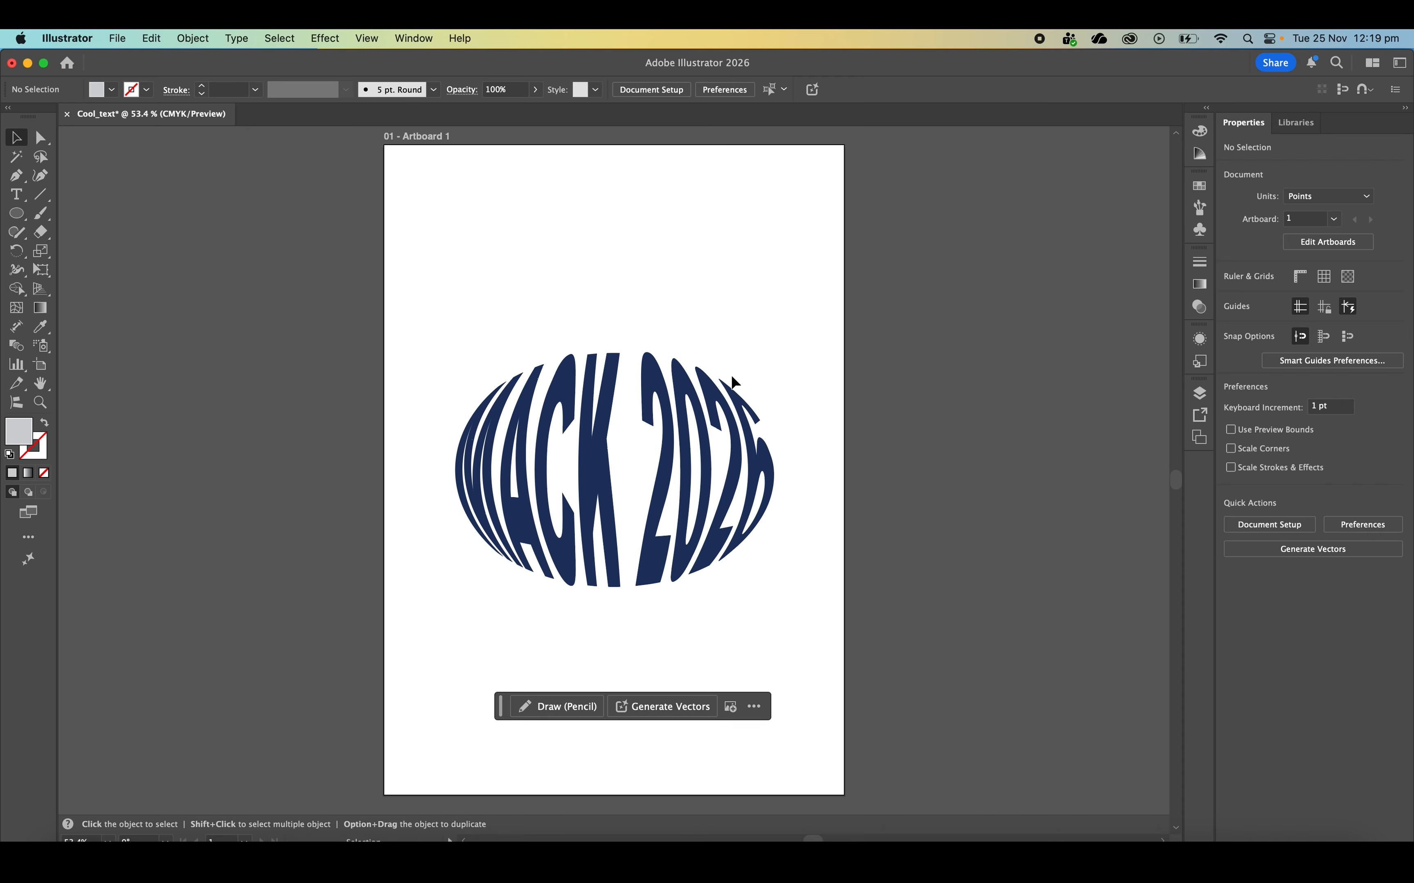
drag(732, 378, 731, 384)
click(735, 242)
Export the artboard with Export for Screens as a 1x PNG to the Desktop
click(117, 38)
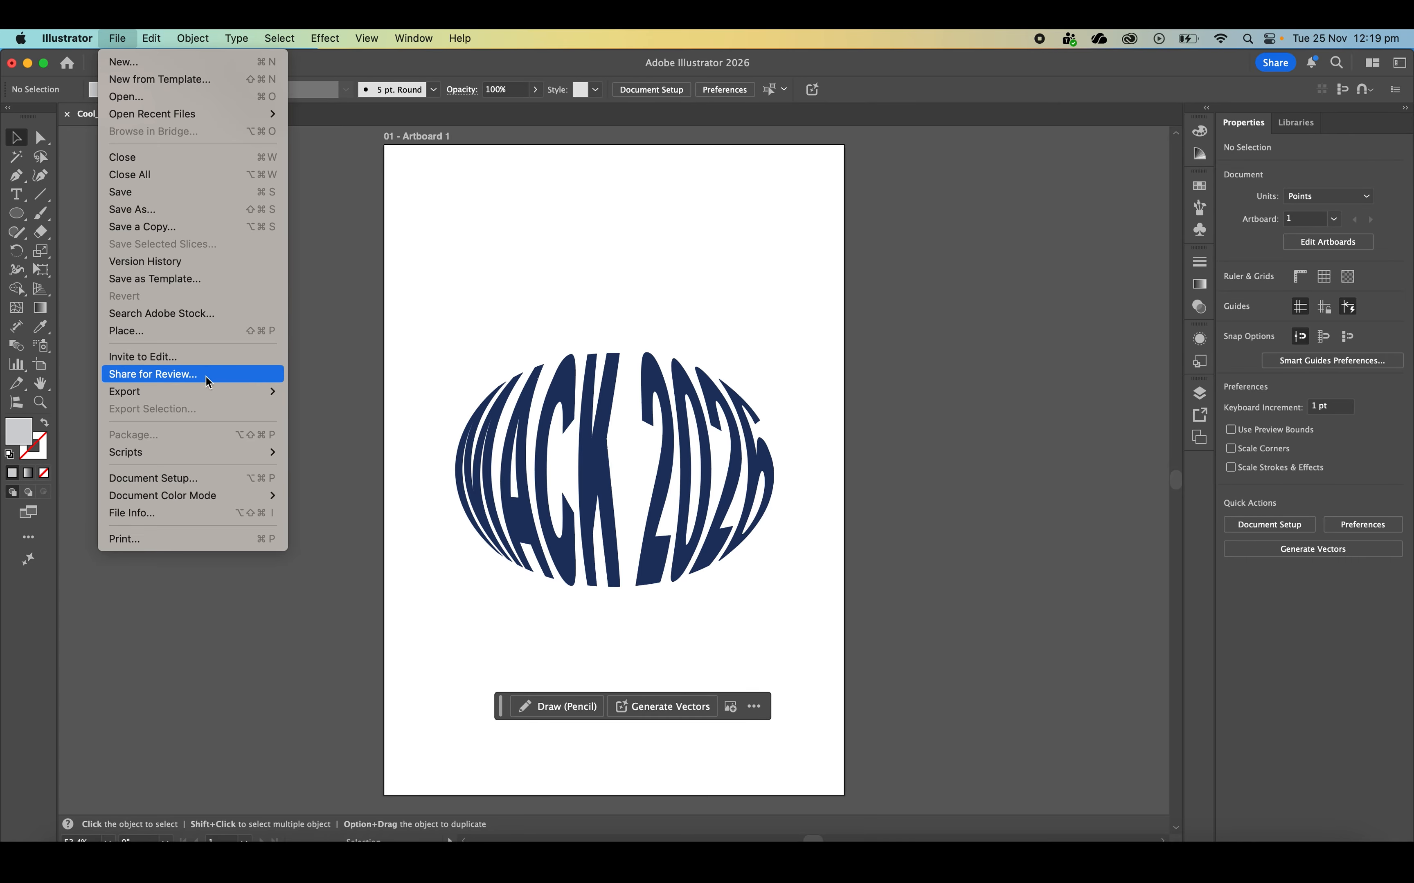
mouse_move(213, 392)
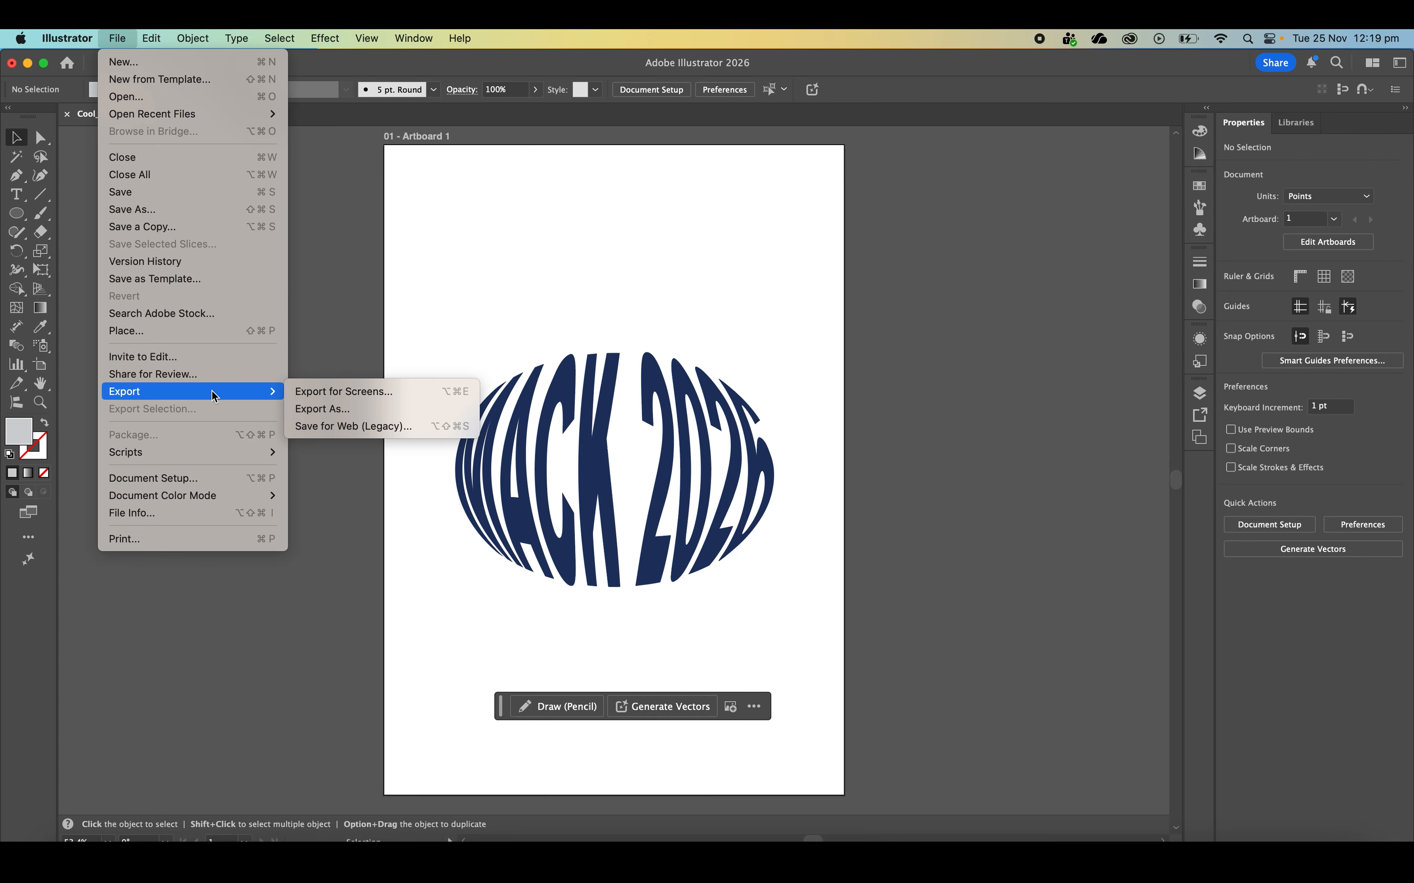
click(338, 393)
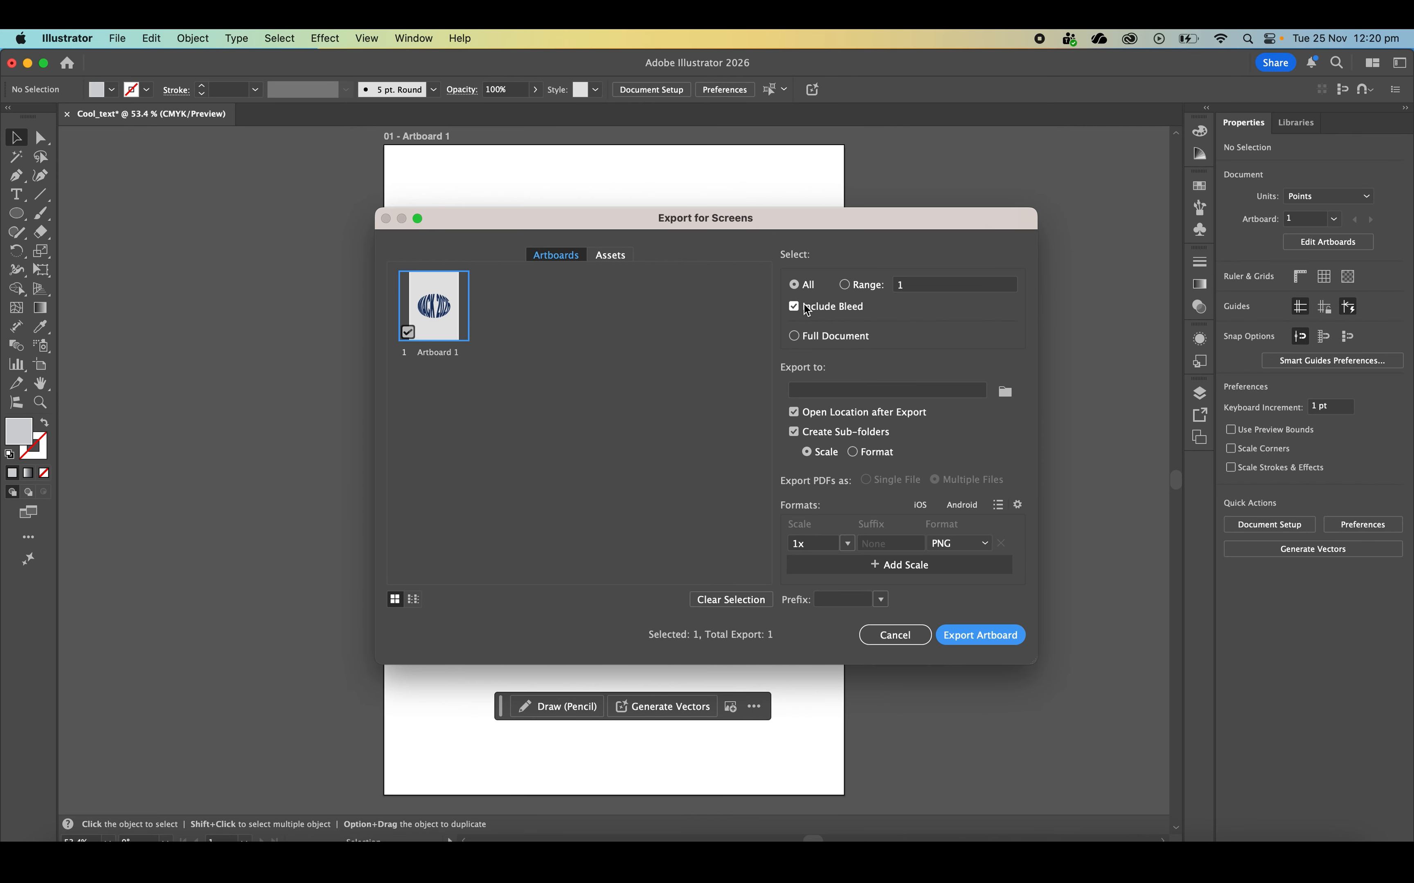
click(960, 543)
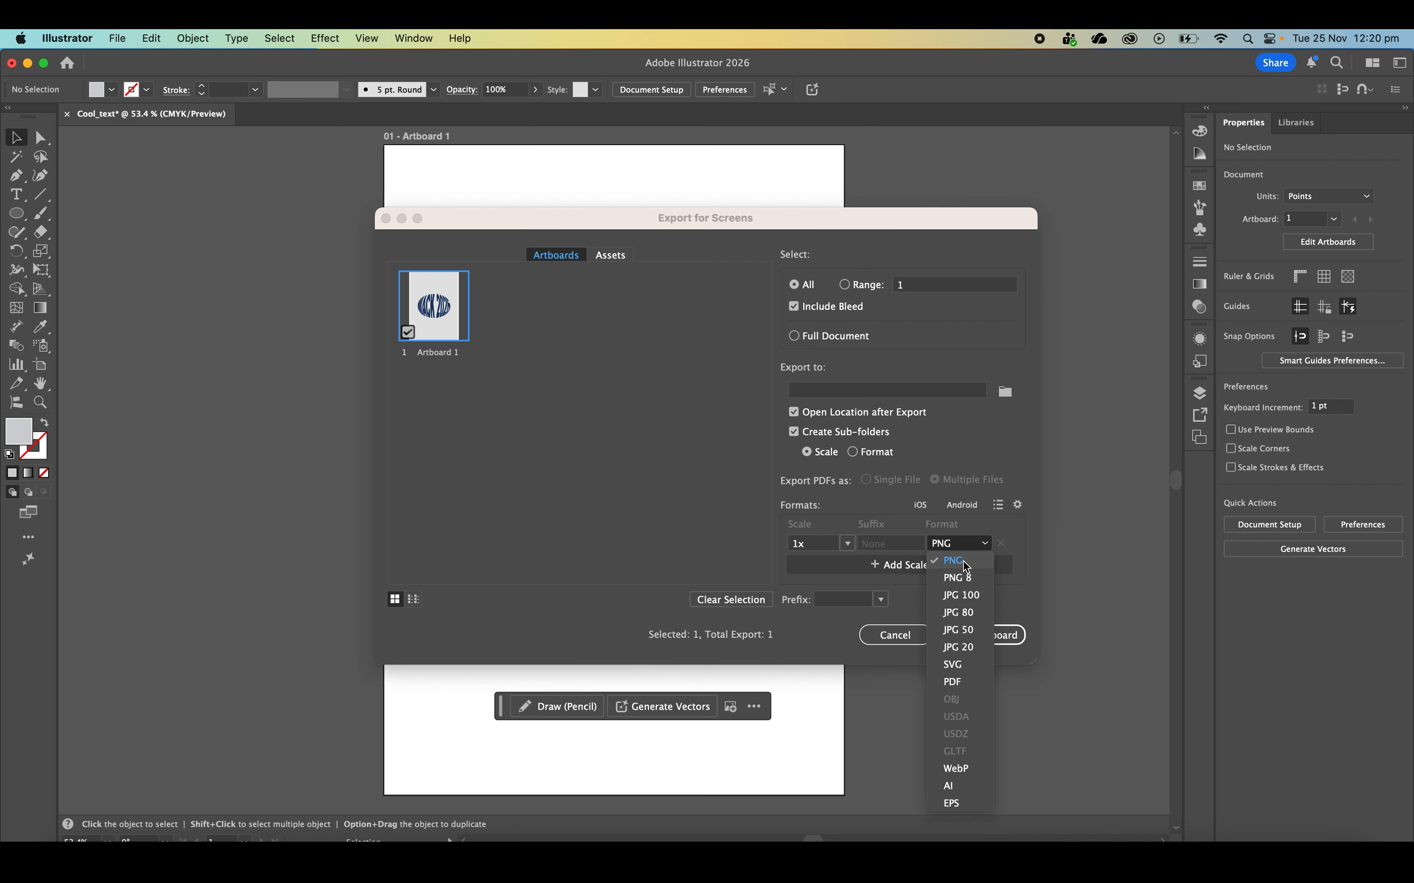
click(967, 562)
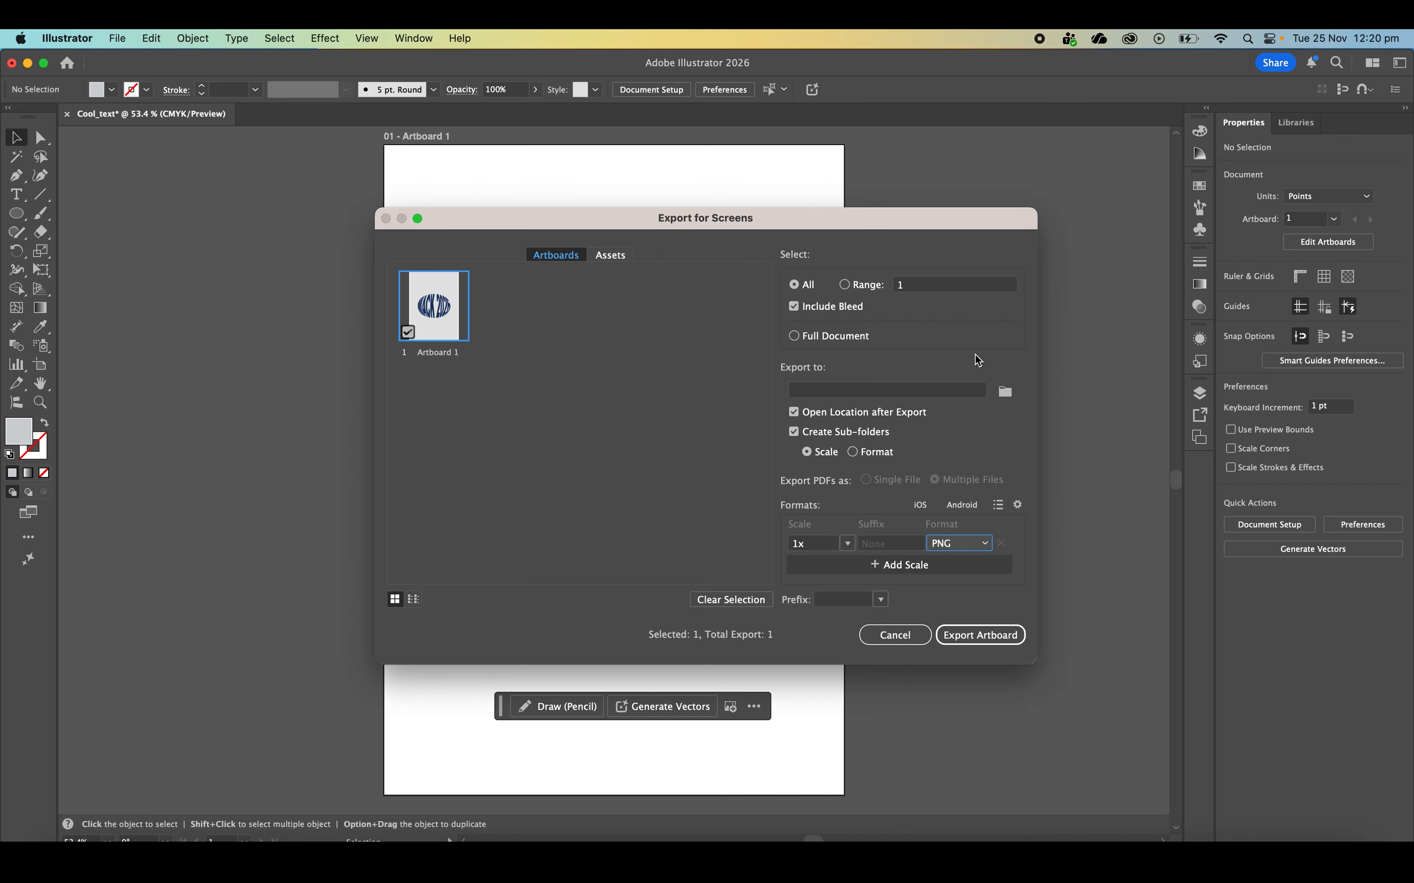
click(1006, 392)
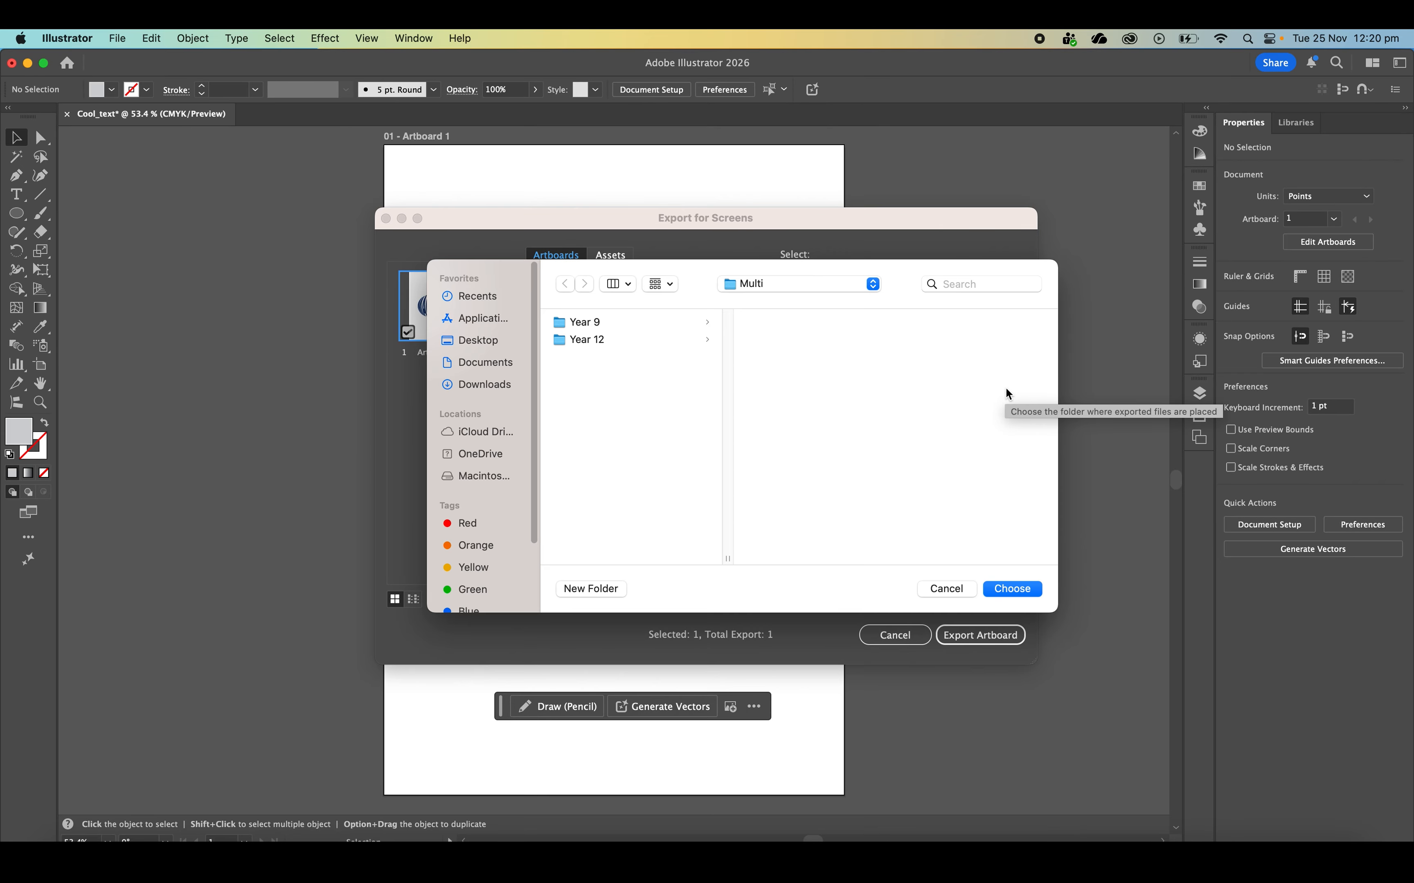
click(500, 340)
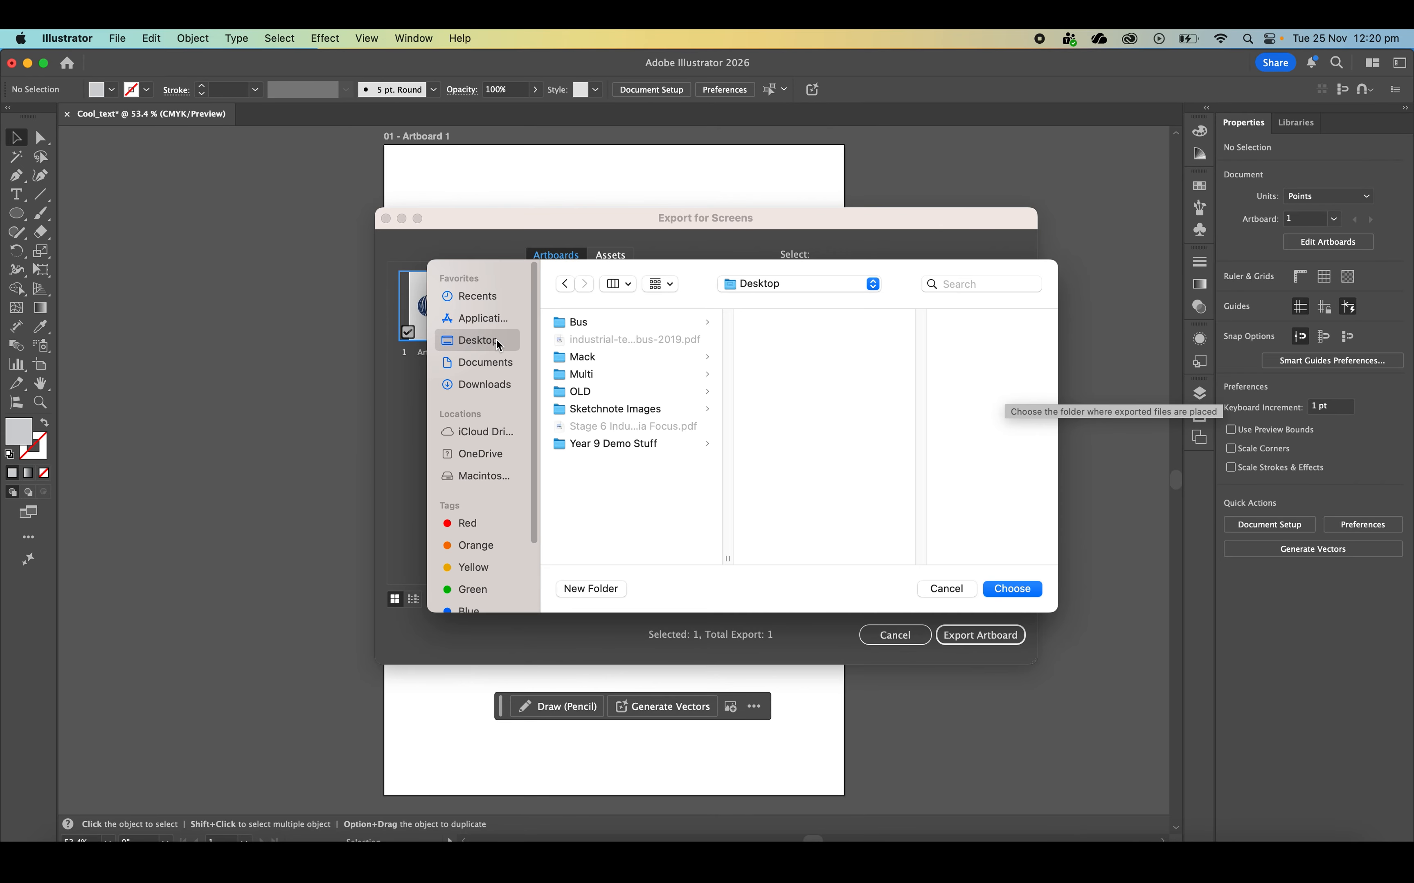
click(1013, 589)
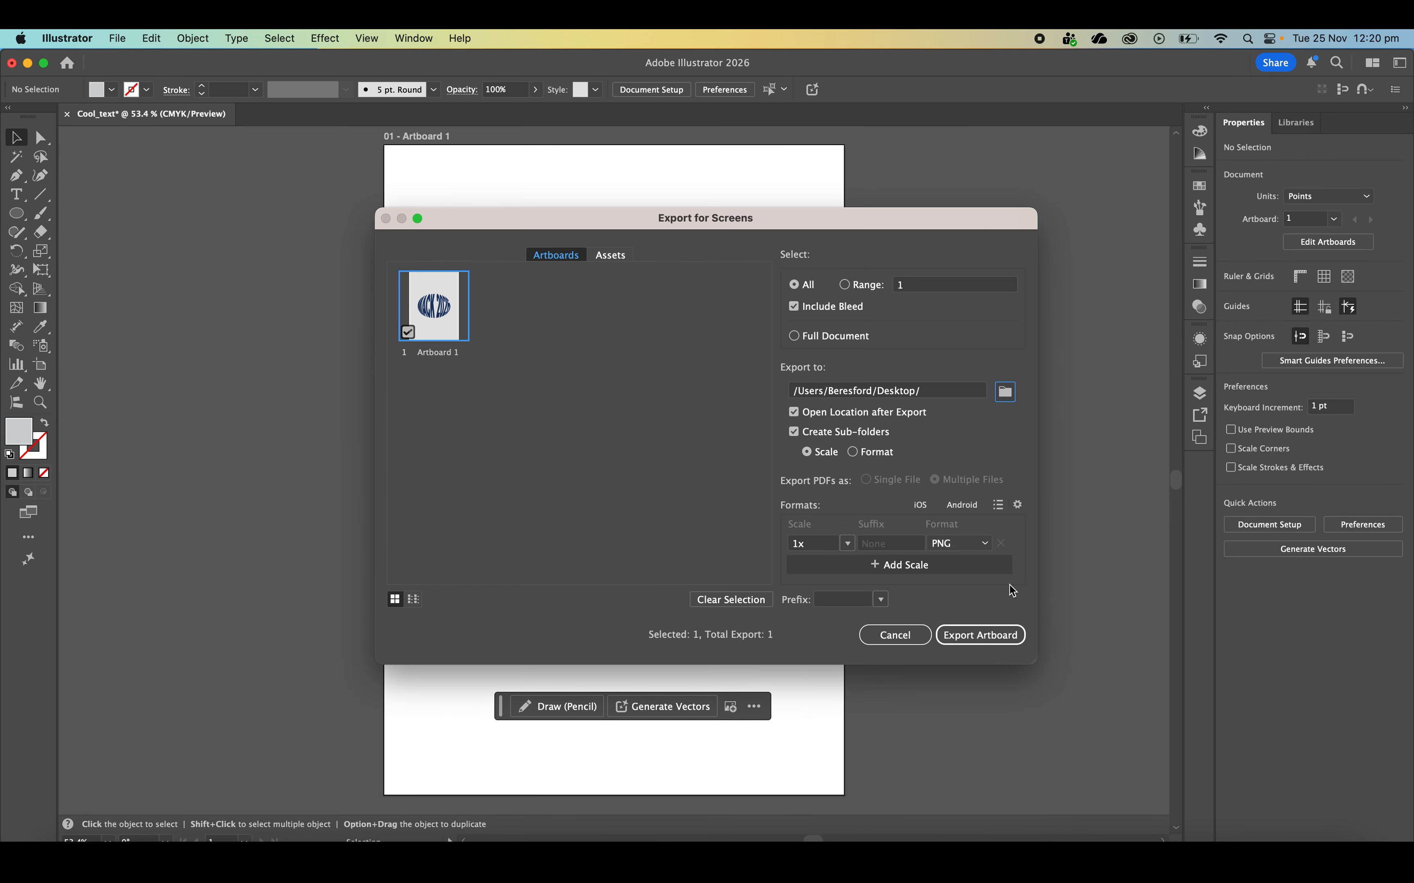
click(996, 635)
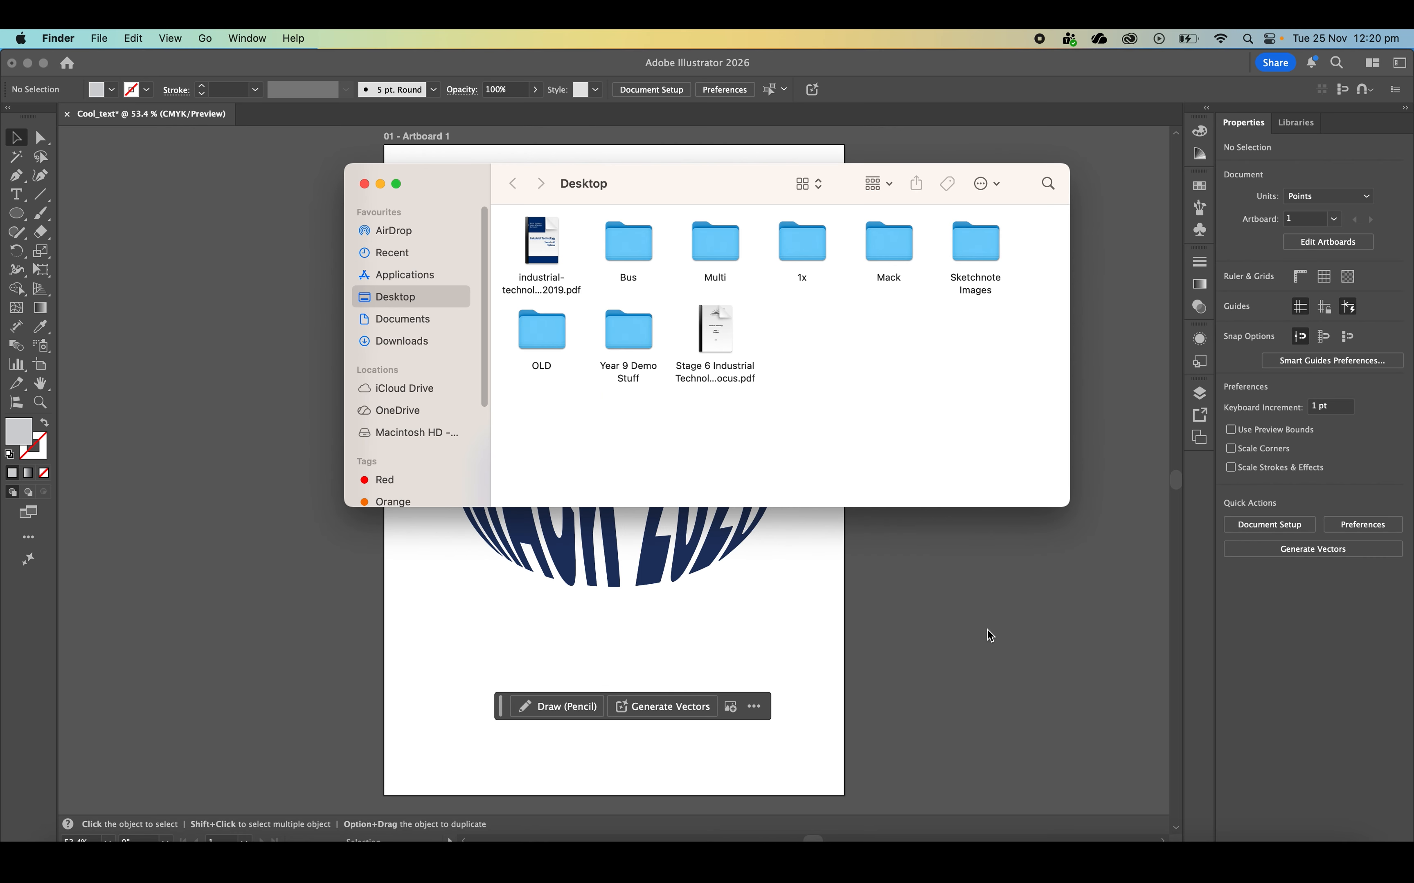
Preview the exported Artboard 1.png inside the 1x folder on the Desktop, and close the preview
double_click(802, 245)
click(540, 229)
key(space)
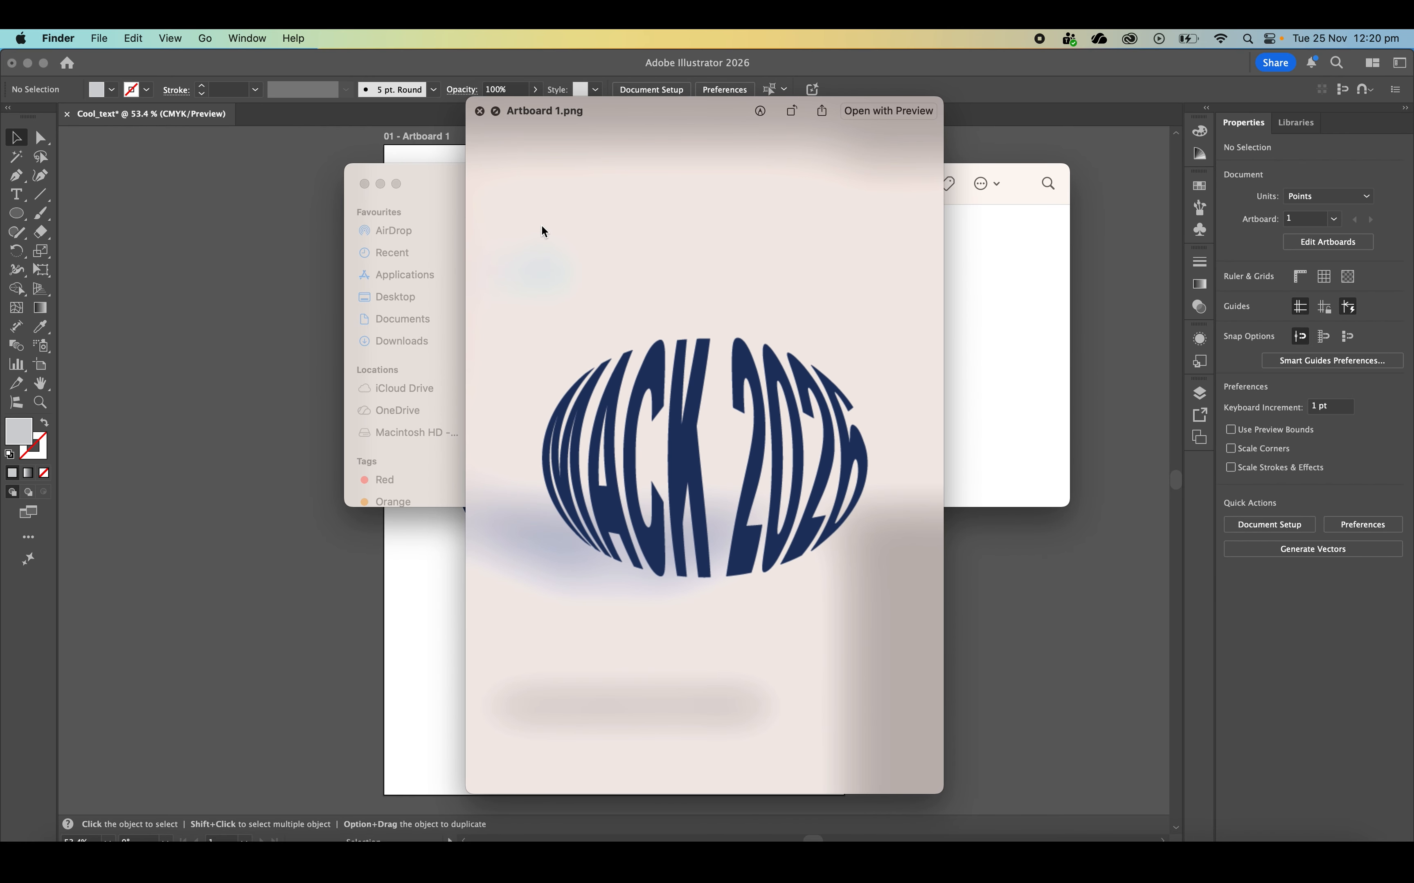
click(479, 112)
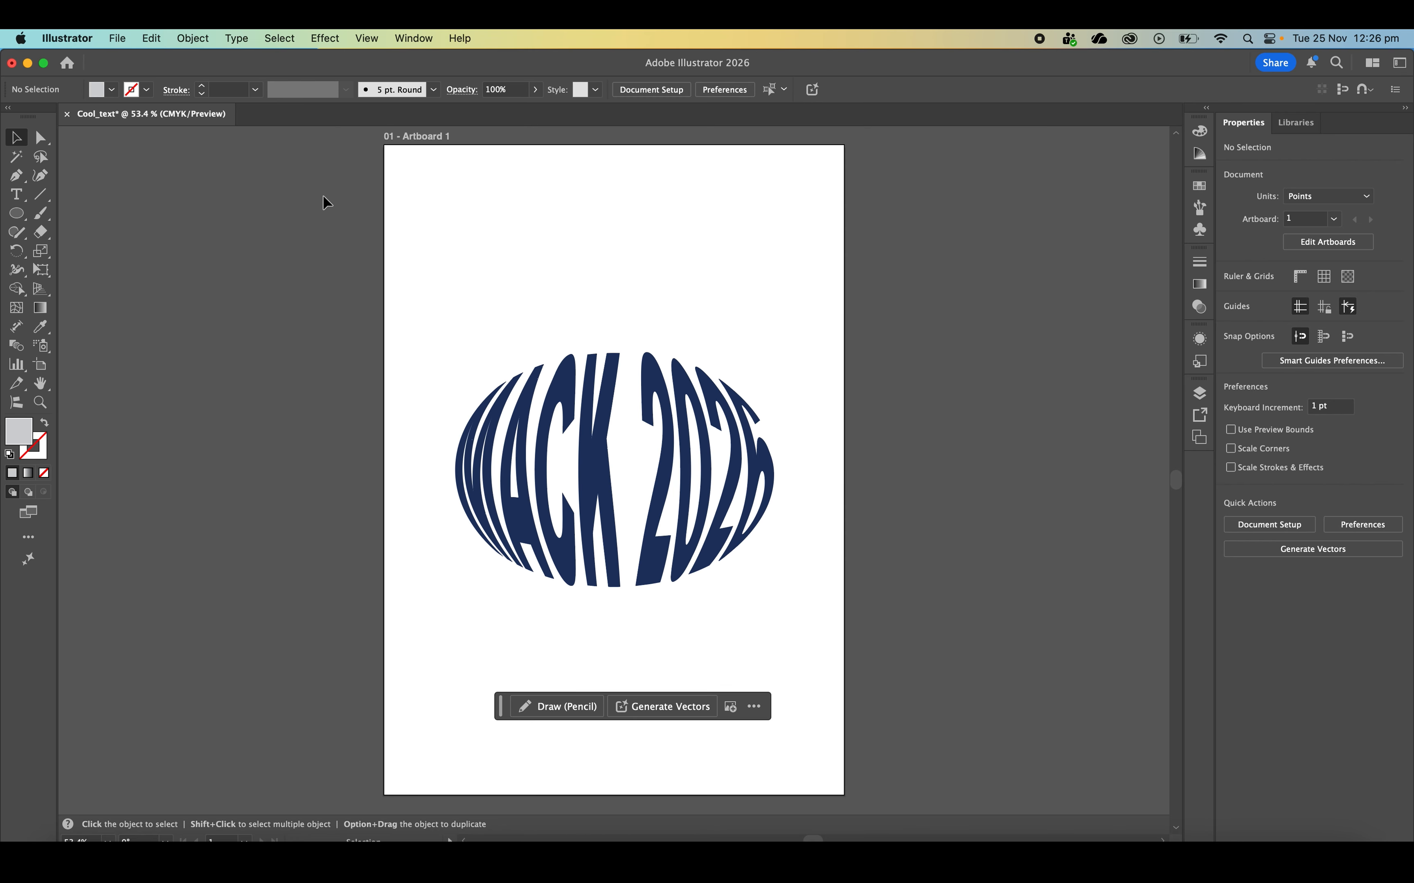
Create a new A4 print document named cool_text2
click(117, 37)
click(128, 61)
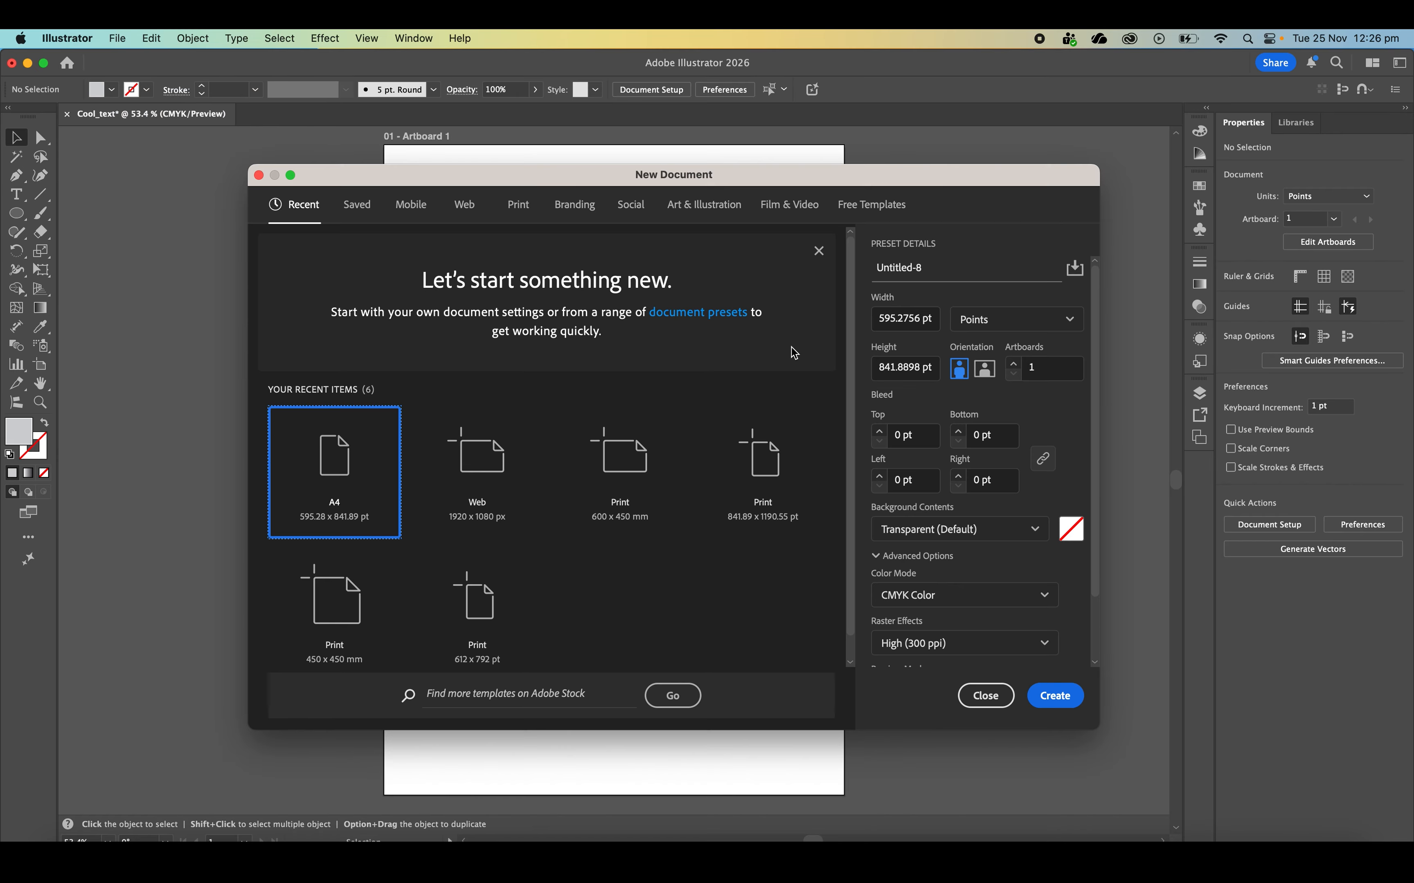
click(508, 213)
click(475, 321)
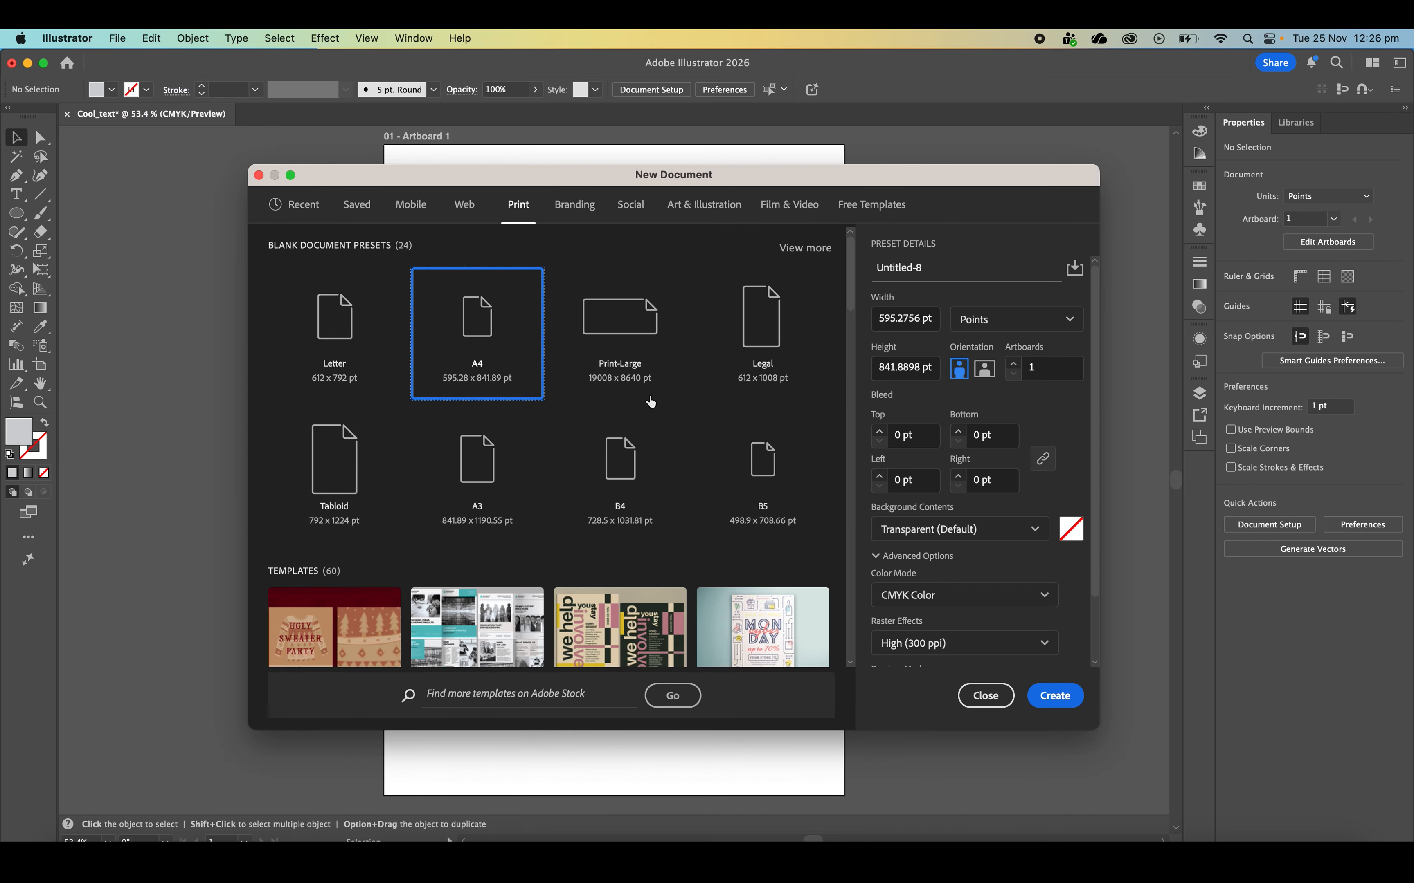
click(926, 275)
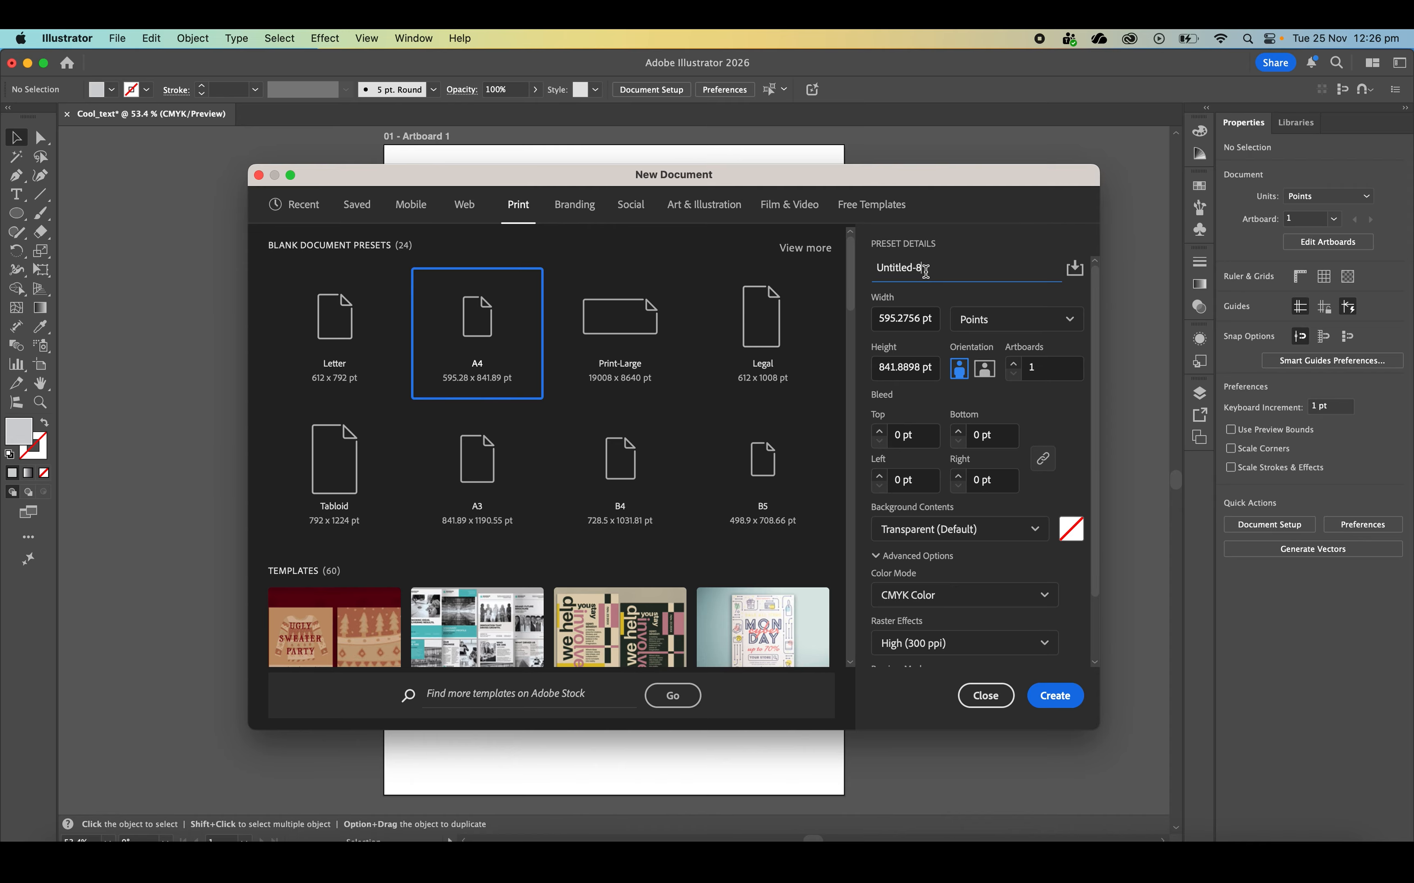
key(super+a)
text(c)
click(1052, 696)
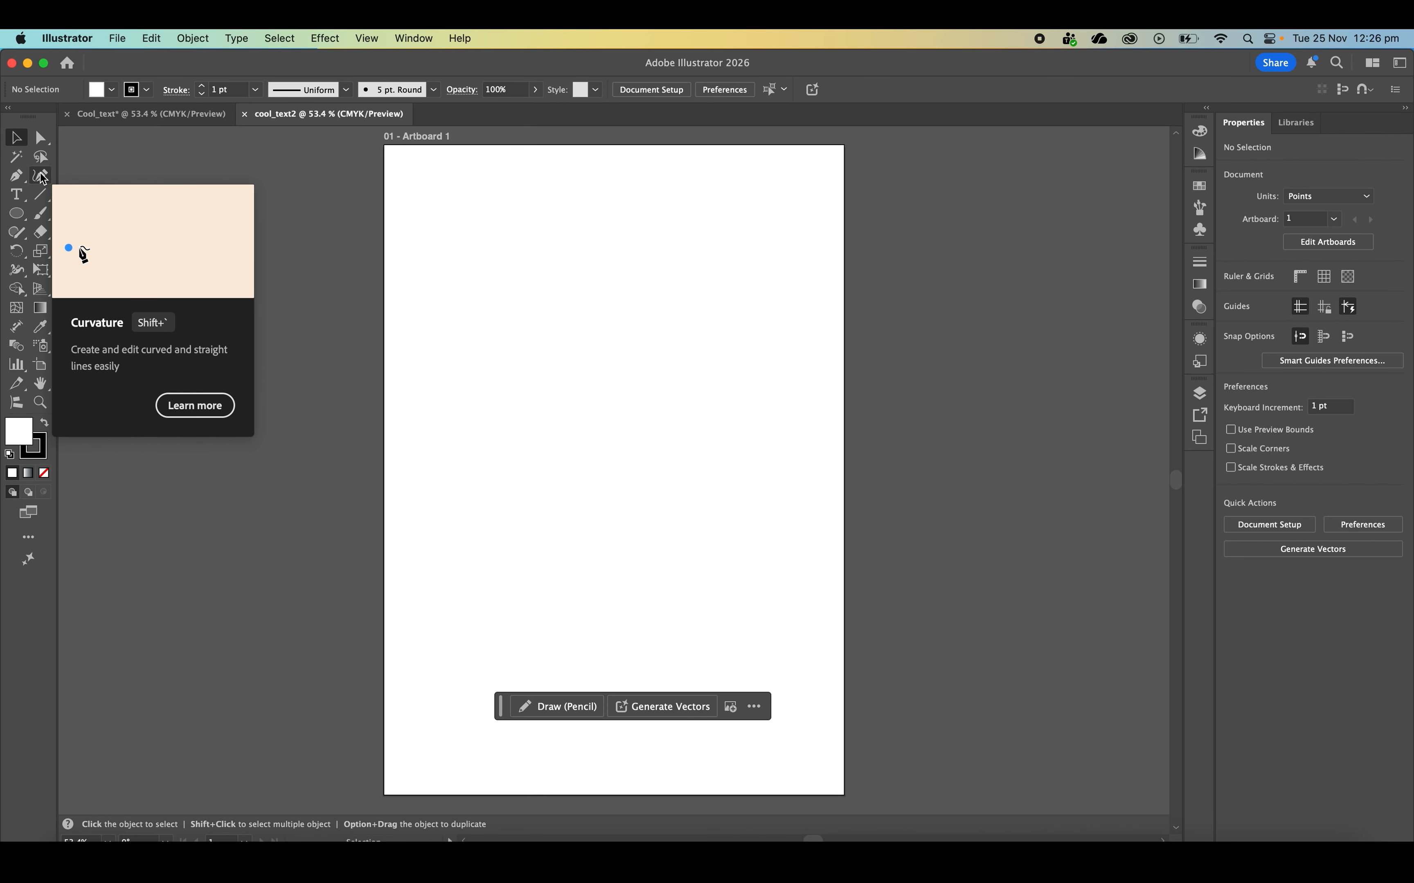
Draw a closed fish-shaped outline about 479 pt wide and 257 pt high across the upper artboard with the Curvature tool
click(41, 175)
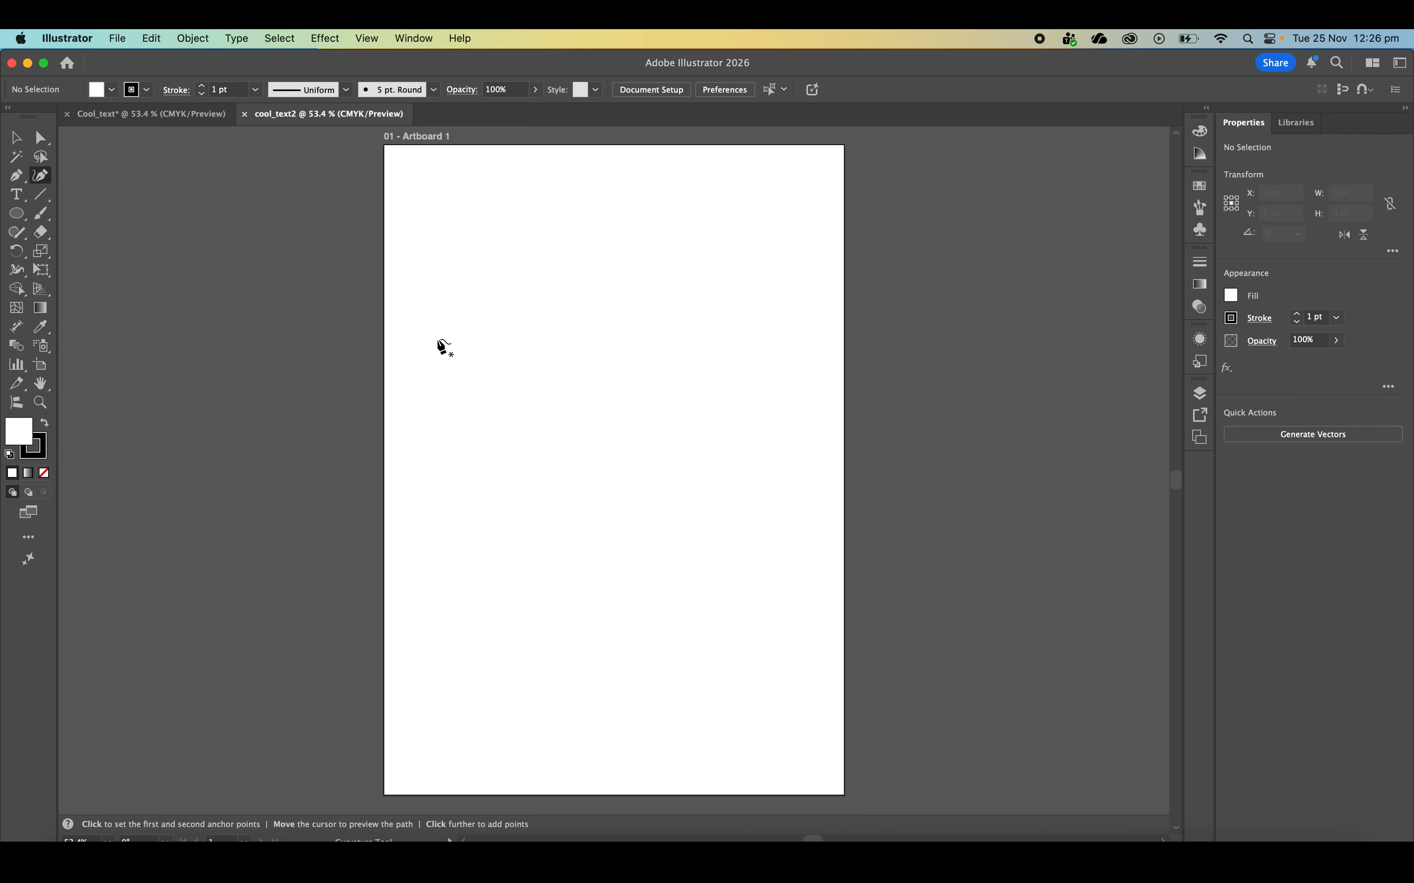
click(429, 319)
click(433, 413)
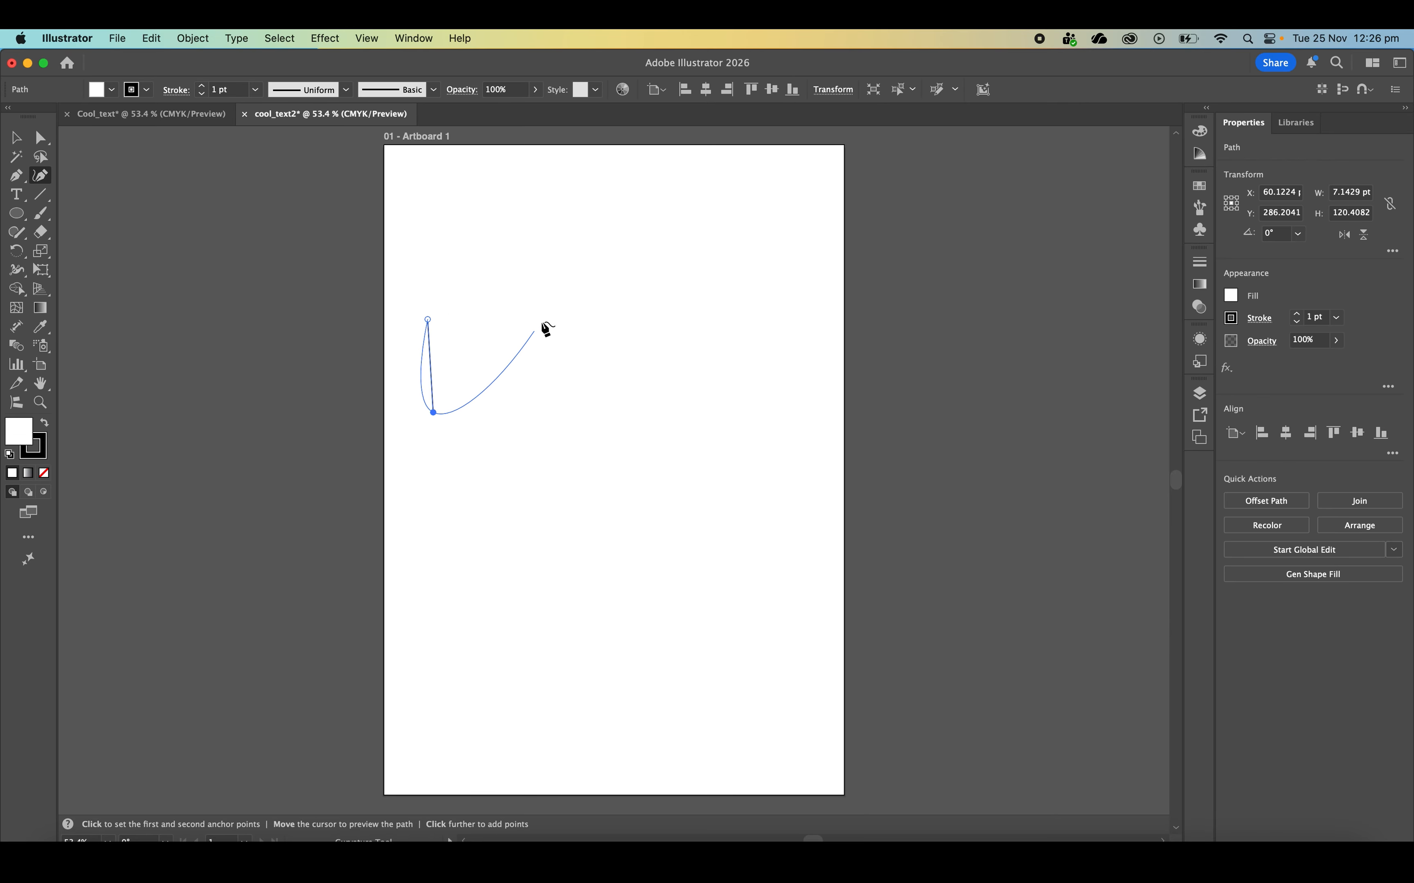
click(543, 320)
click(732, 319)
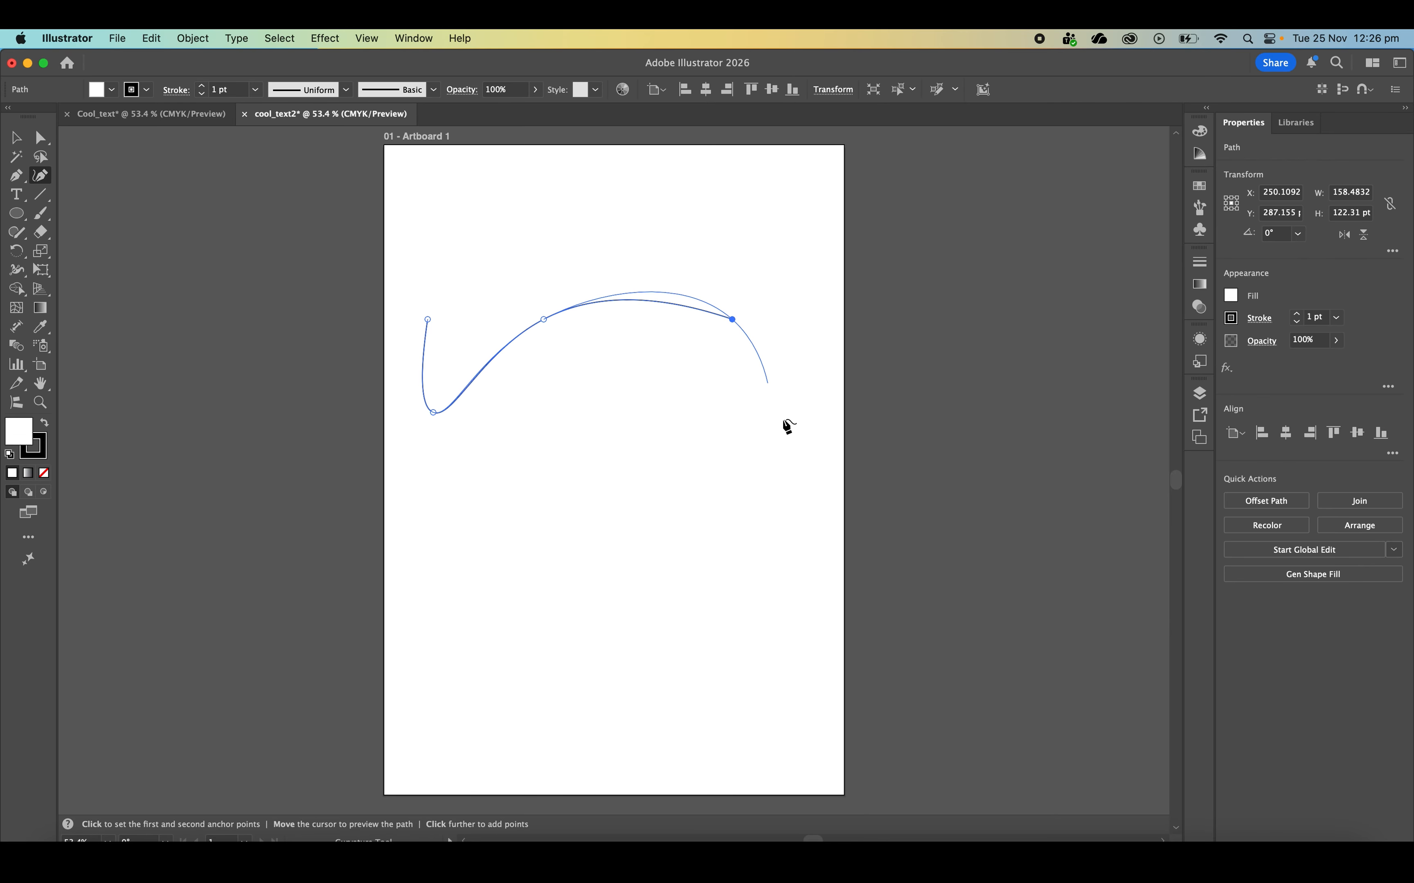
click(775, 449)
click(662, 488)
click(543, 392)
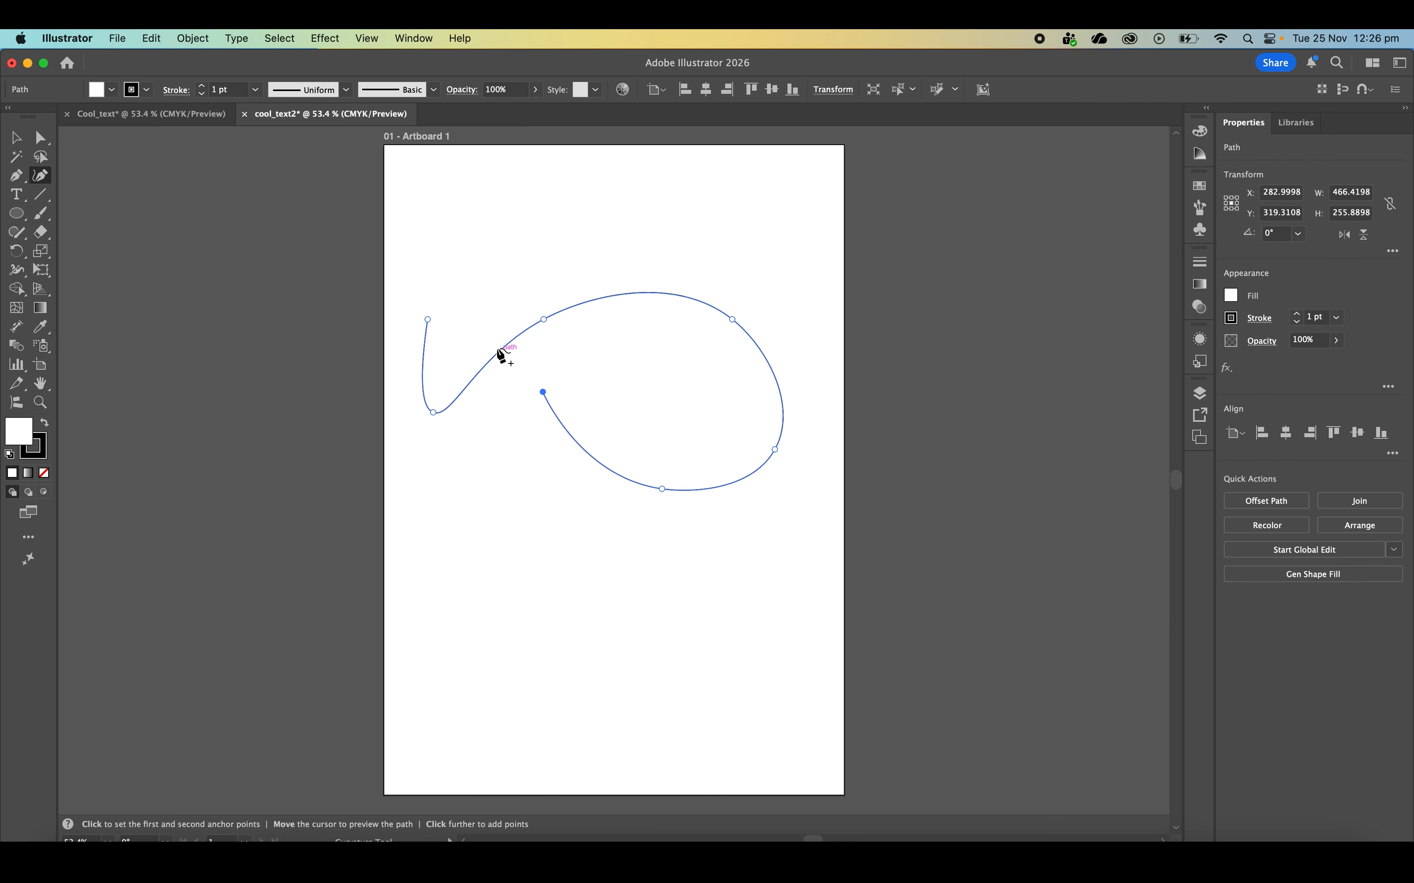
click(491, 338)
click(429, 319)
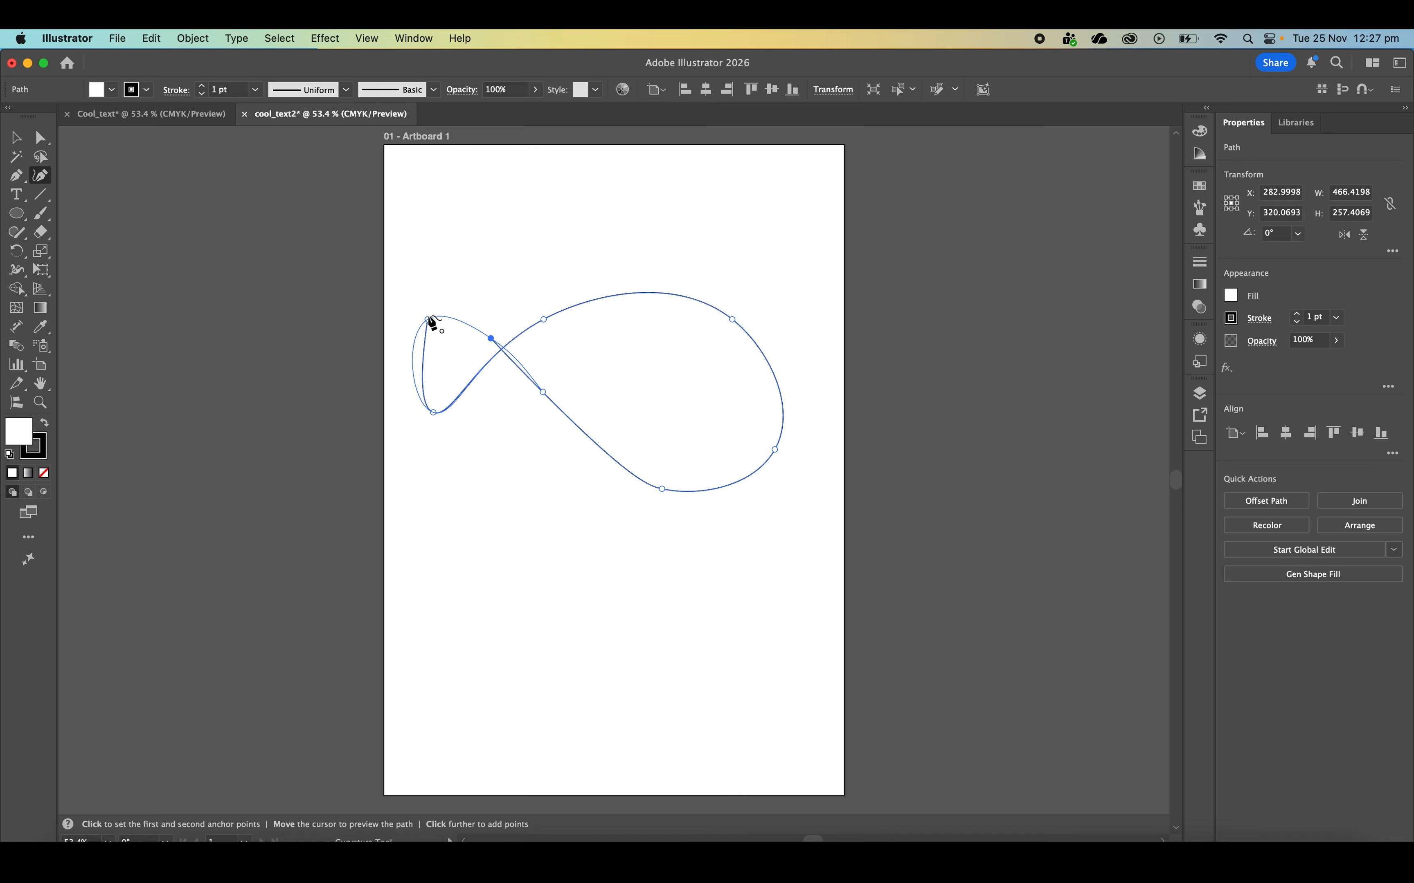
click(14, 138)
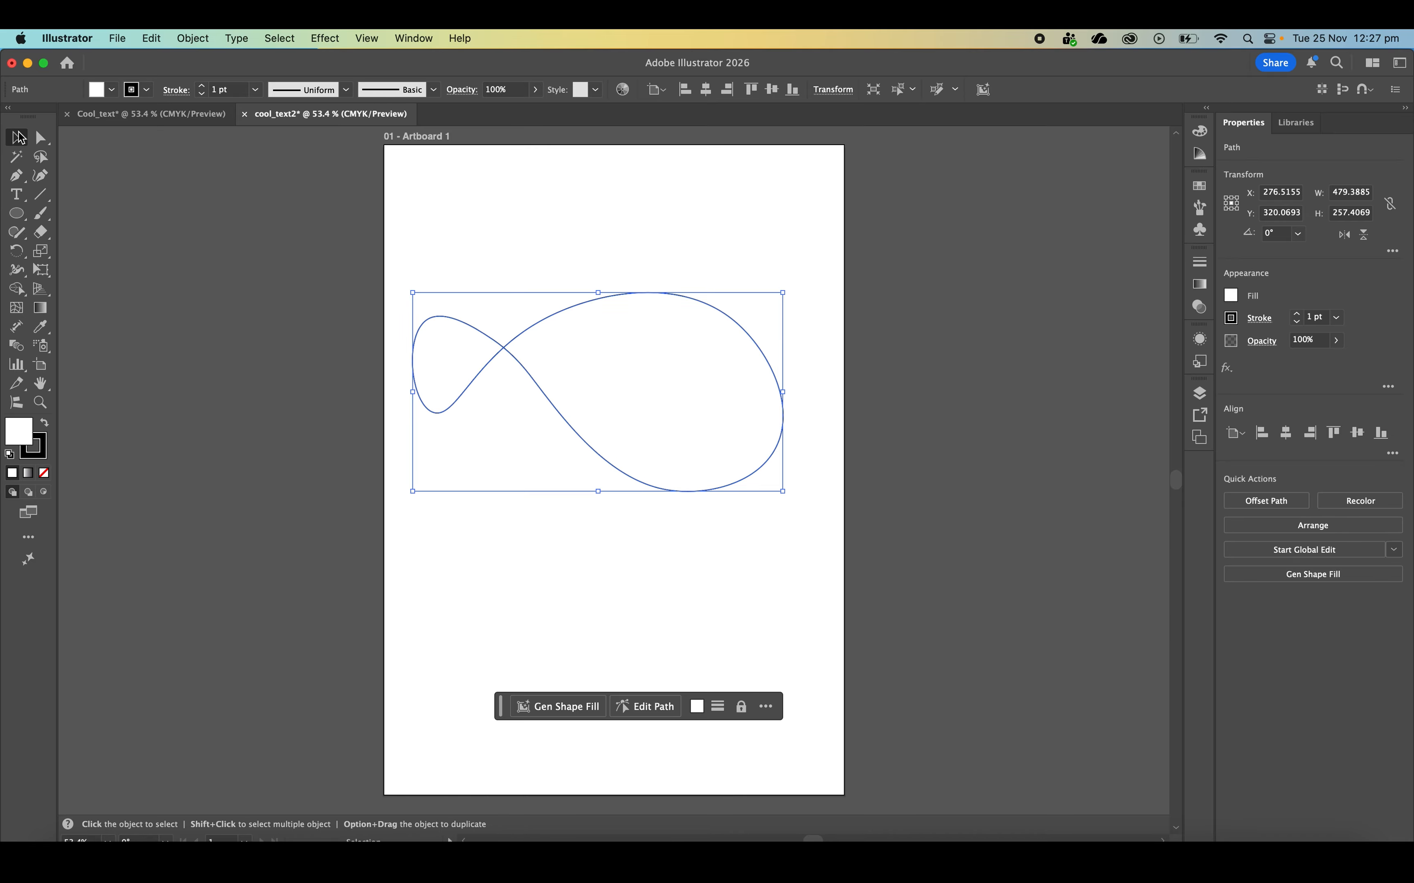
Refine the fish body by moving its individual anchor points with Direct Selection, reducing the outline to about 242 pt high, and deselect it
click(41, 138)
drag(543, 392, 541, 398)
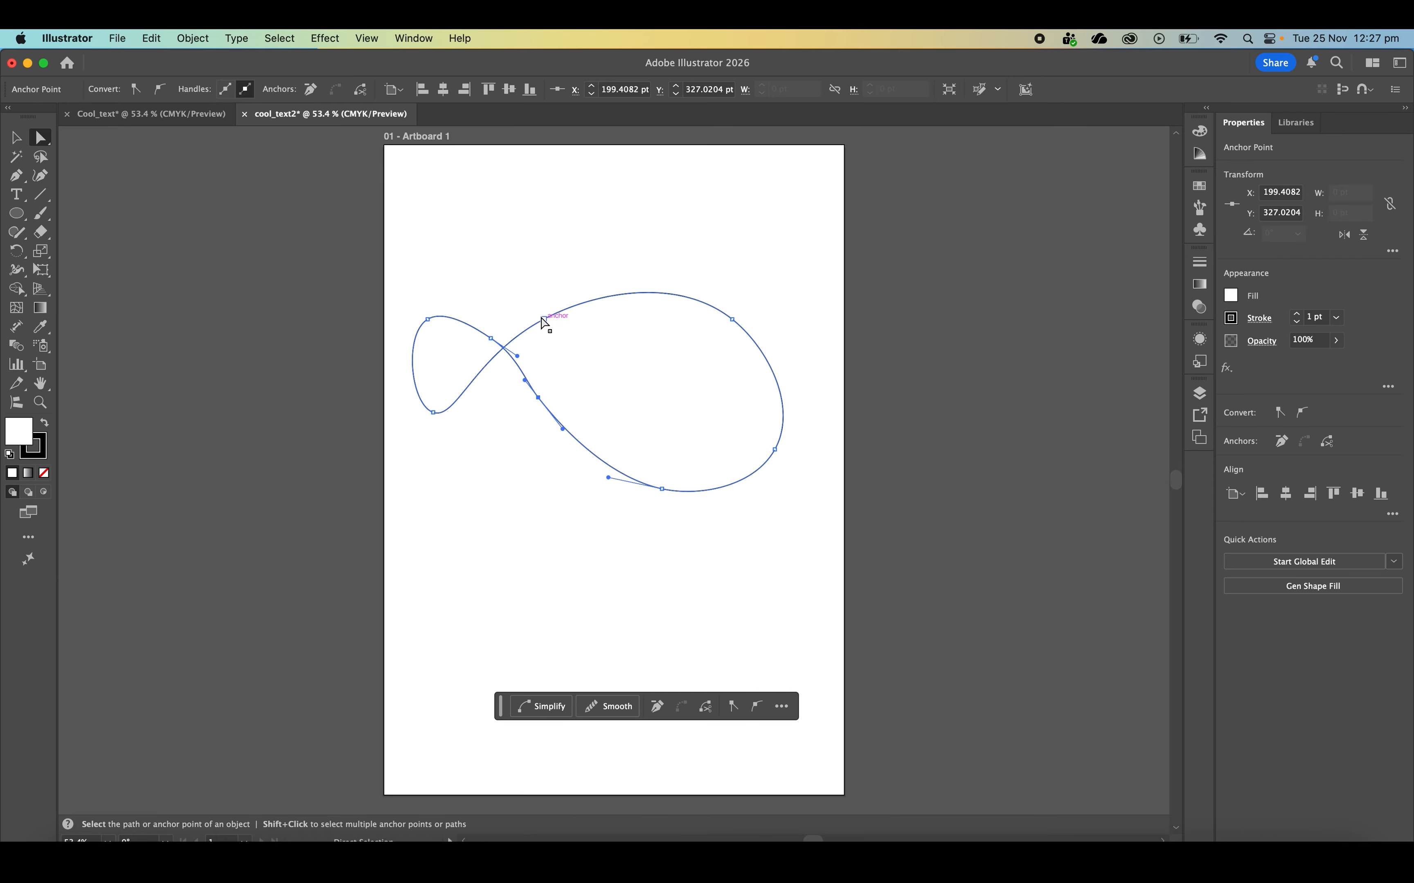
drag(545, 322, 557, 315)
click(734, 322)
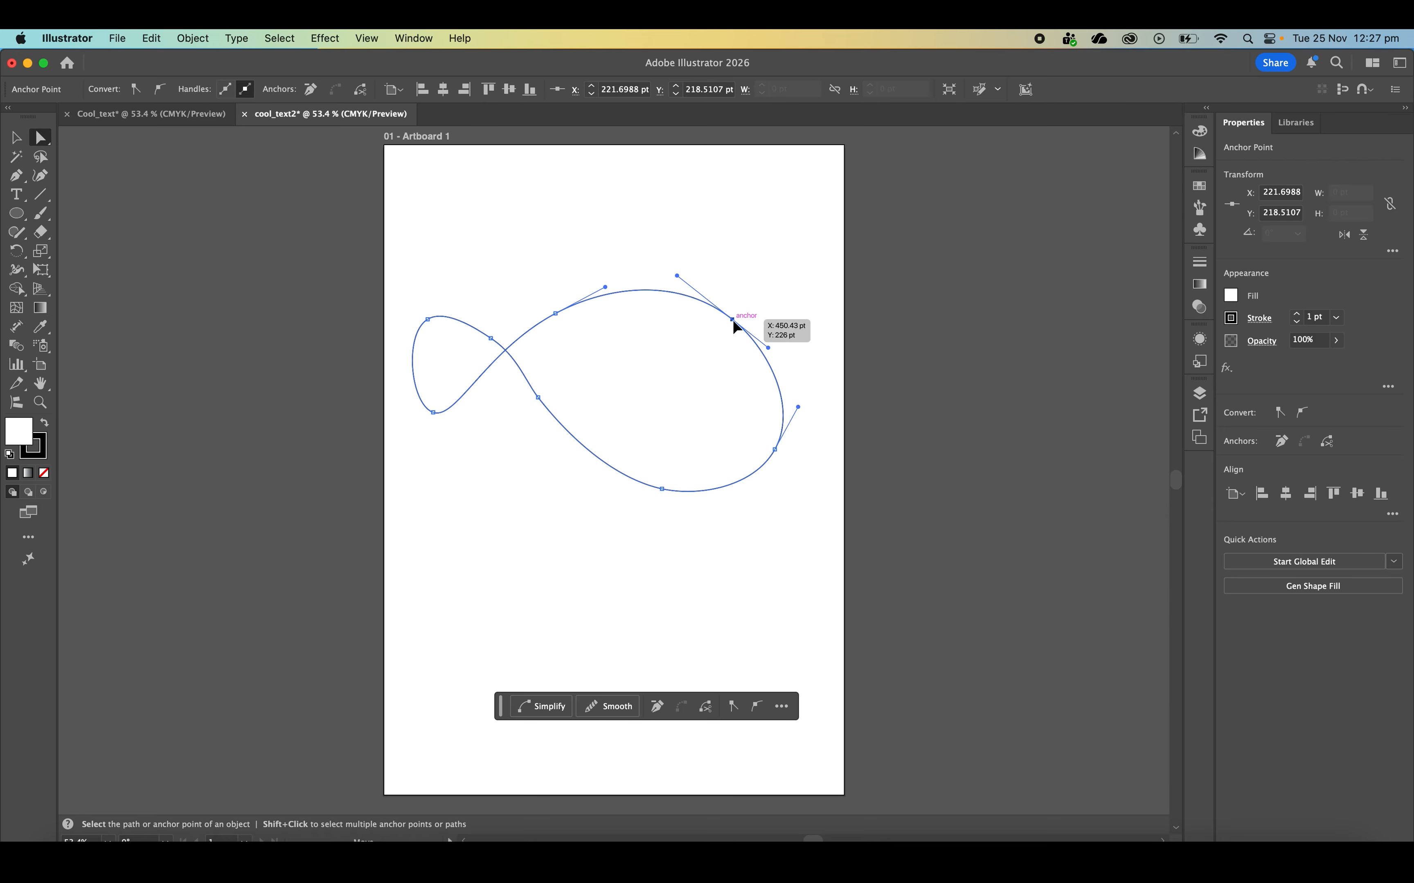
mouse_move(776, 451)
mouse_down()
mouse_move(793, 415)
mouse_move(778, 426)
mouse_up()
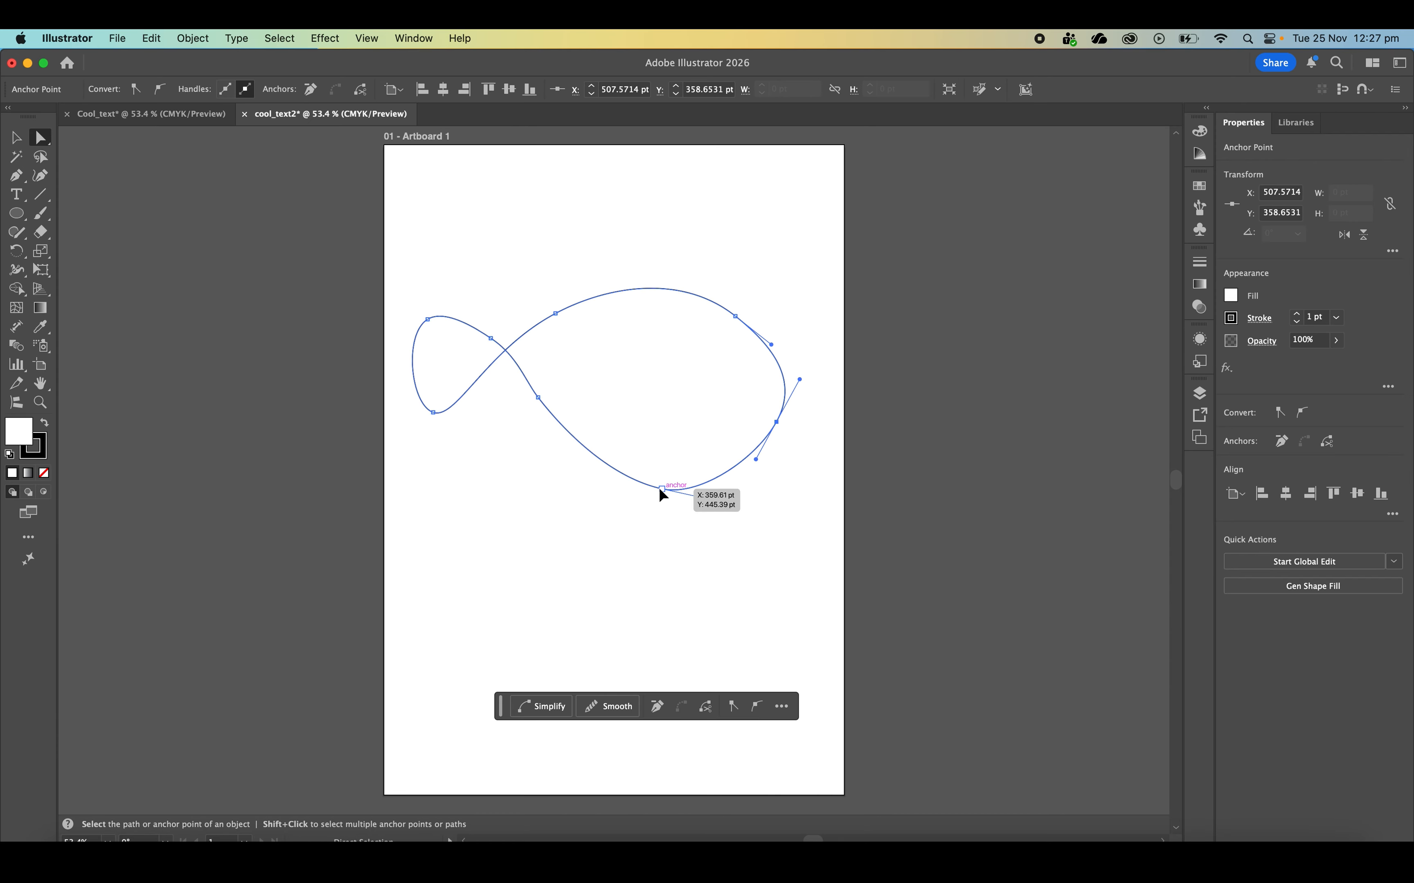
drag(661, 490, 657, 477)
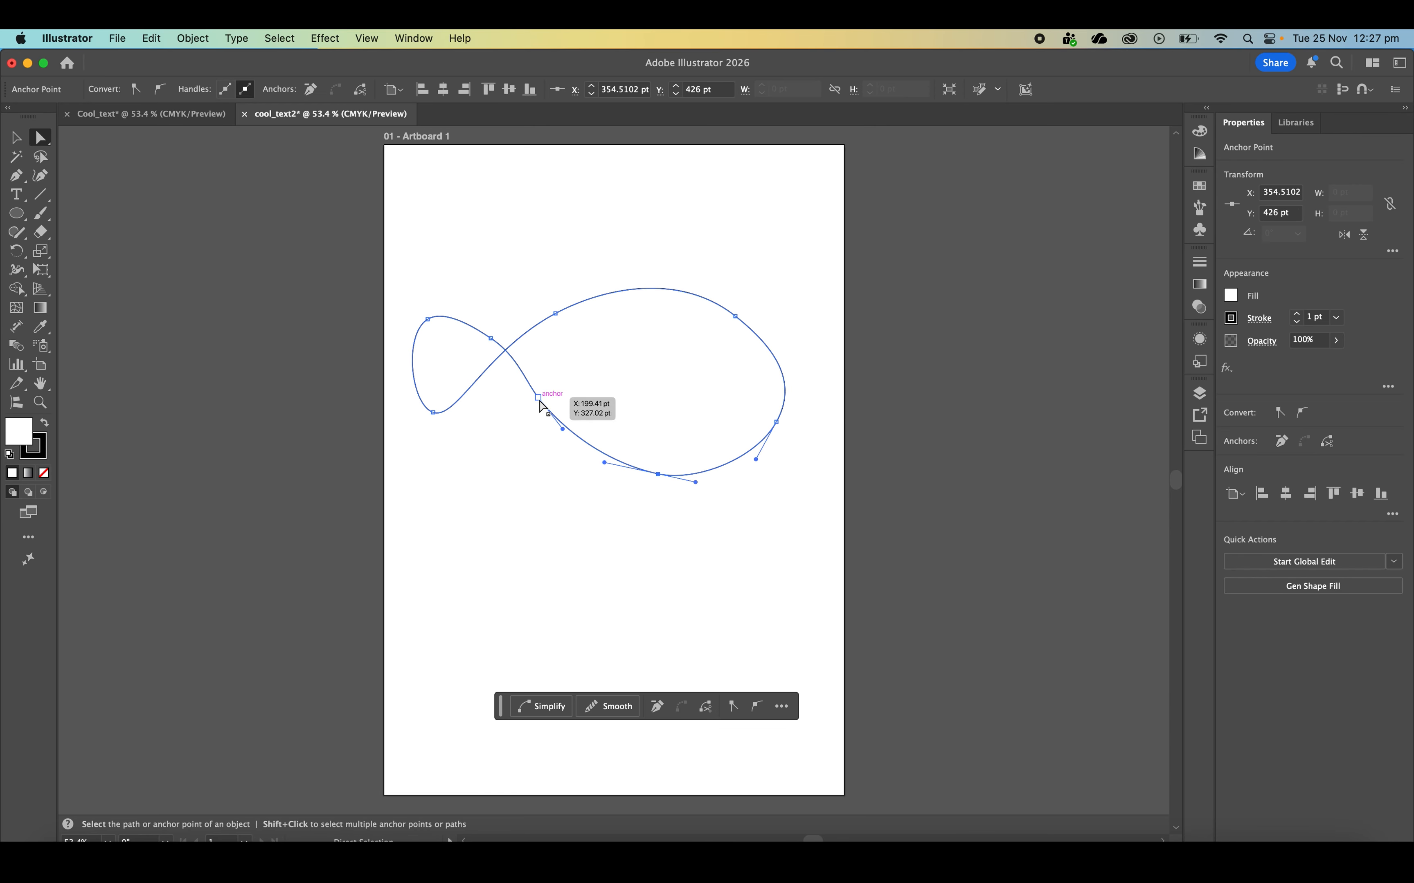
click(540, 402)
click(465, 219)
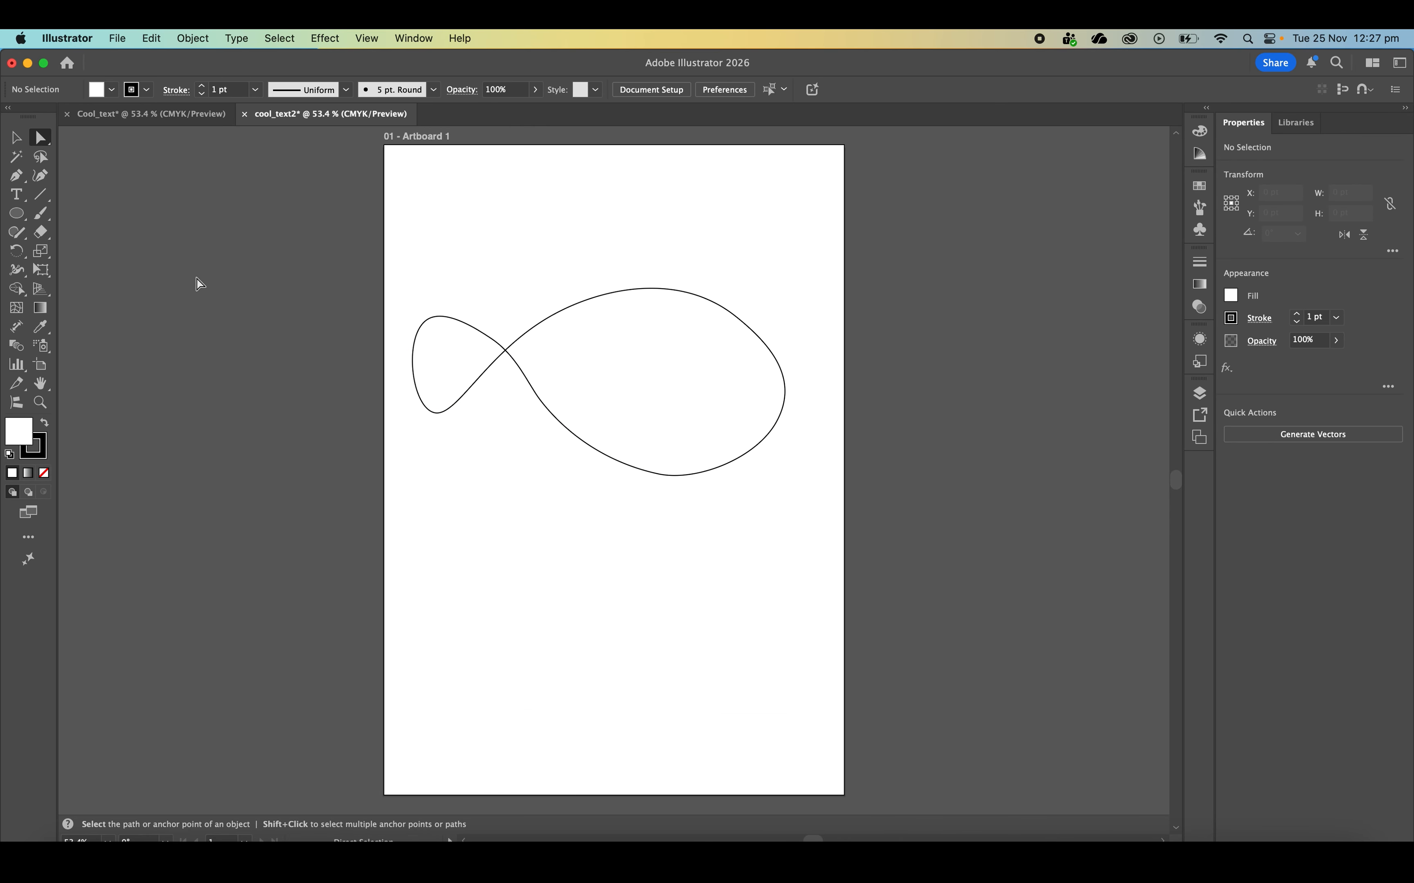
Rotate the whole fish outline about 3.5°, shift it slightly toward the lower right, and deselect it
click(16, 138)
drag(434, 253, 750, 469)
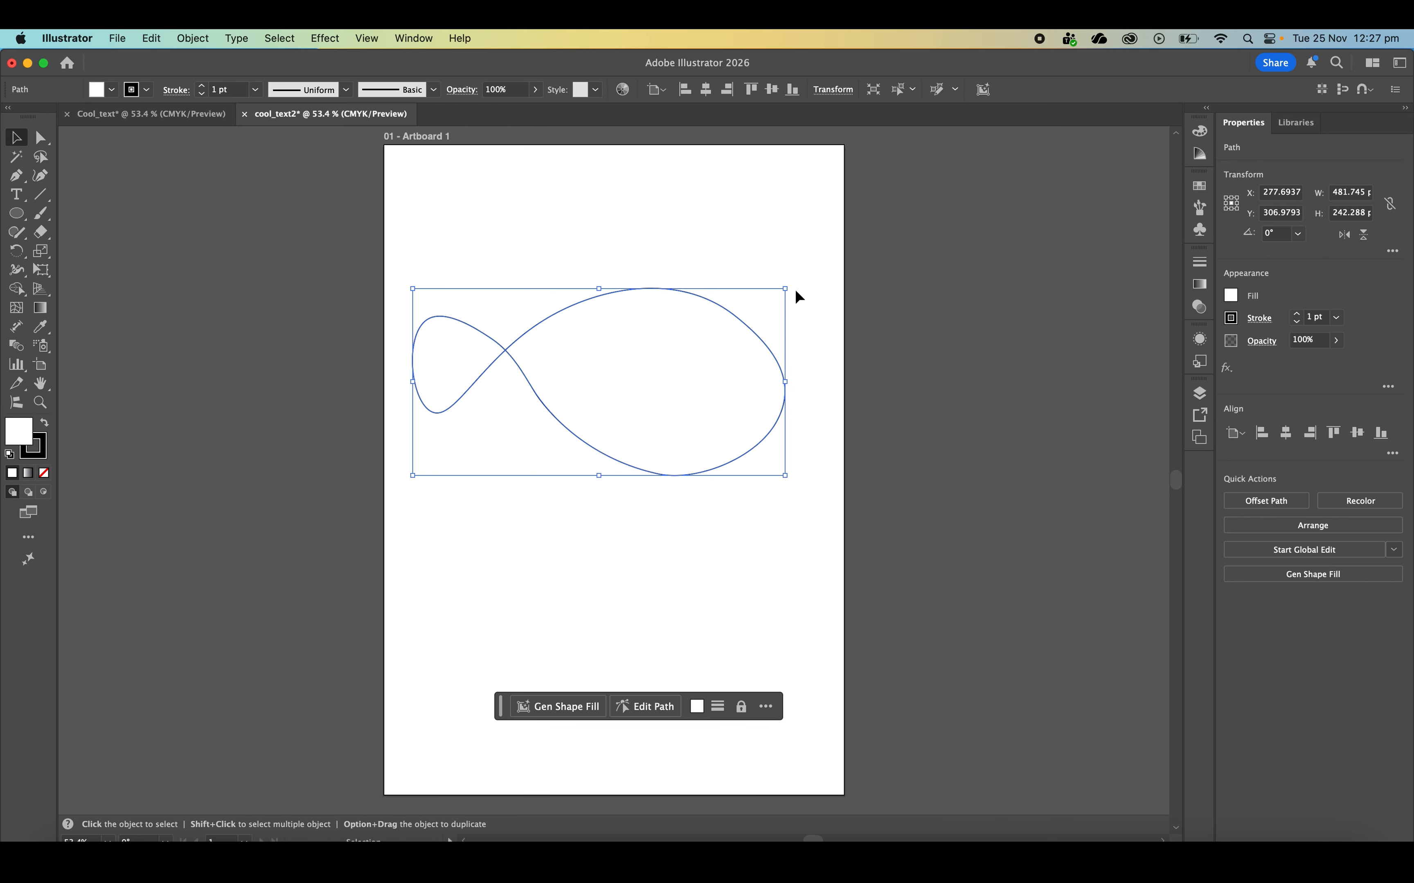
drag(799, 297, 739, 316)
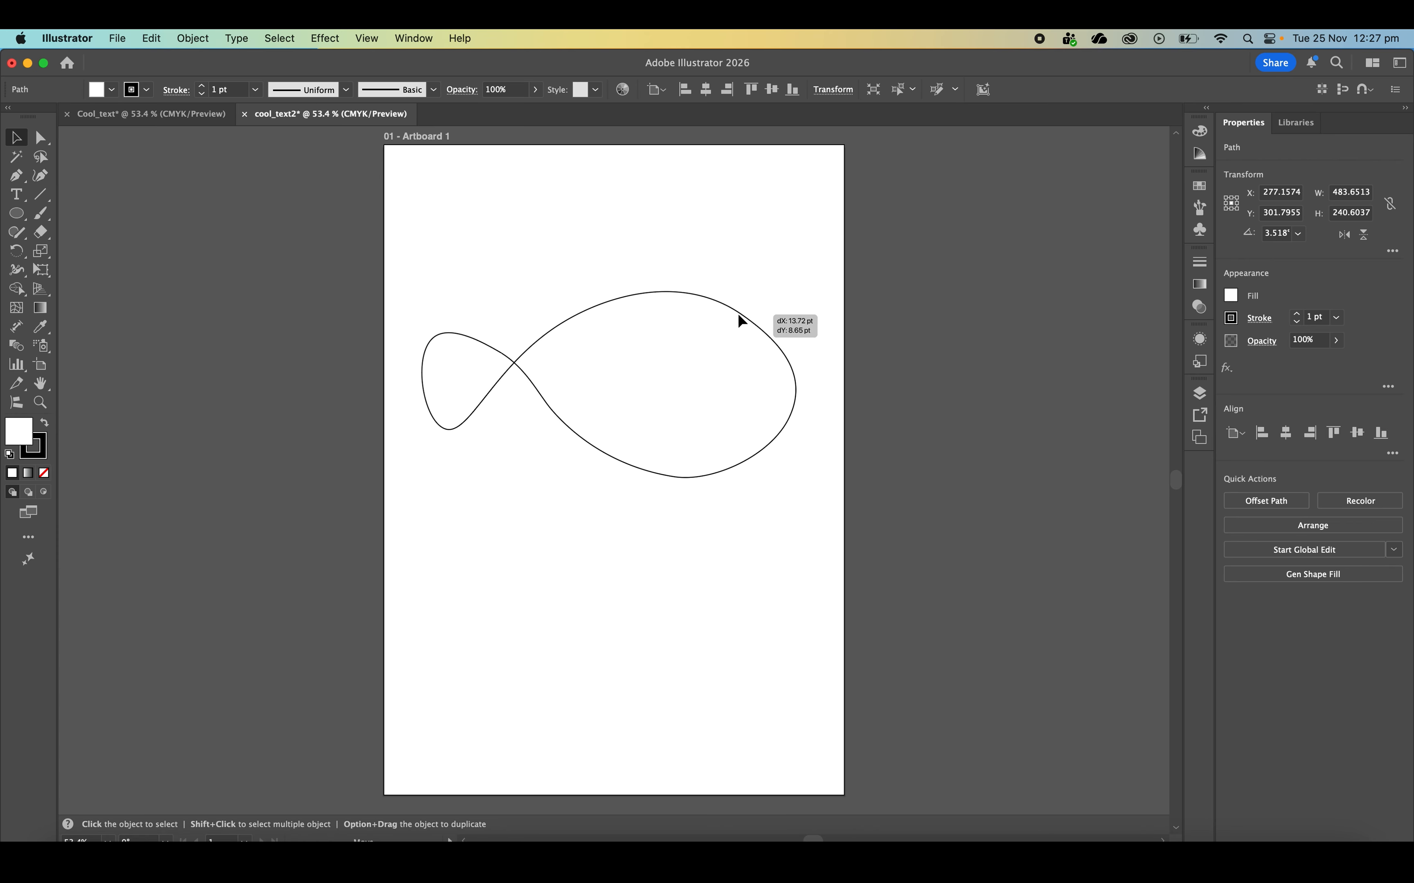
click(655, 220)
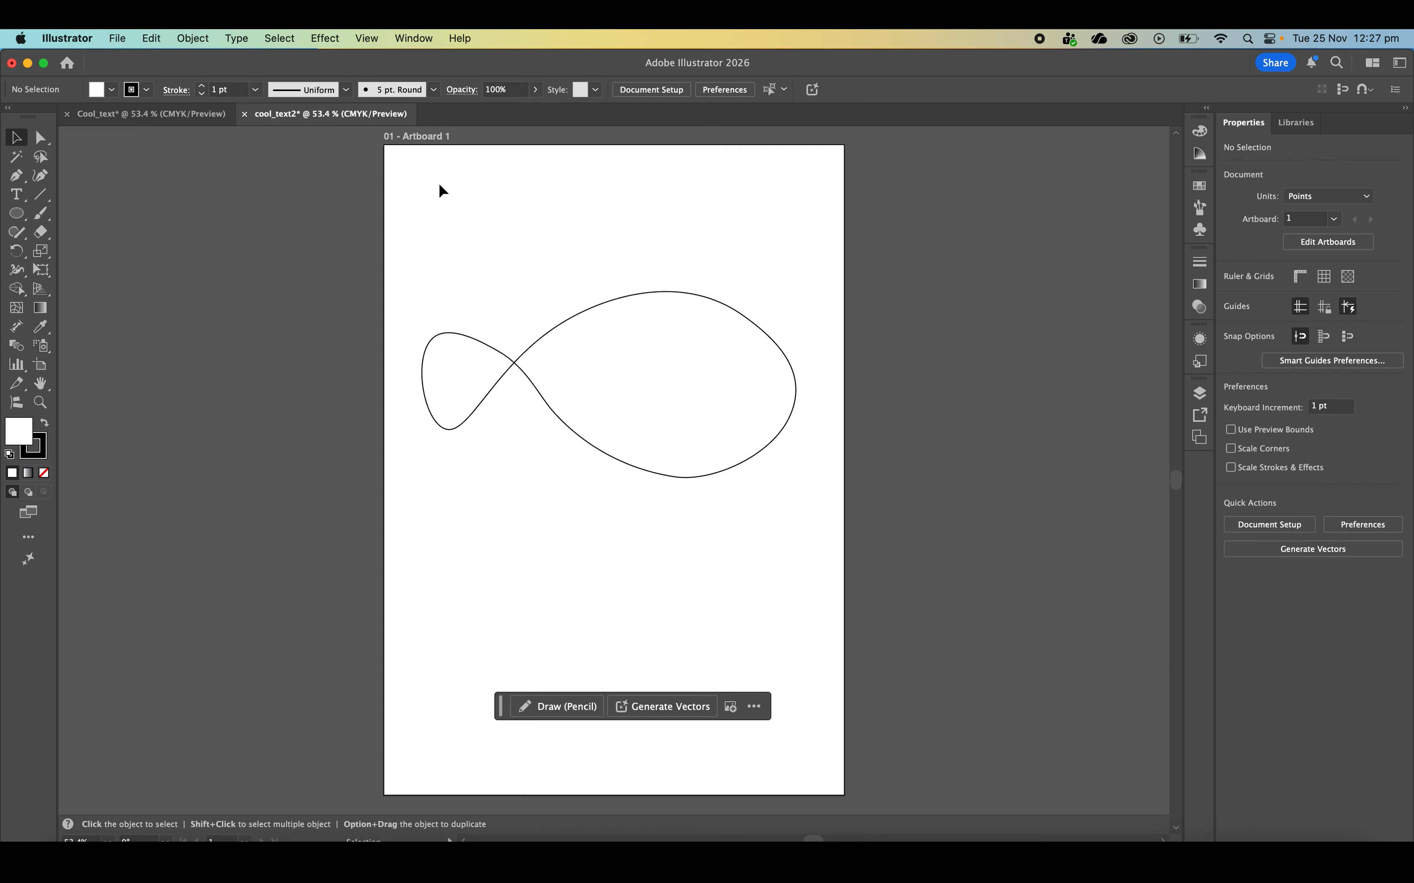
Slice the fish body into four sections with three straight vertical Eraser cuts, undoing and redrawing the two cuts nearest the head
click(42, 232)
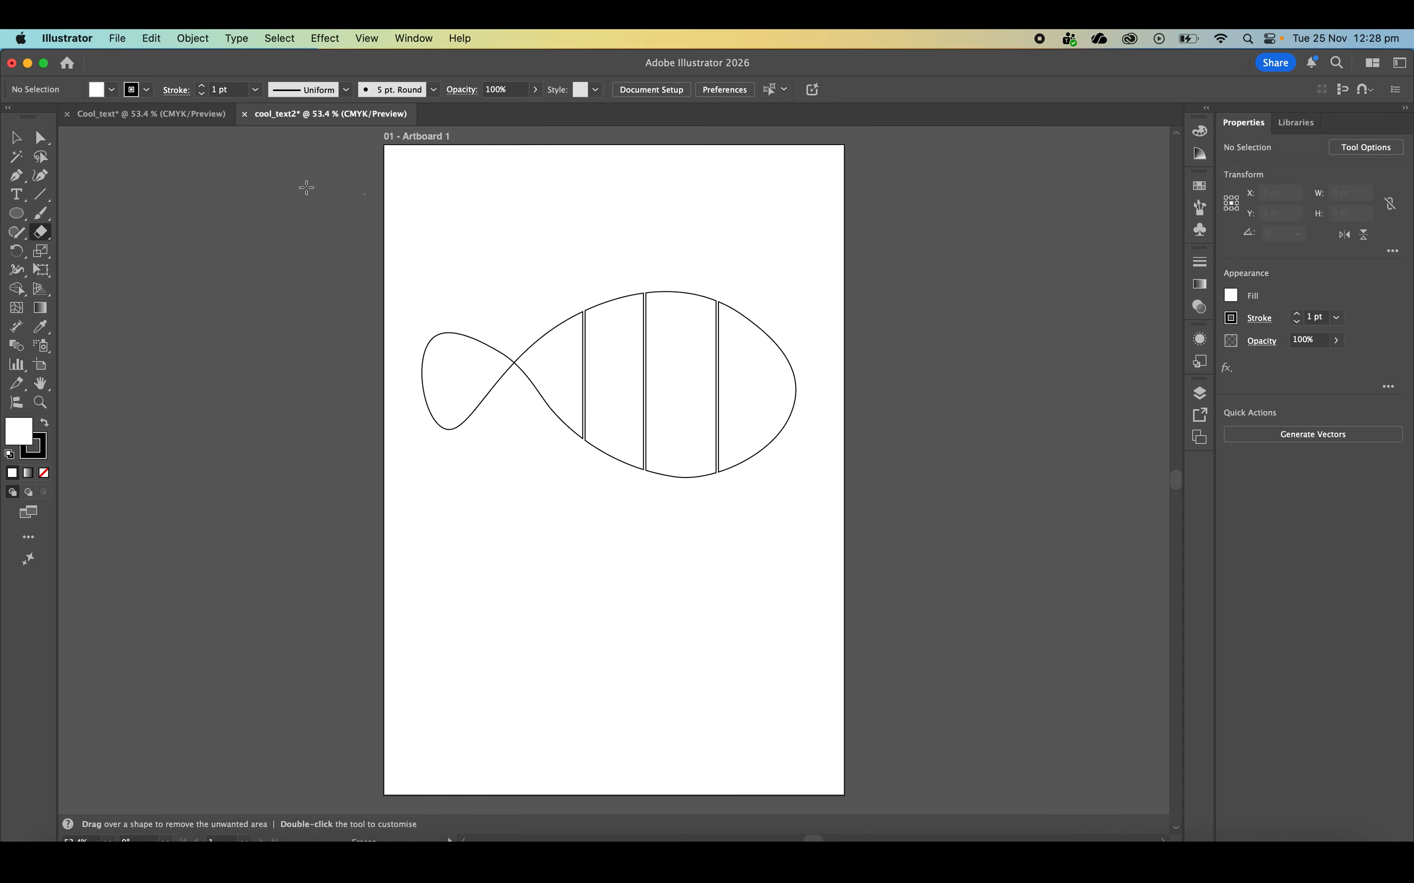
key(super+z)
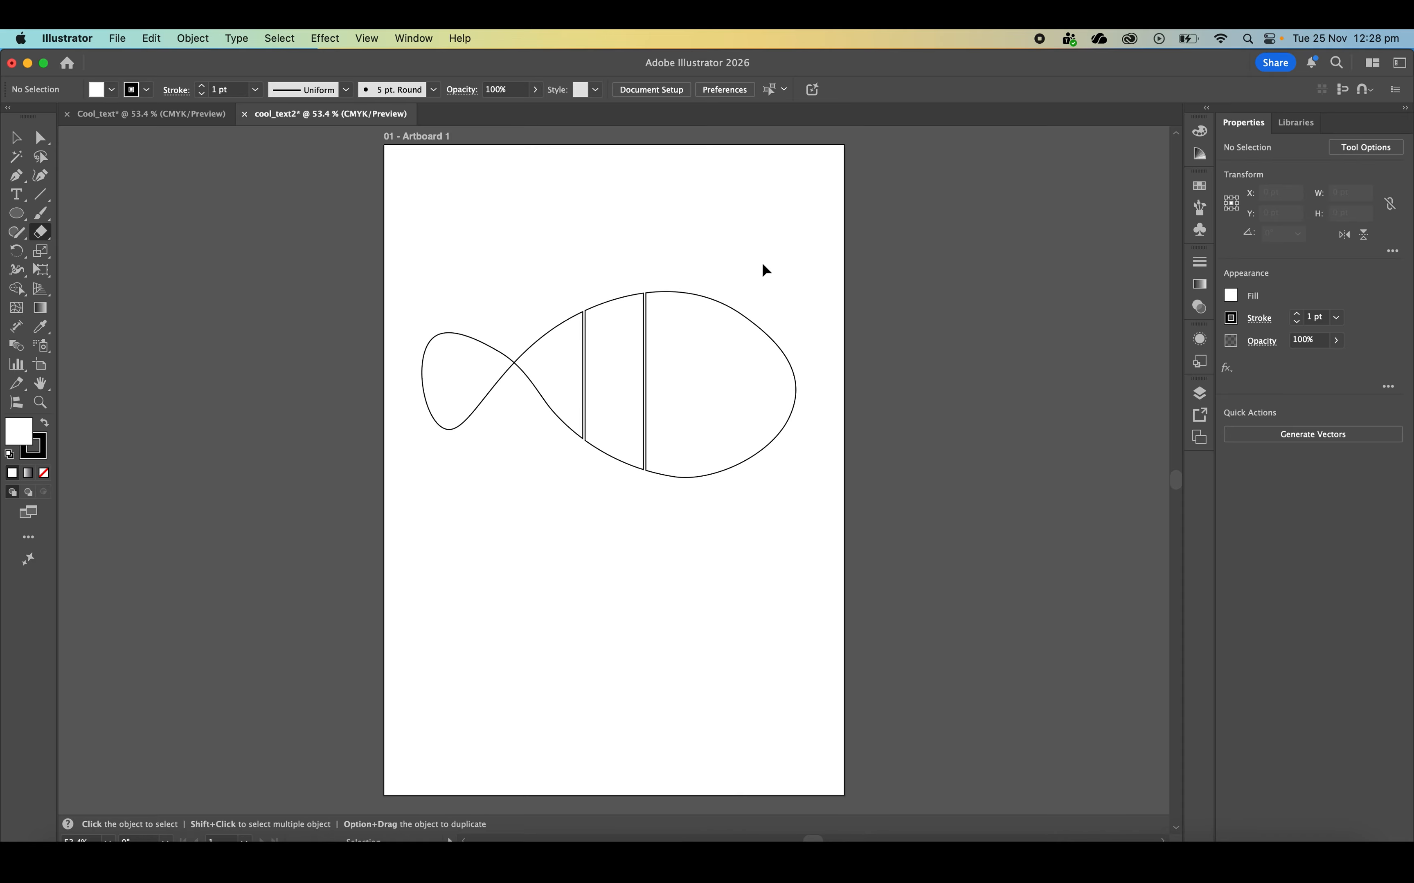
key(super+z)
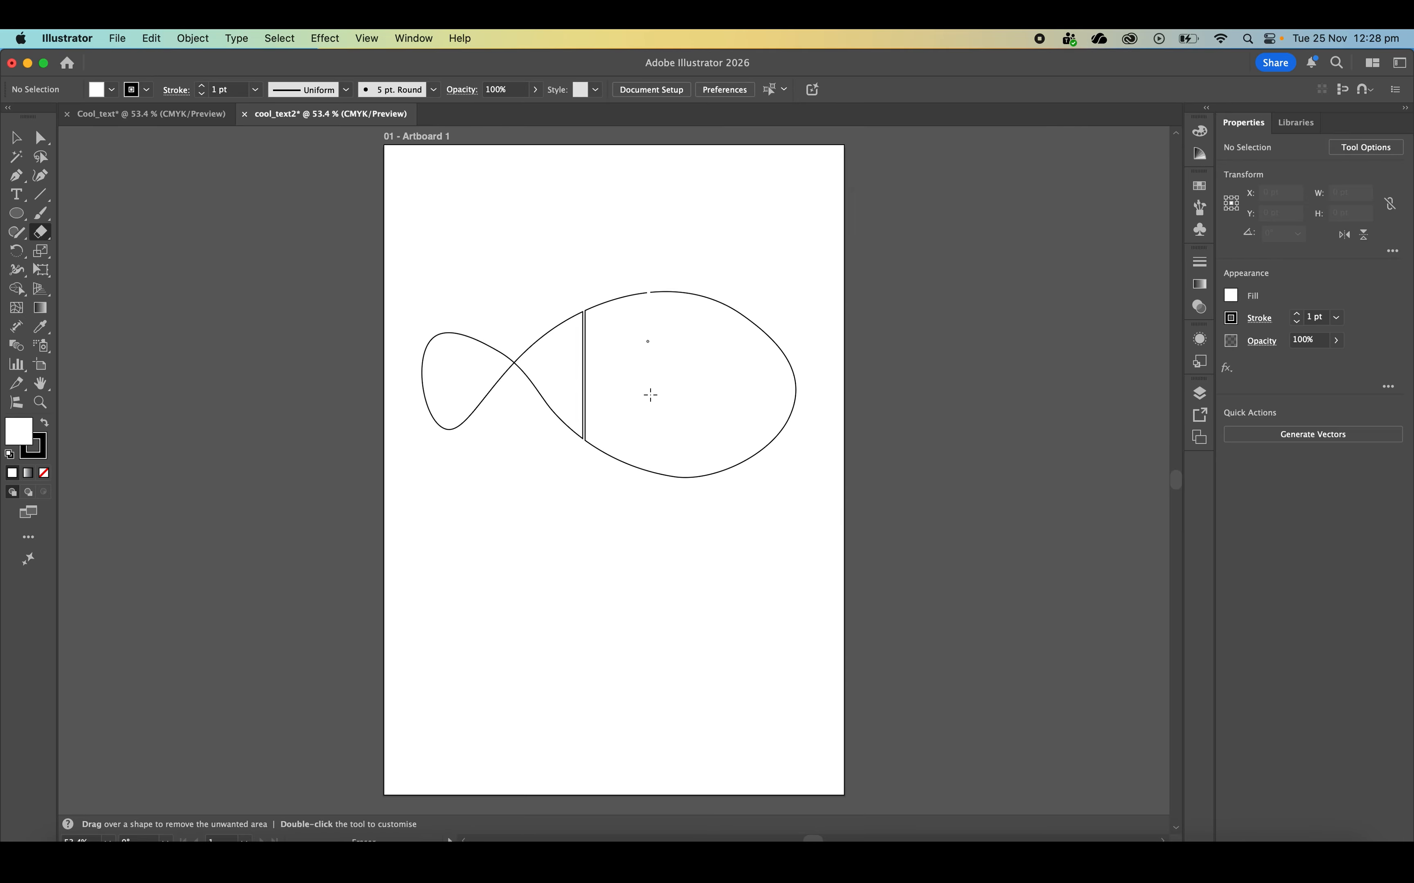
drag(650, 514, 650, 515)
drag(729, 455, 729, 518)
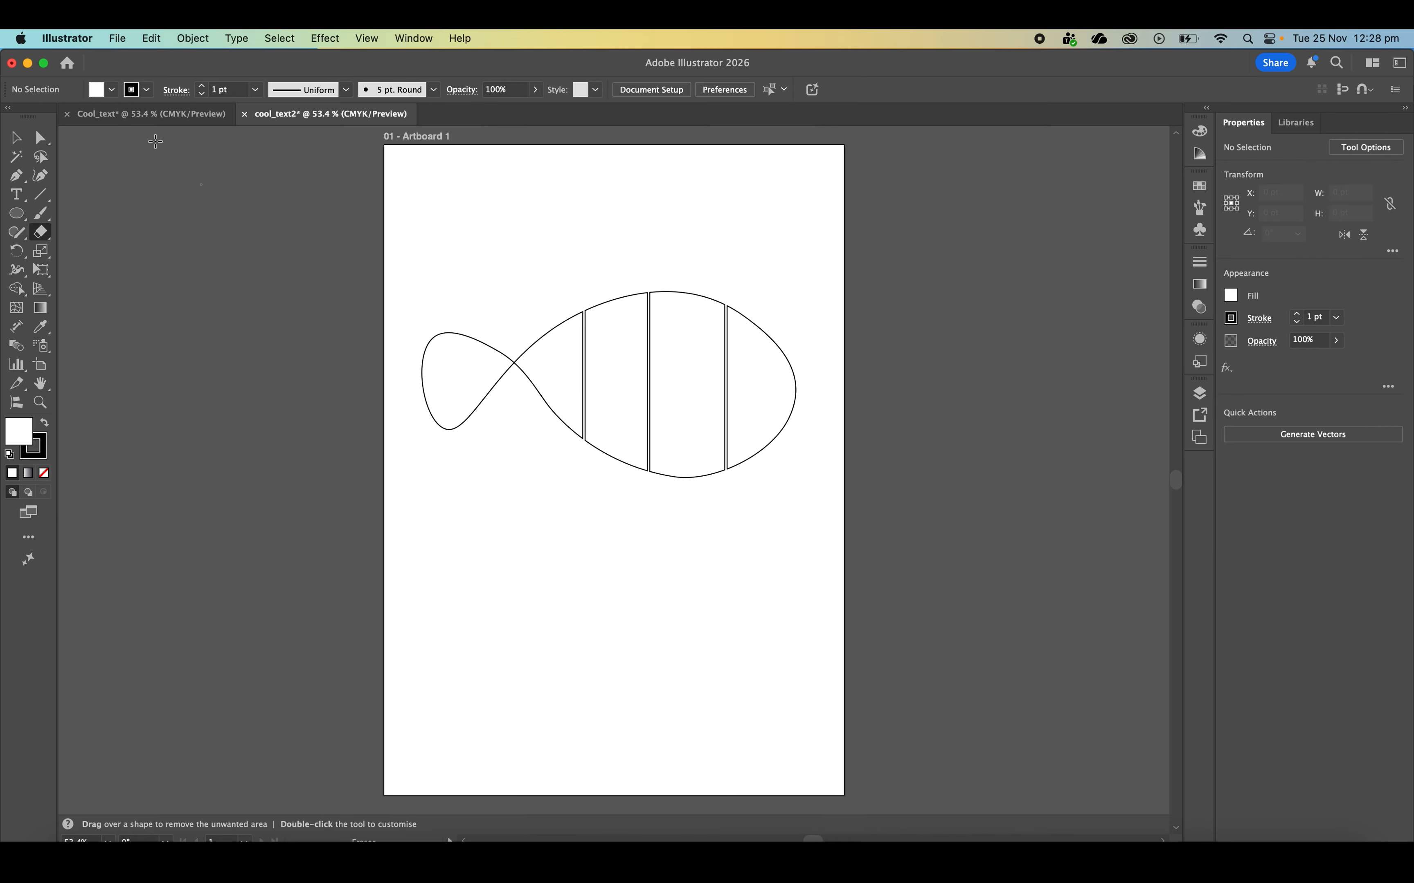
click(16, 137)
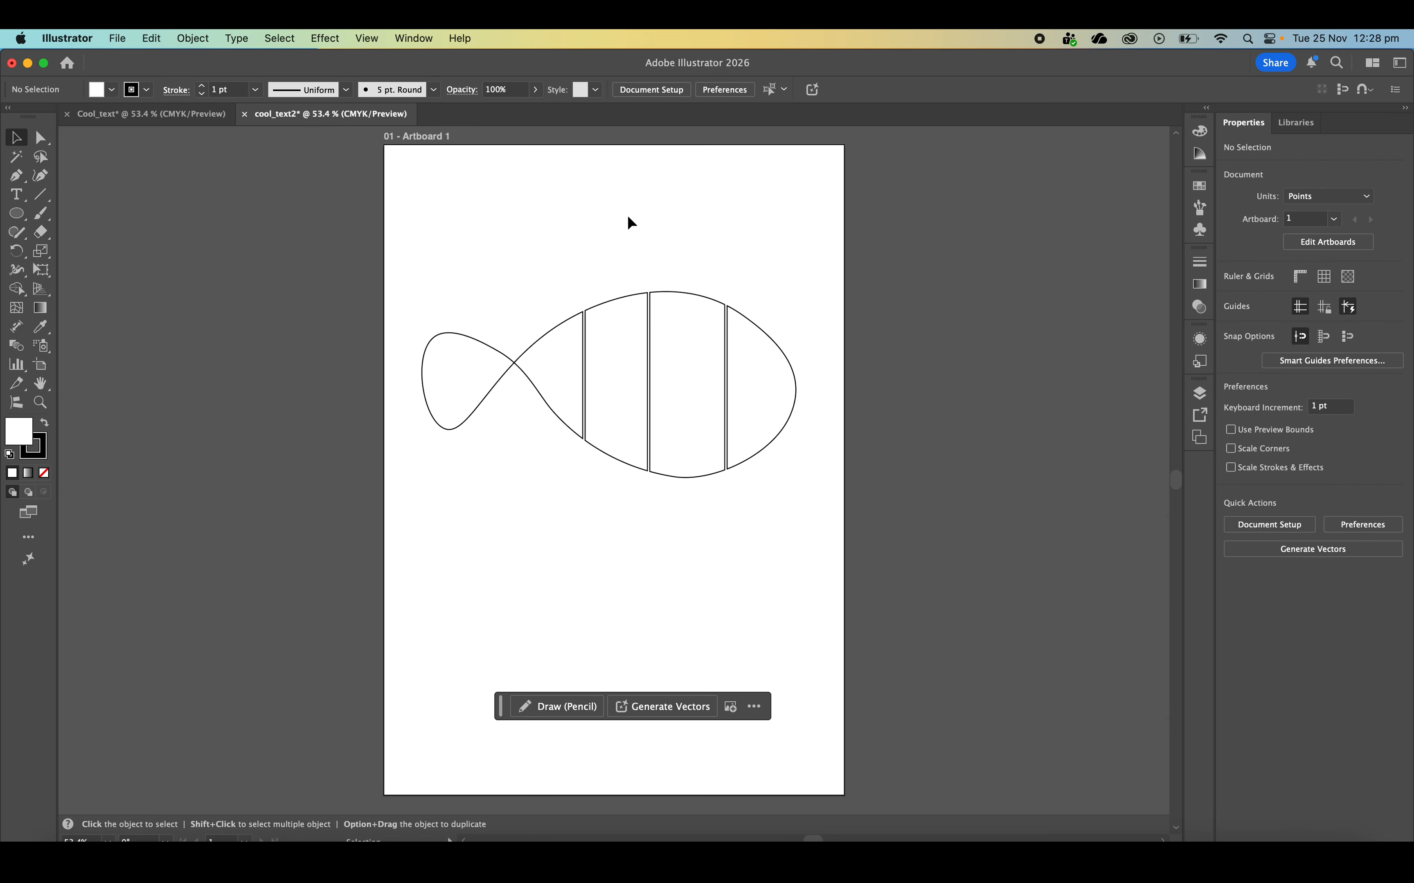
Create a text box about 36 by 78 pt beneath the fish containing the letter F, sized 30 pt
click(15, 195)
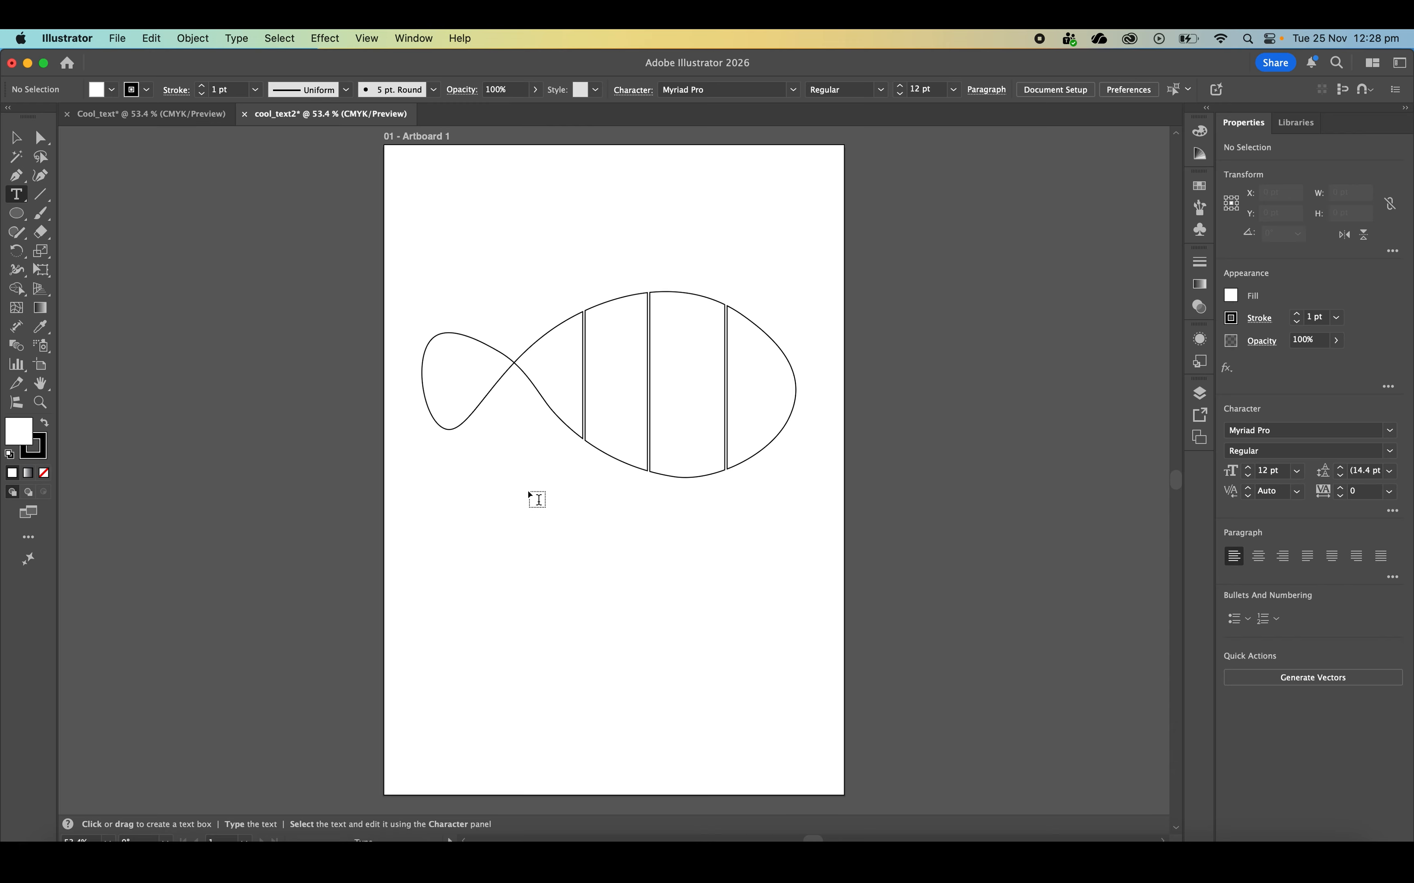
drag(529, 495, 555, 549)
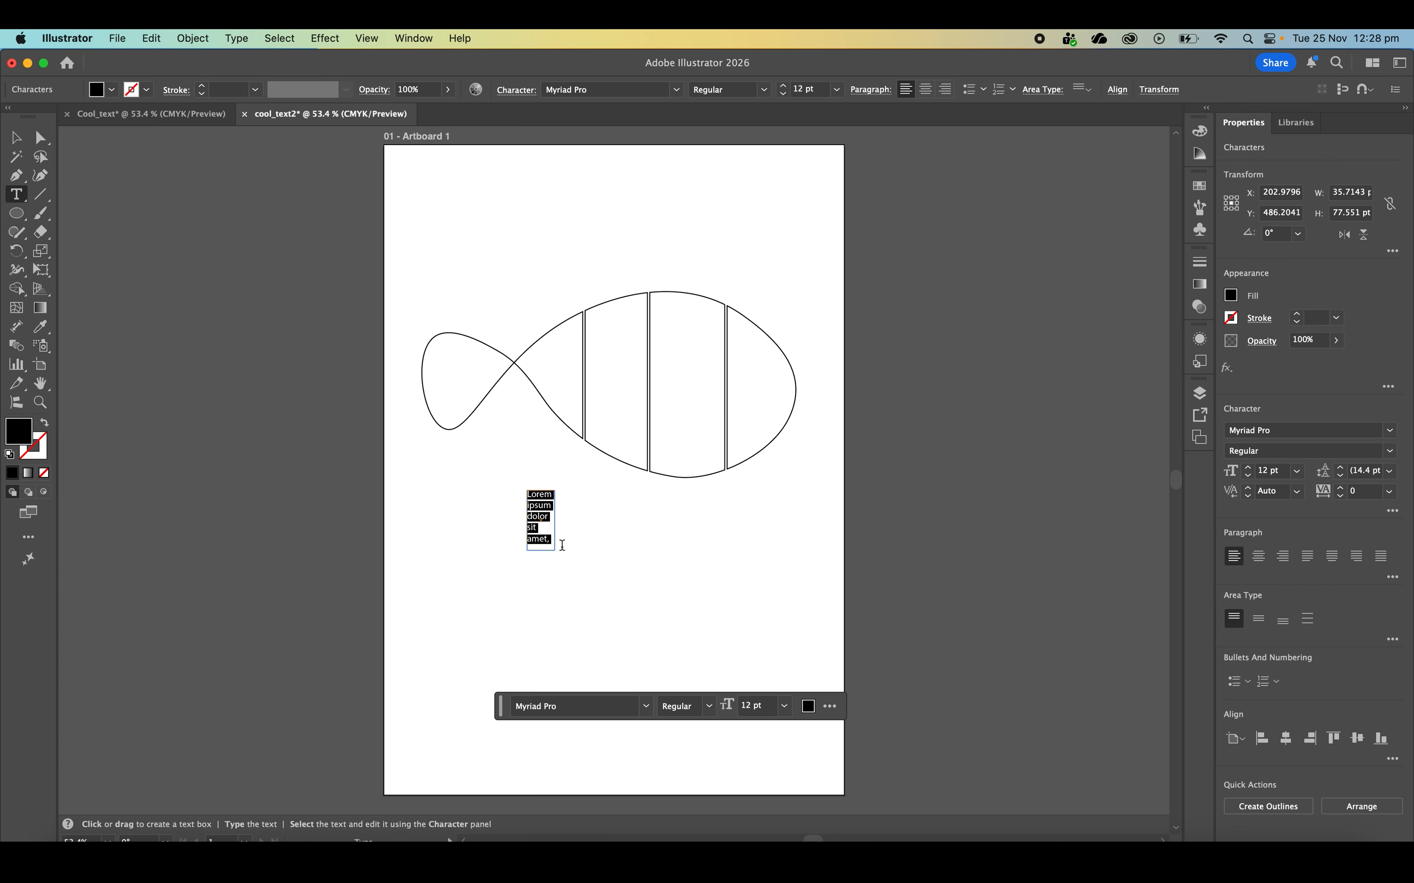
text(F)
key(super+a)
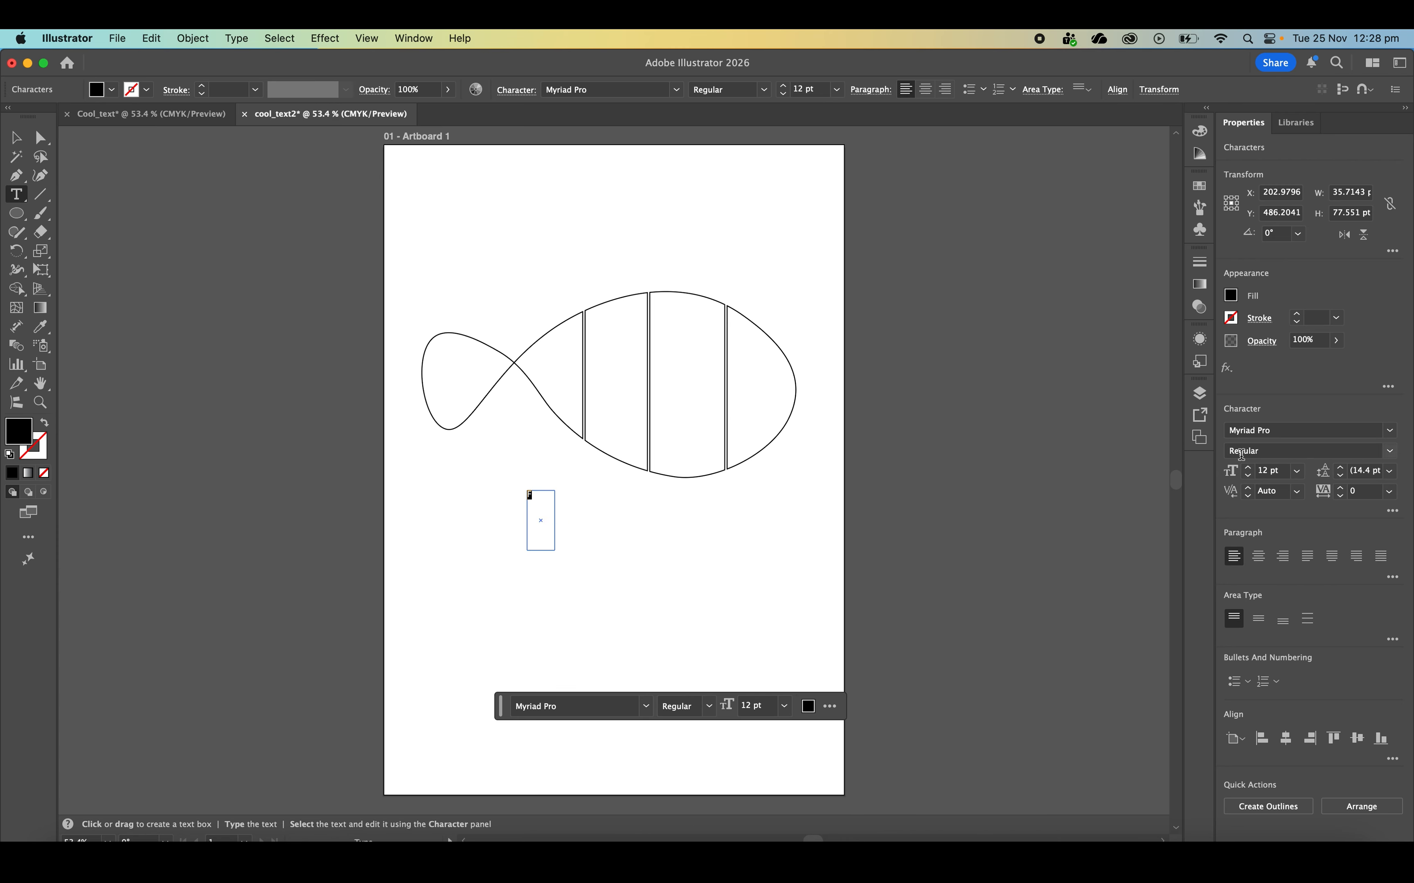
click(1249, 469)
click(1248, 468)
click(1248, 469)
click(1276, 471)
text(30)
key(Return)
Set the letter F in Arial Black with a dark navy blue fill, and deselect it
click(1391, 430)
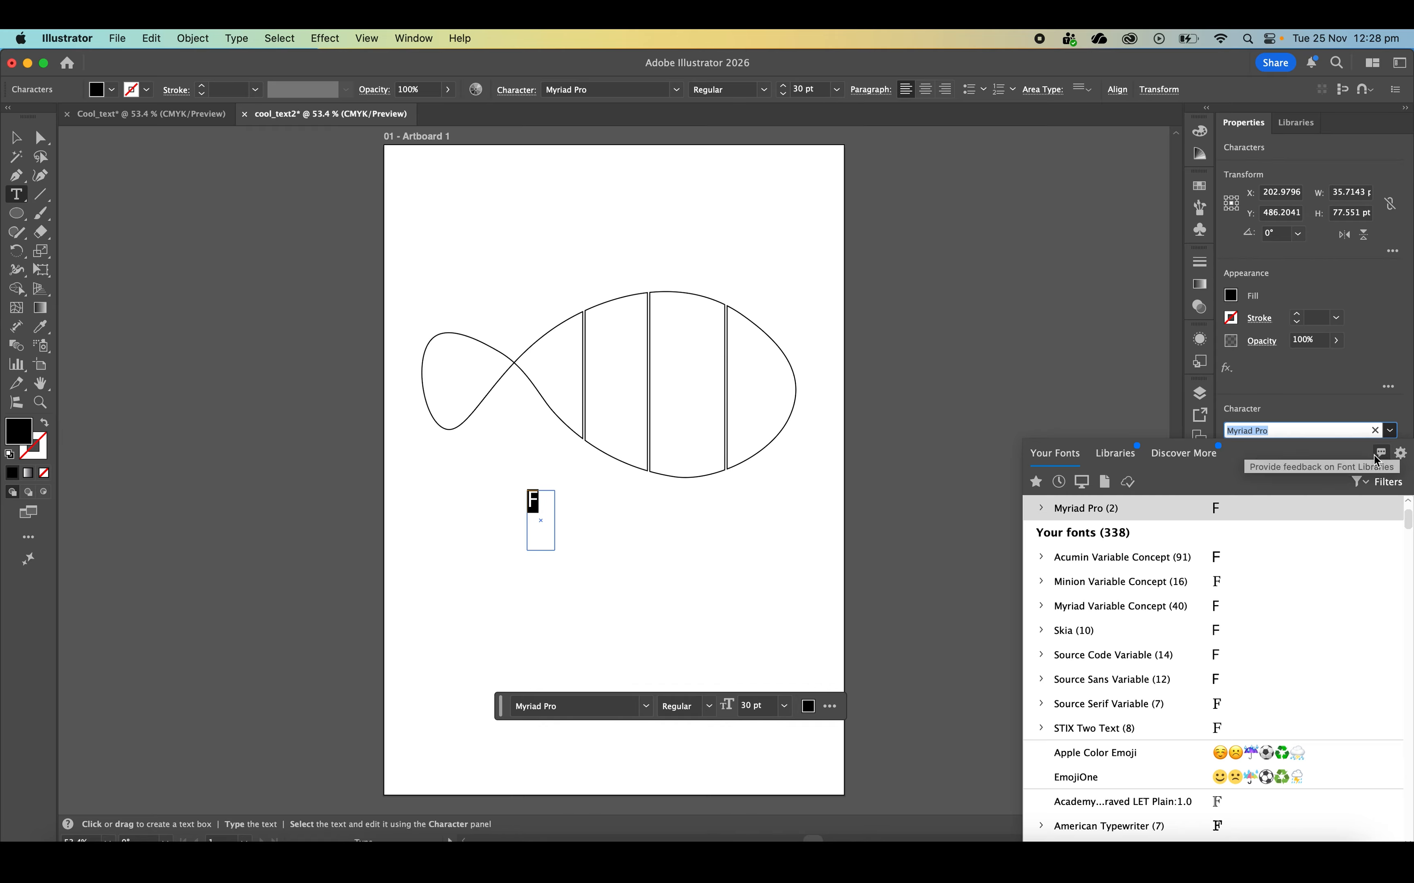
scroll(1191, 567, down, 3)
scroll(1197, 564, up, 5)
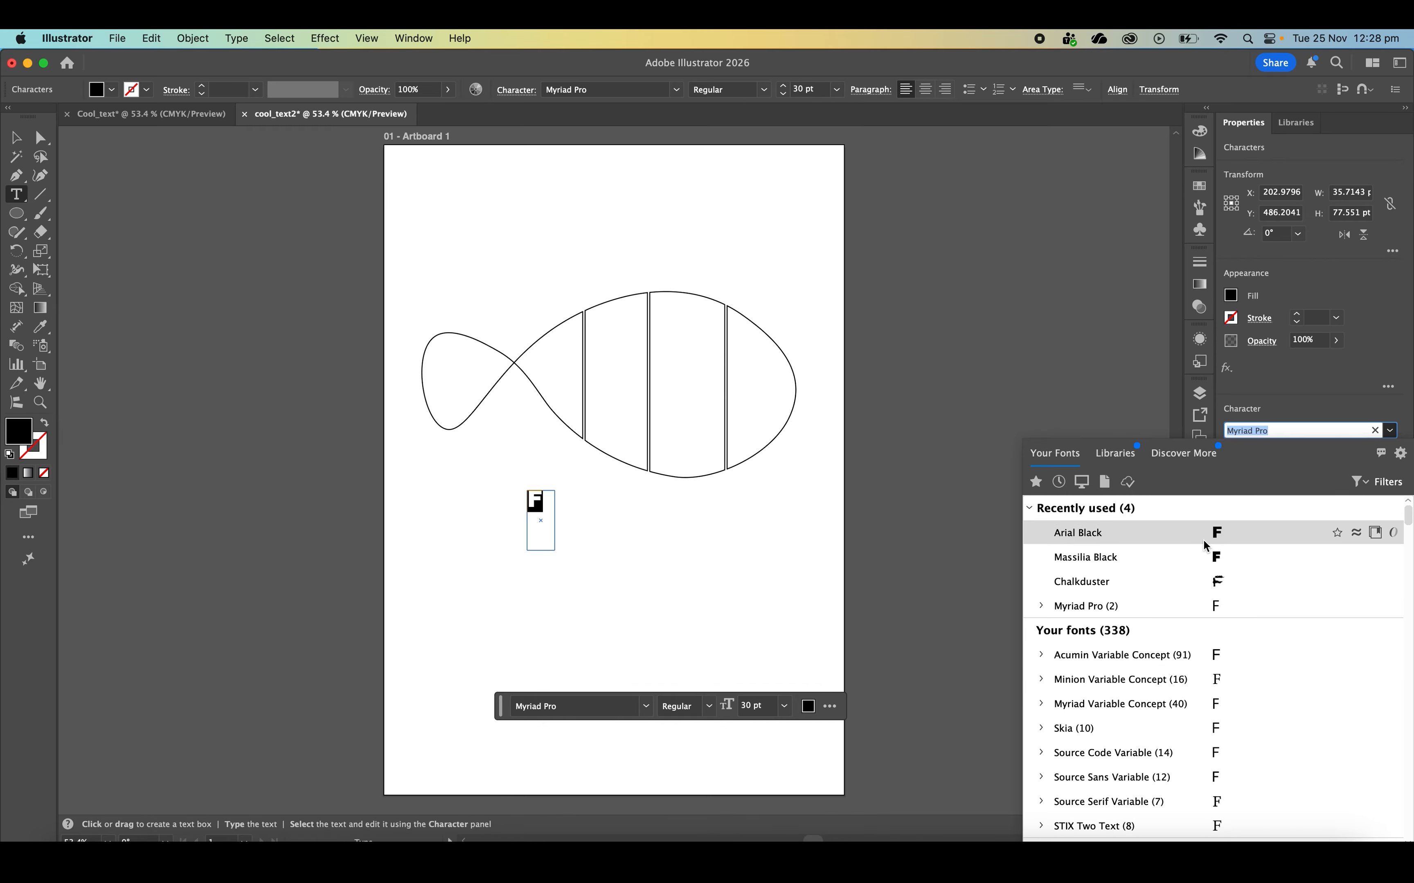
click(1207, 540)
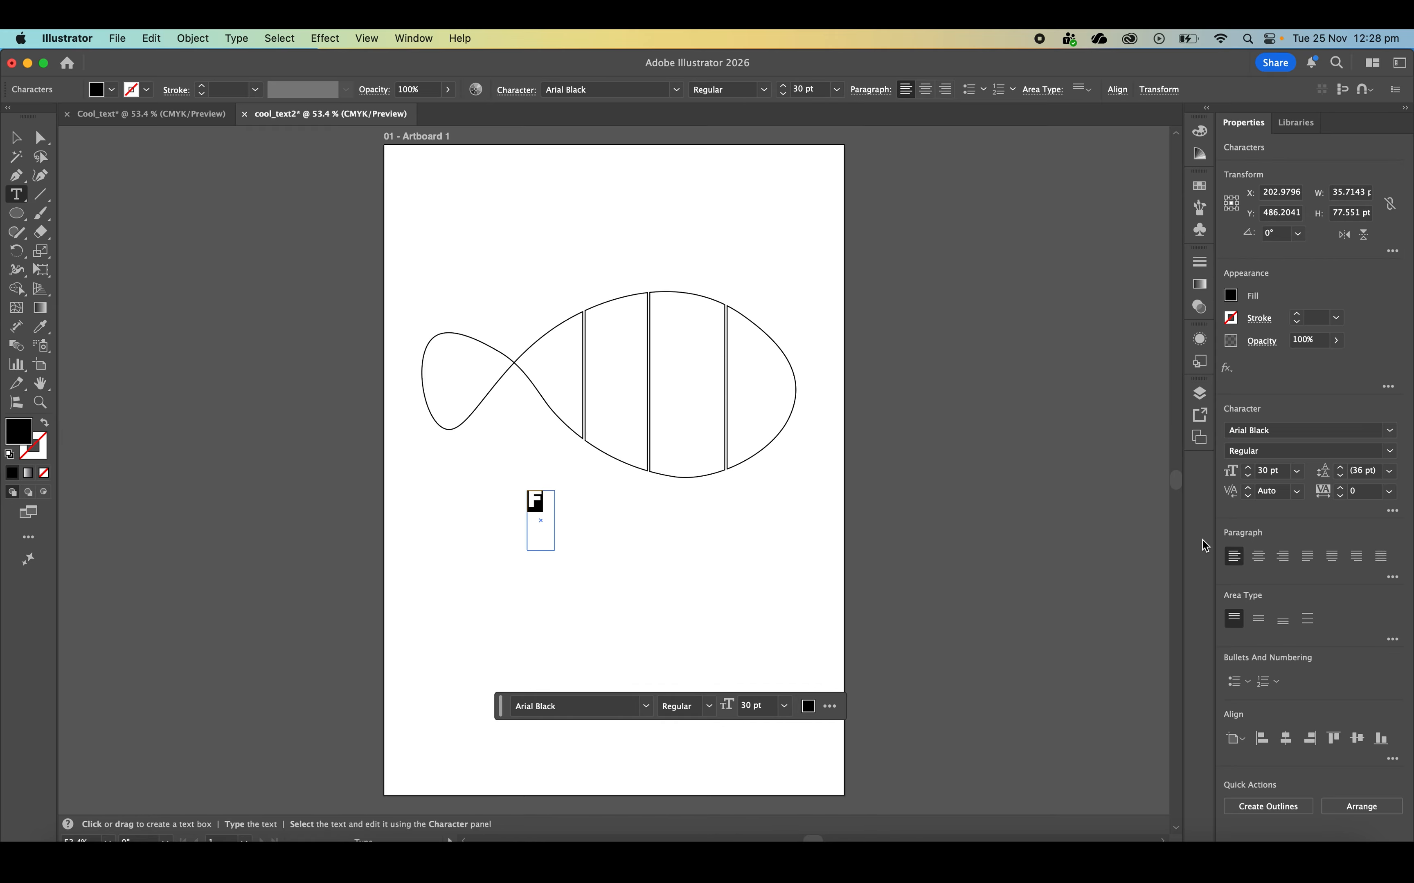
click(1231, 296)
click(1060, 368)
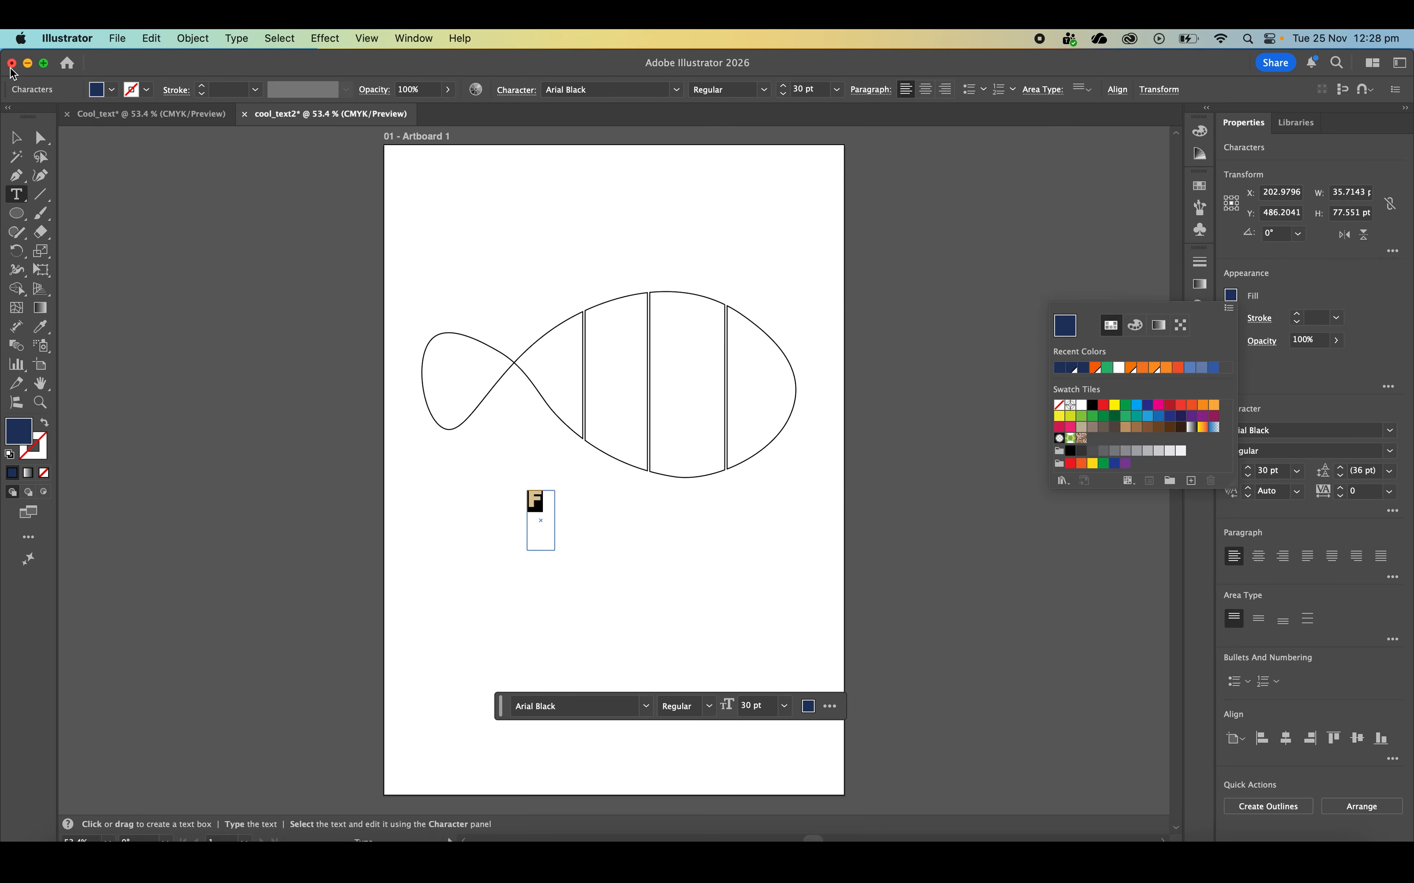
click(17, 138)
click(18, 139)
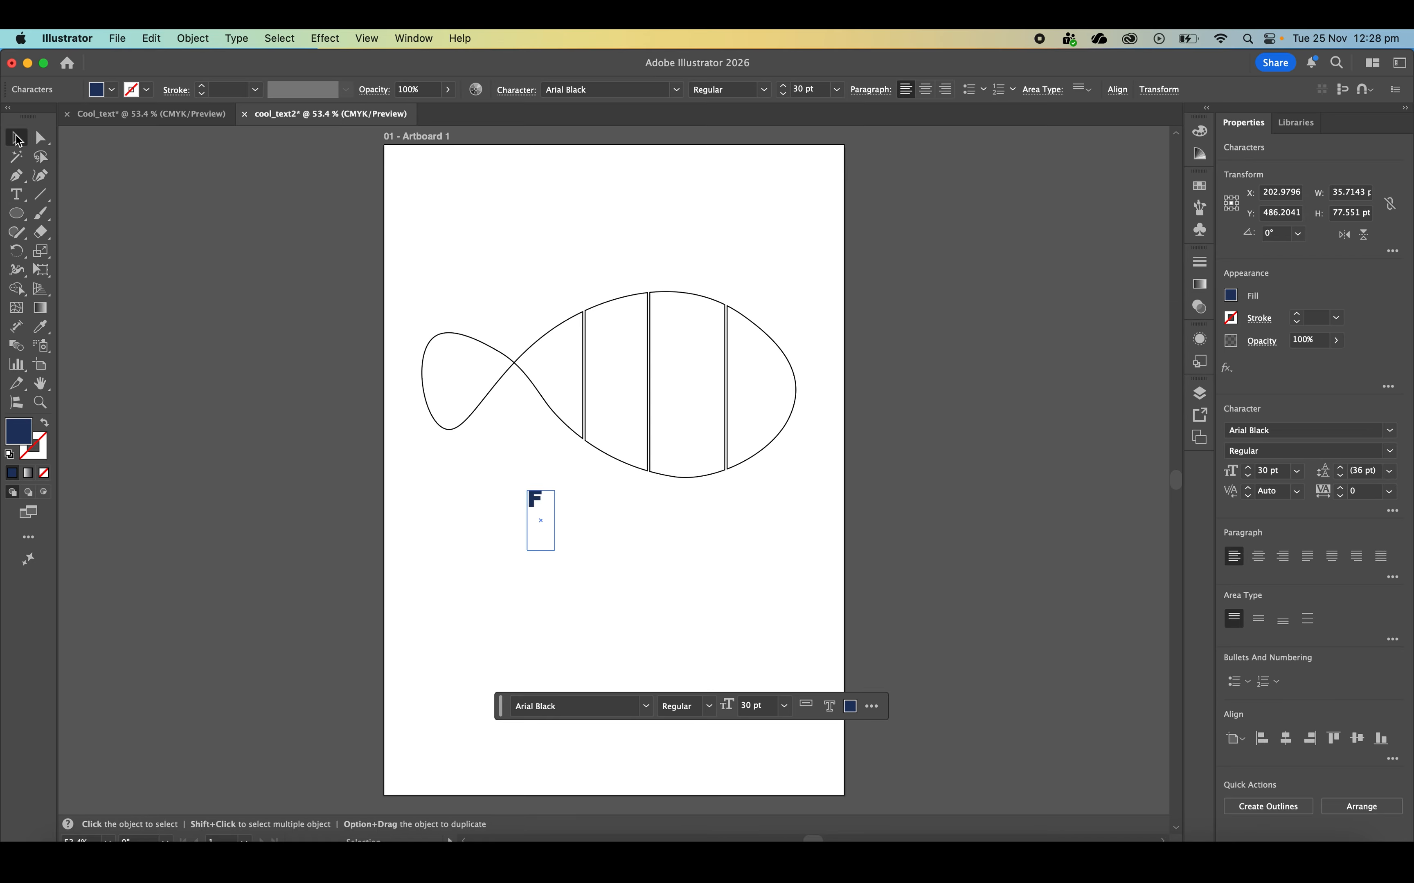
click(565, 180)
Duplicate the F text box toward the lower right and change the copy's letter to a lowercase i
click(536, 494)
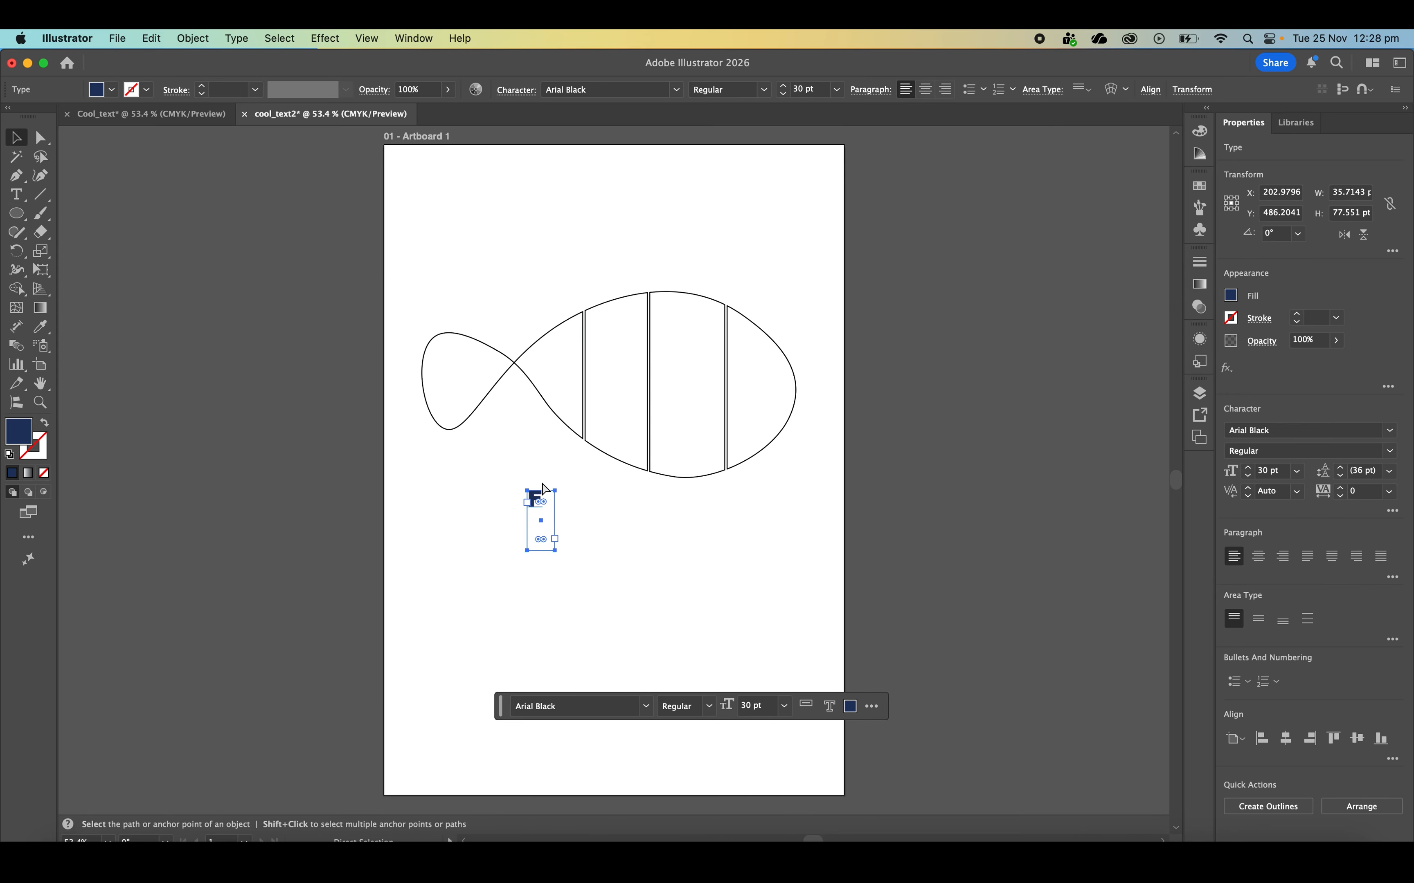
drag(546, 488, 605, 543)
double_click(606, 528)
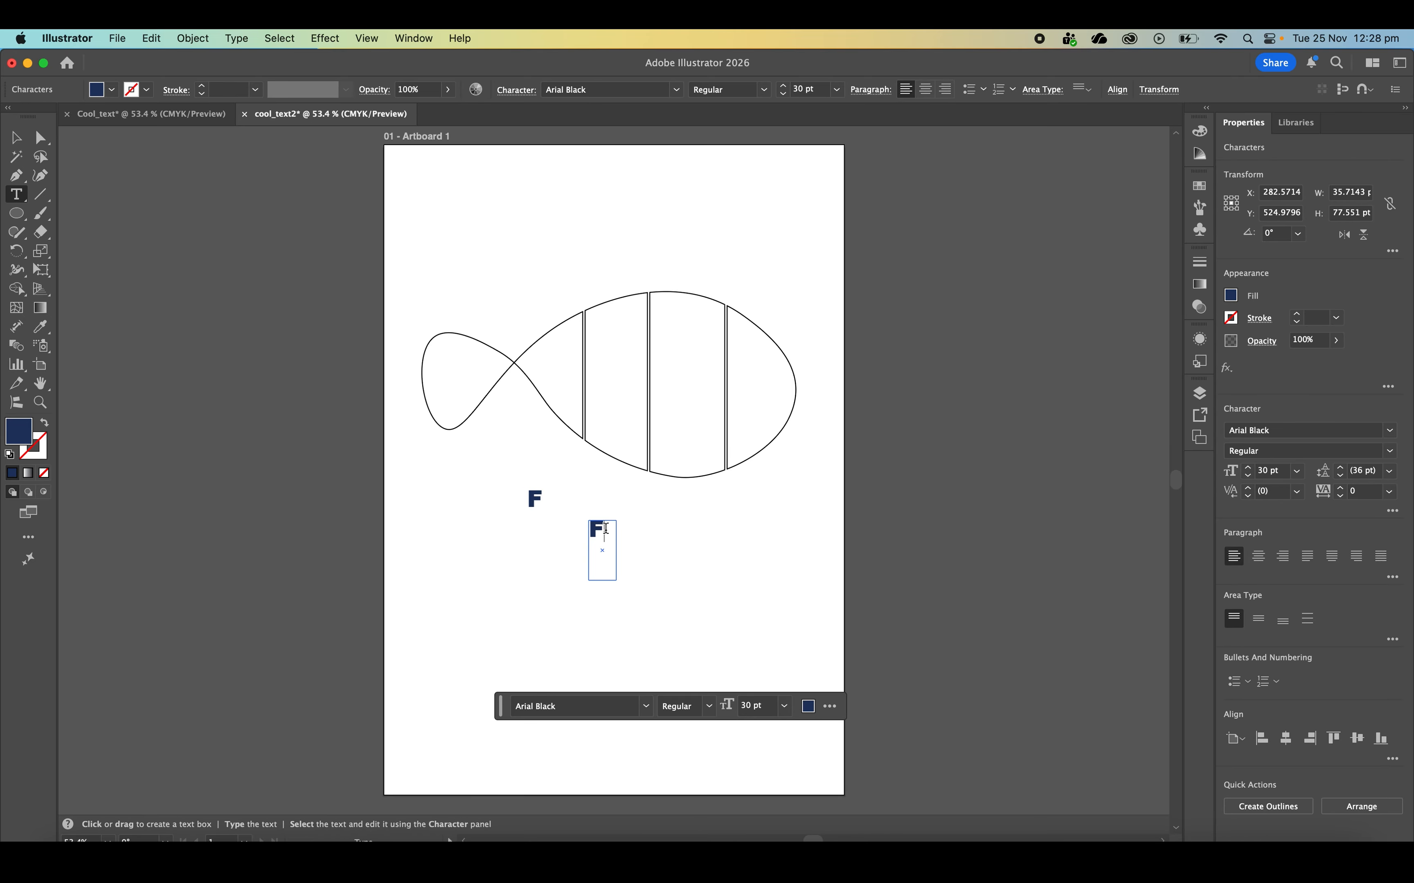
key(BackSpace)
text(i)
key(Escape)
Duplicate the i text box beneath the fish's third body section, change its letter to a lowercase s, and deselect it
drag(596, 532, 690, 546)
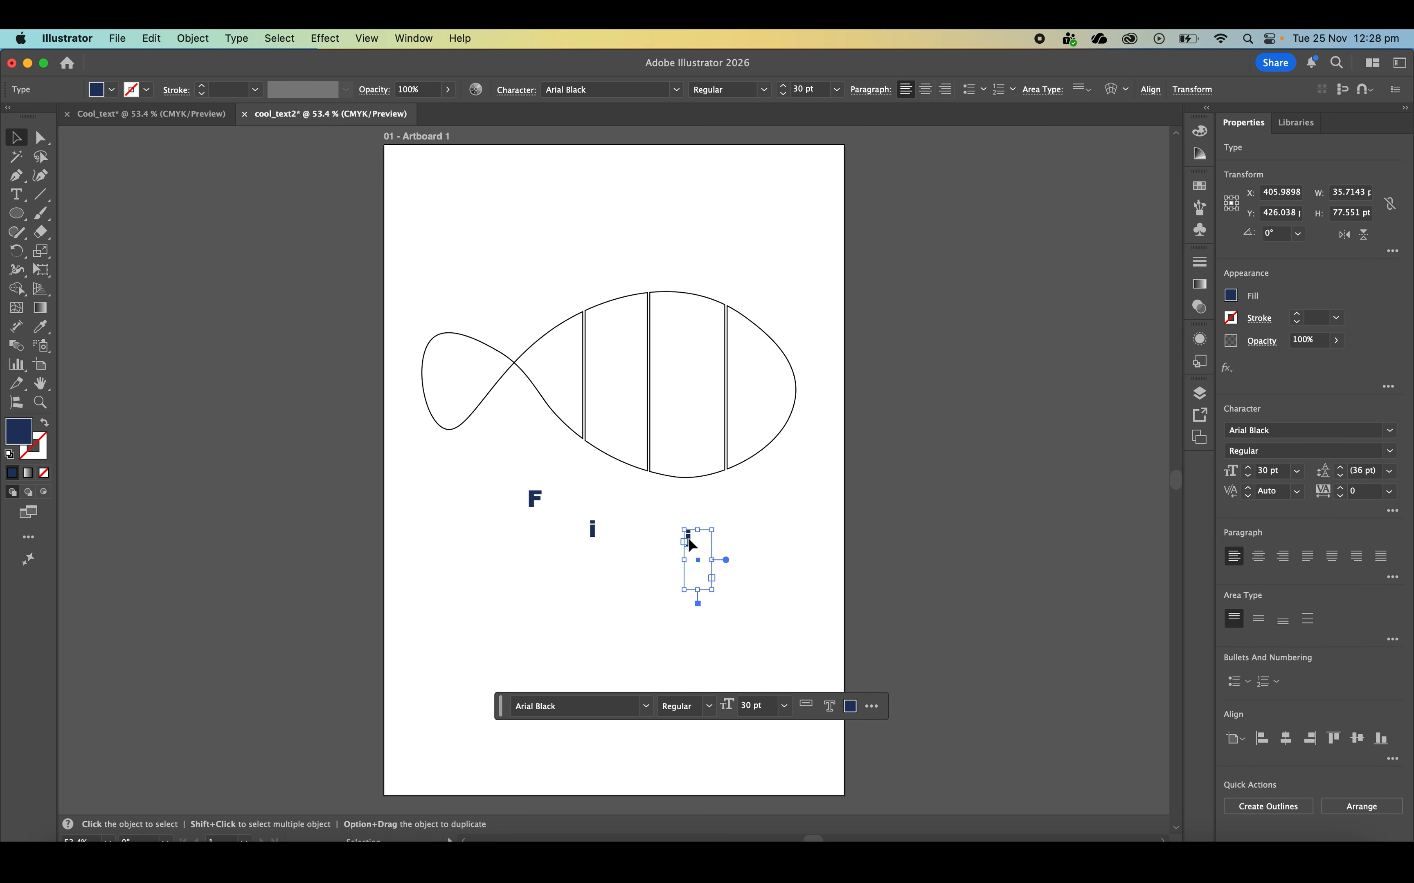
double_click(688, 538)
text(s)
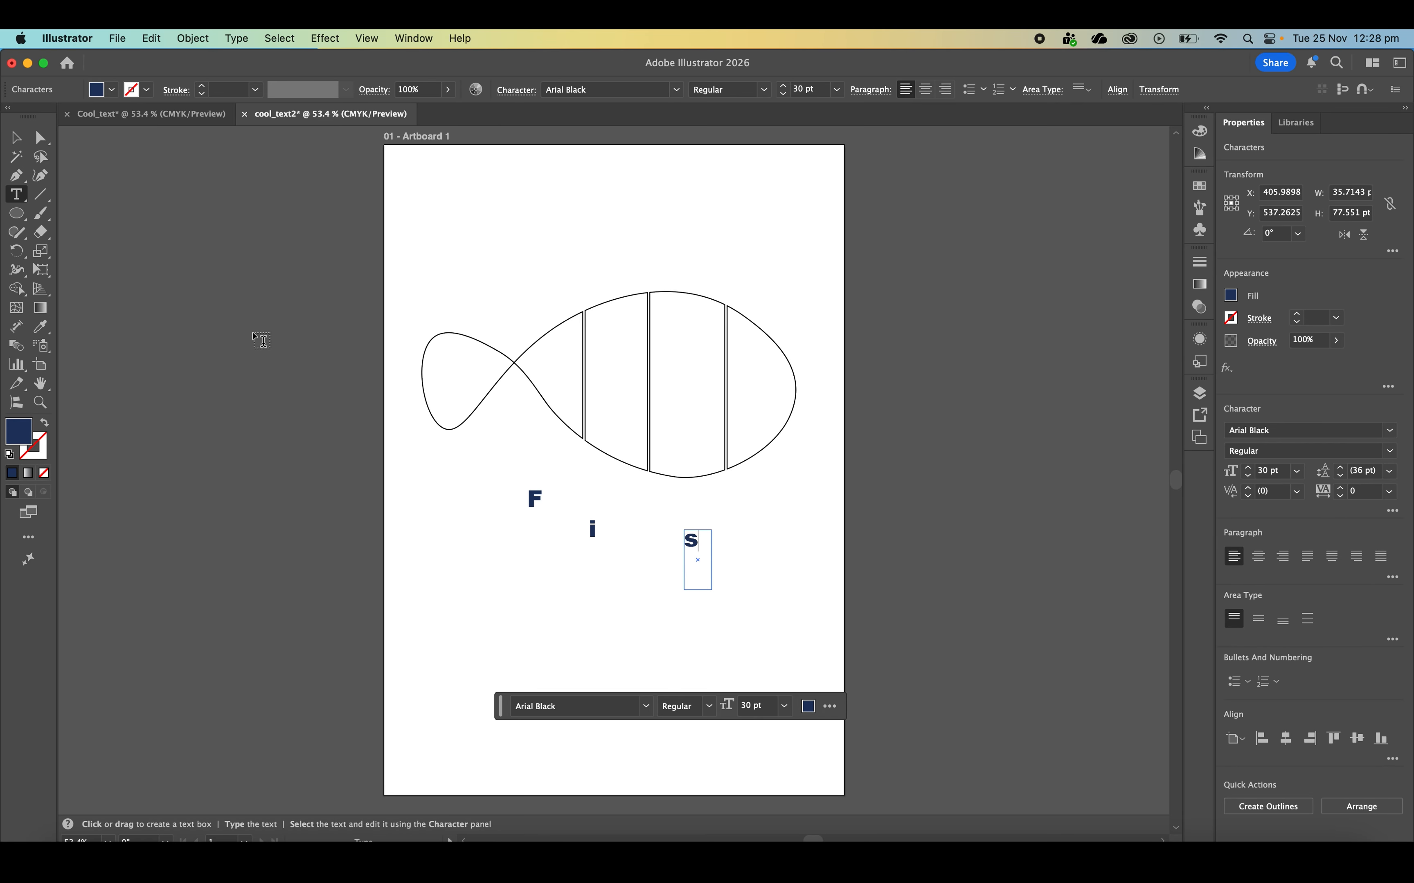
click(17, 138)
click(746, 487)
Copy and paste the s text box, place the copy below the head section, and change its letter to a lowercase h
click(692, 541)
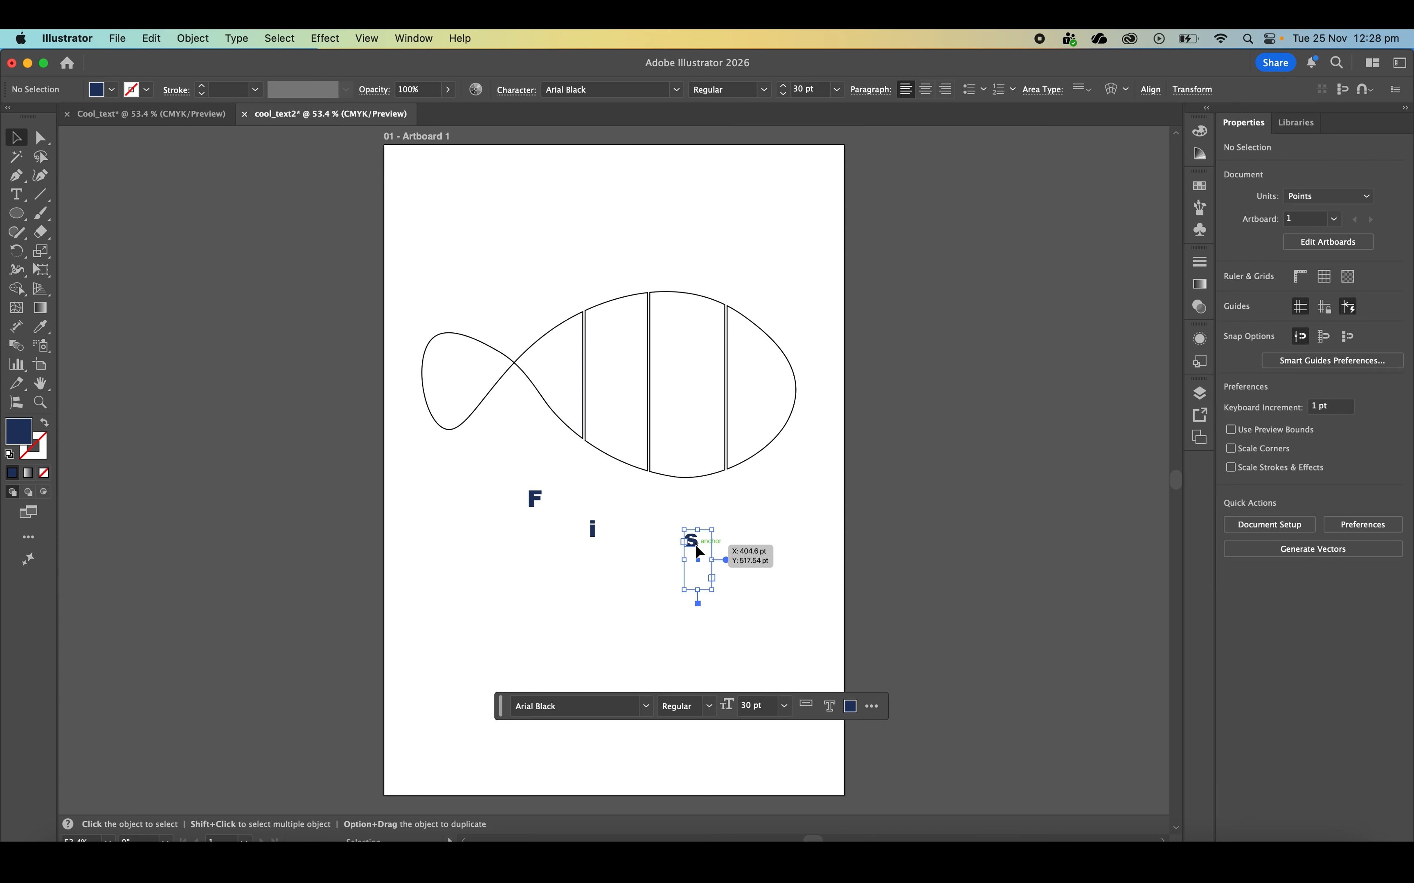
key(super+c)
key(super+v)
drag(611, 459, 761, 533)
double_click(764, 532)
text(H)
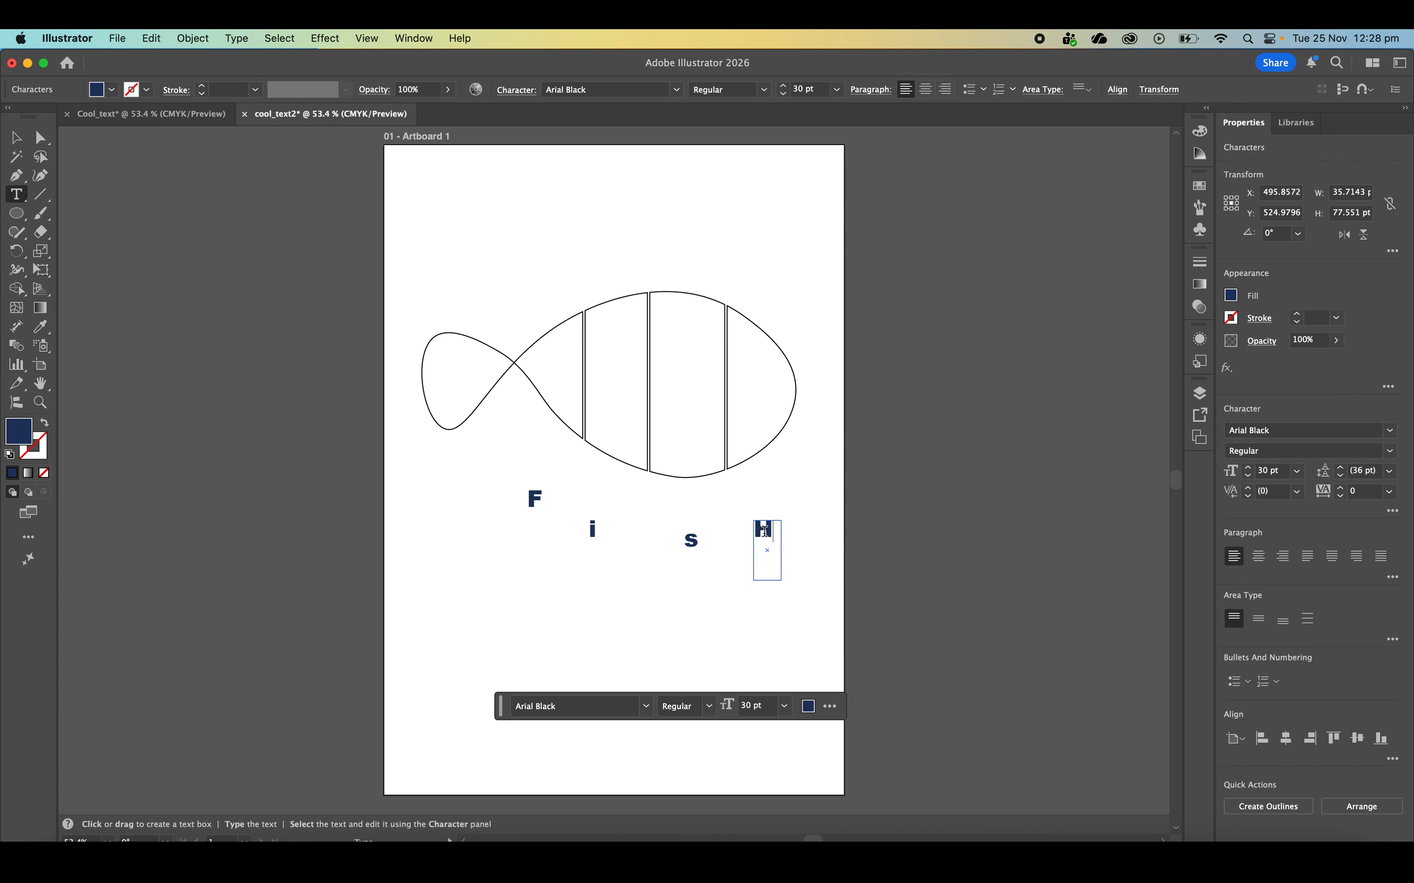
key(BackSpace)
text(h)
click(16, 137)
click(379, 214)
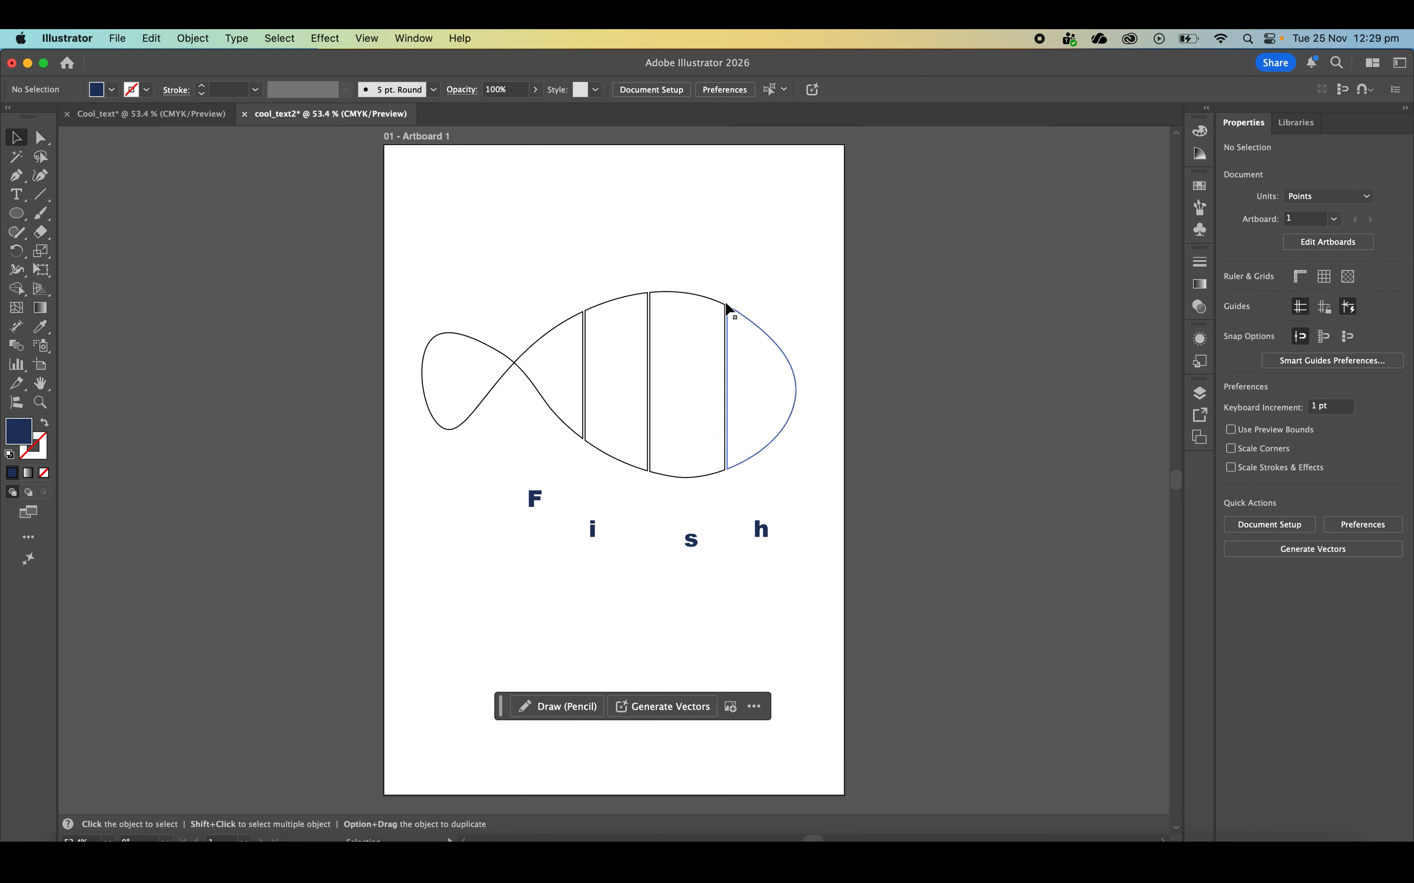
Reorder the contents of Layer 1 so all the fish paths are stacked above the four letters
click(1200, 392)
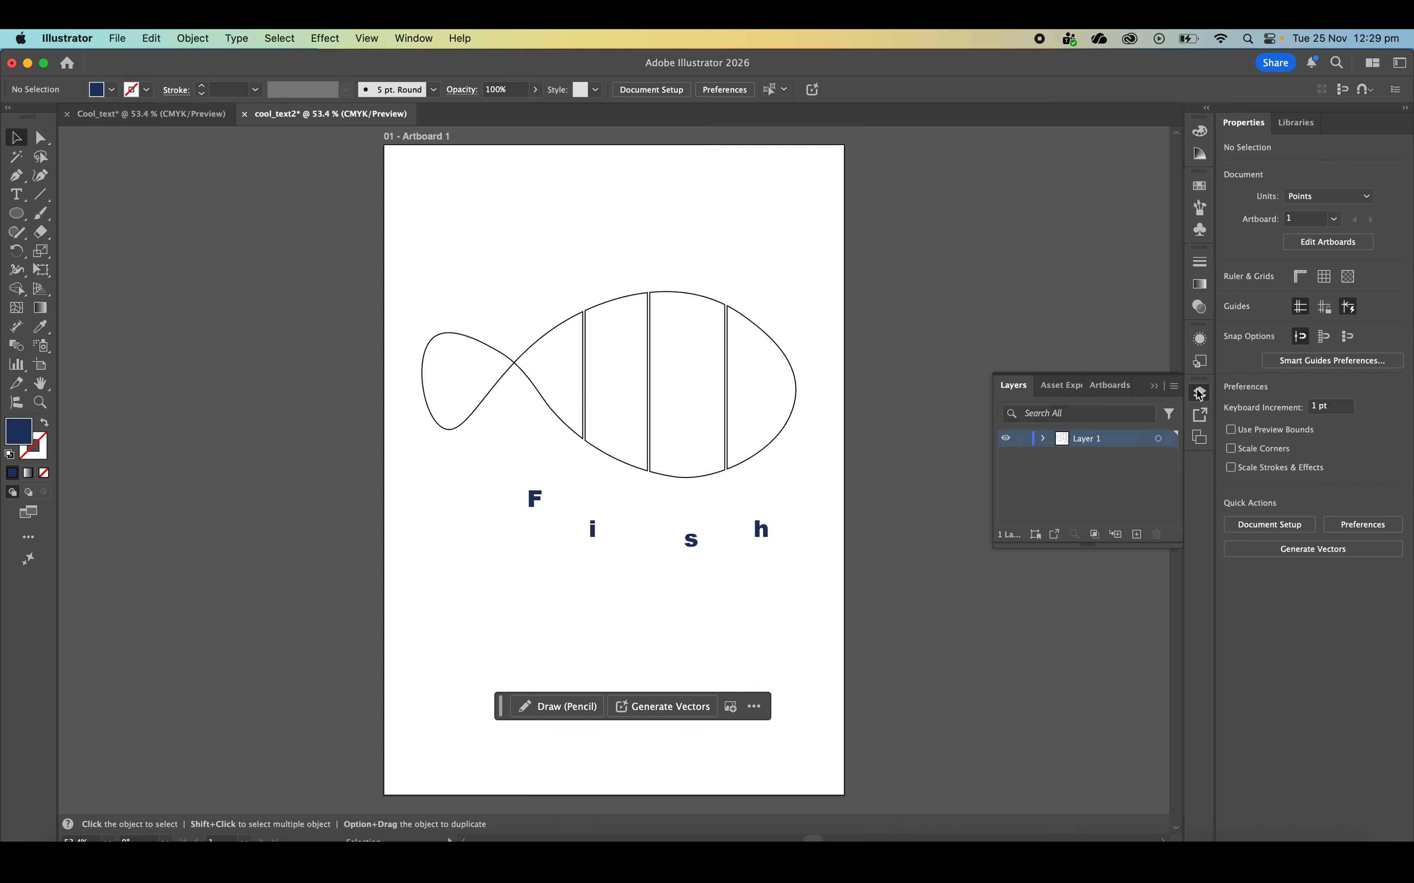
click(1045, 439)
scroll(1108, 469, down, 4)
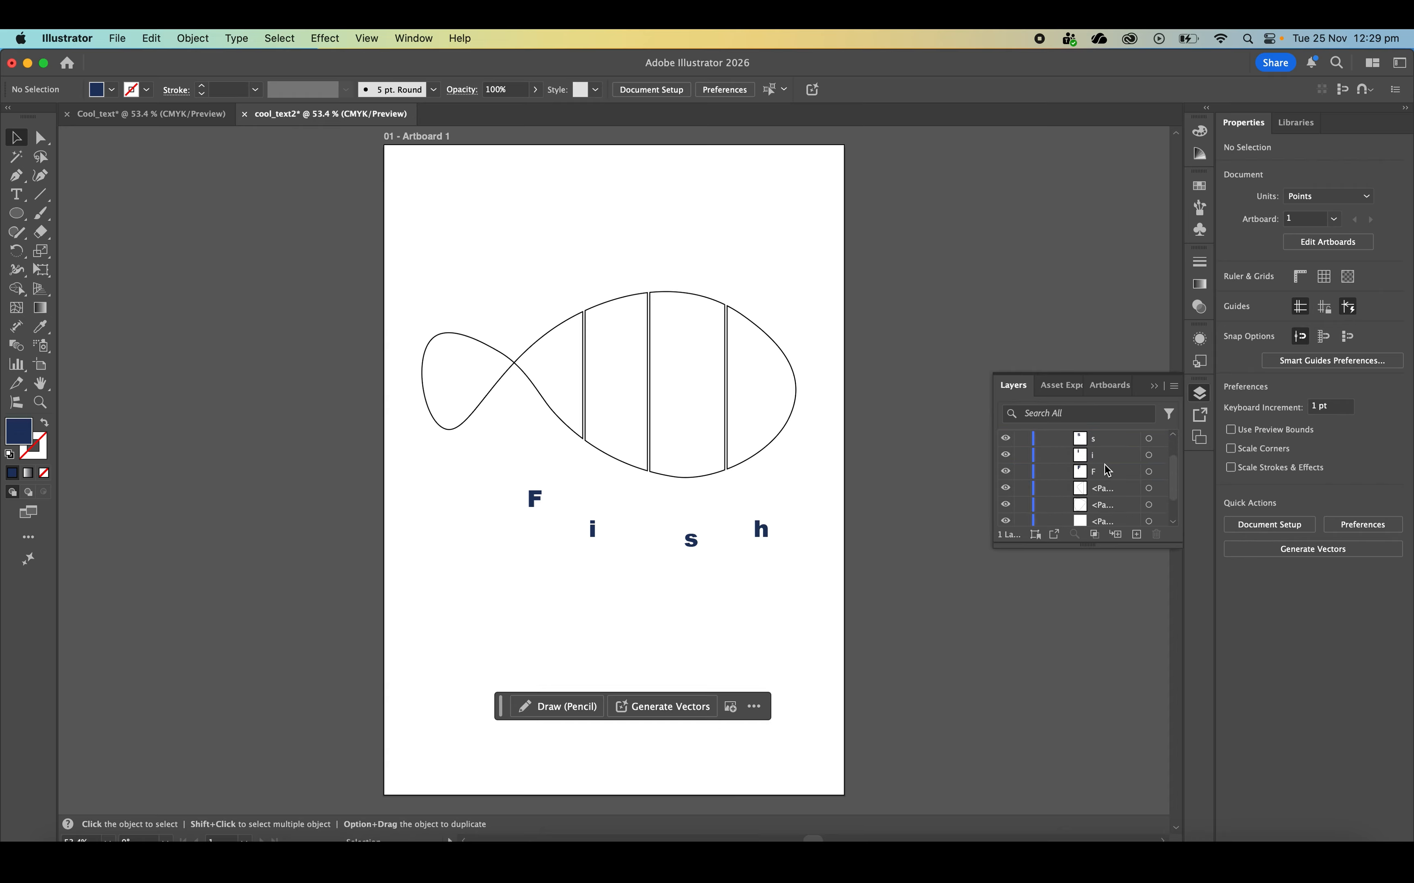
scroll(1119, 522, up, 4)
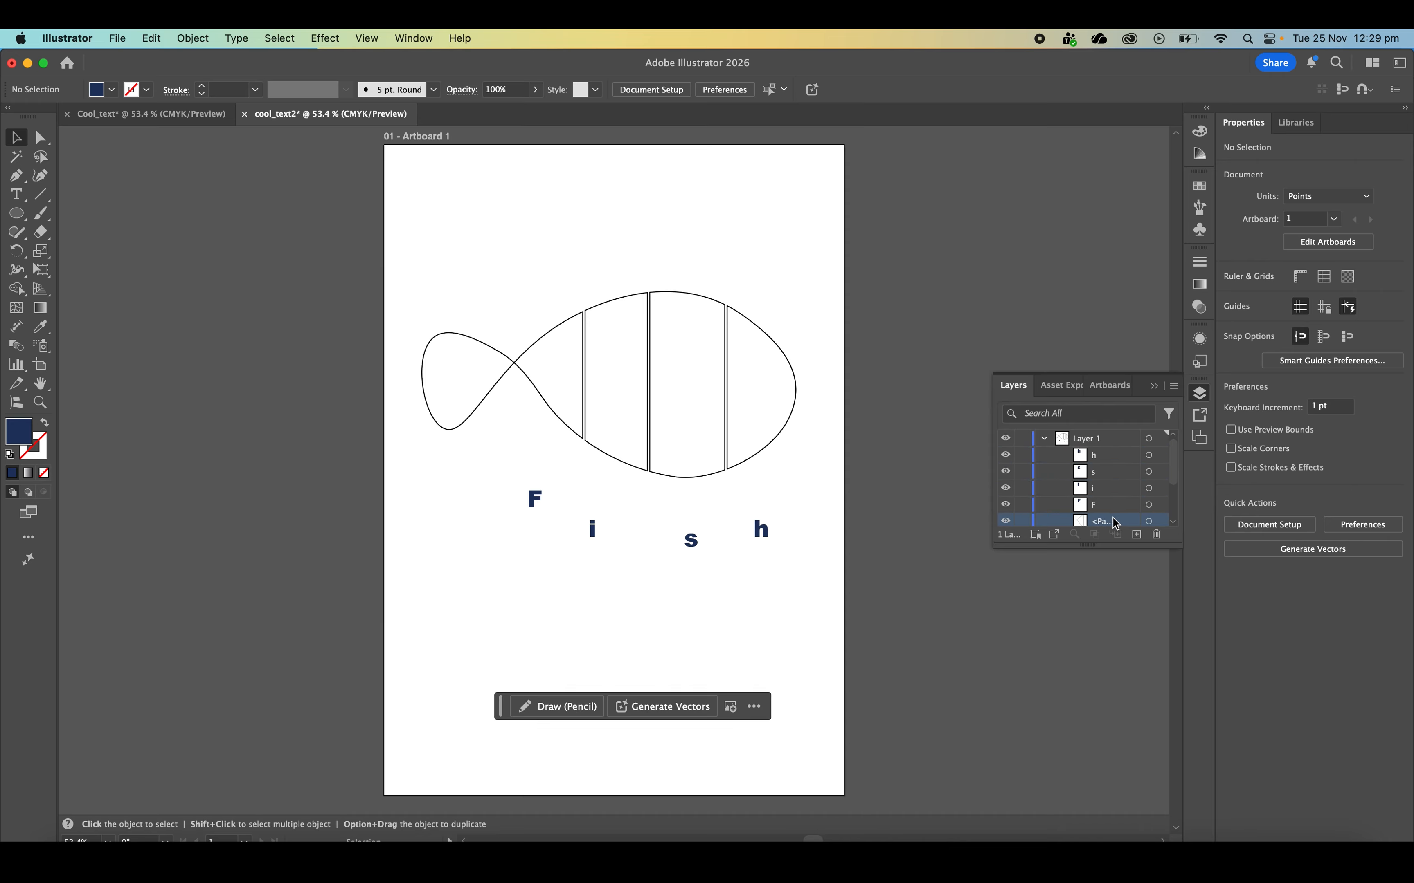
scroll(1148, 486, down, 4)
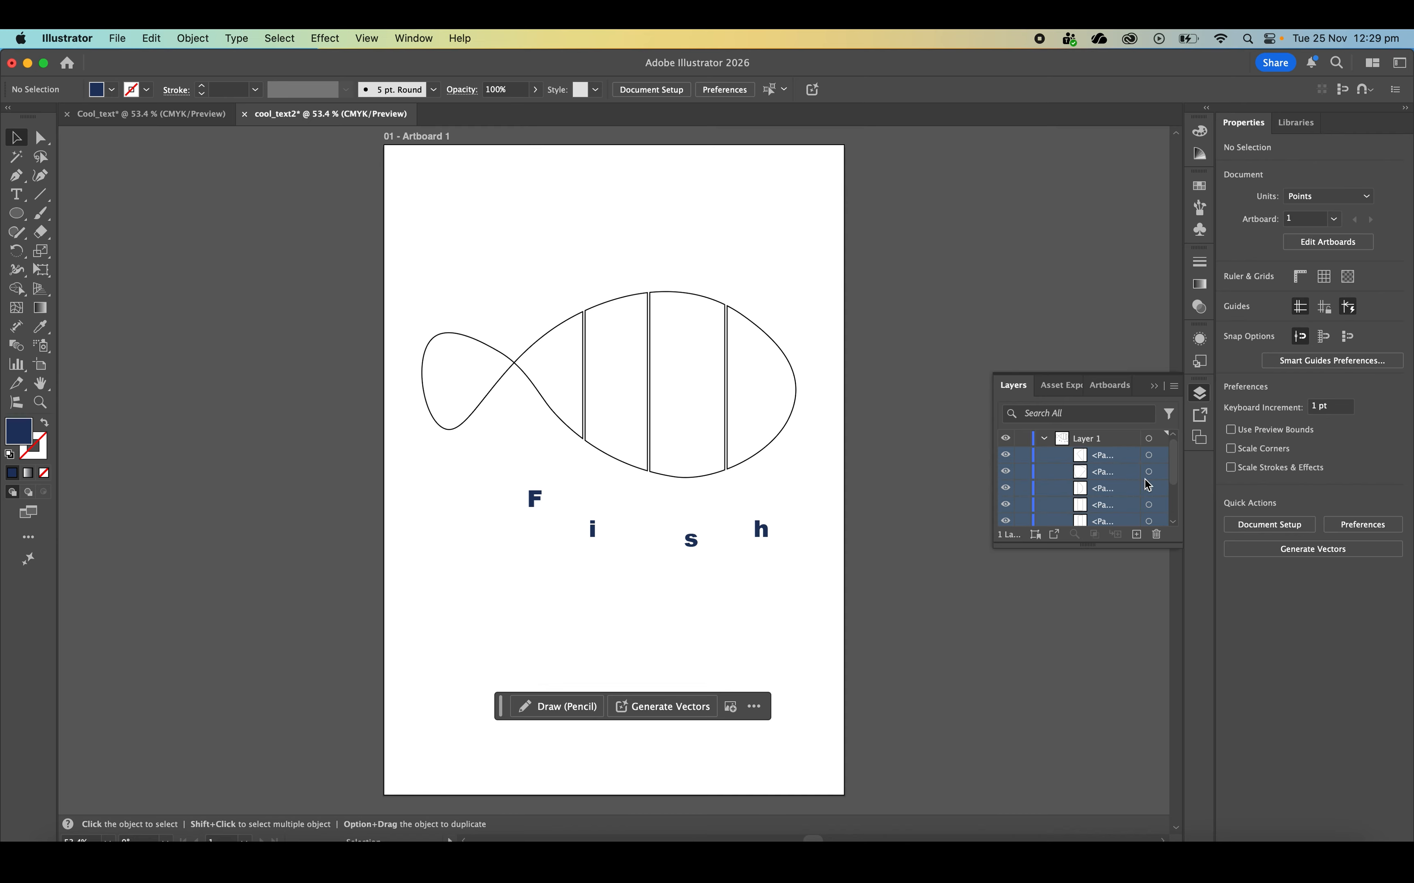
scroll(1149, 485, down, 3)
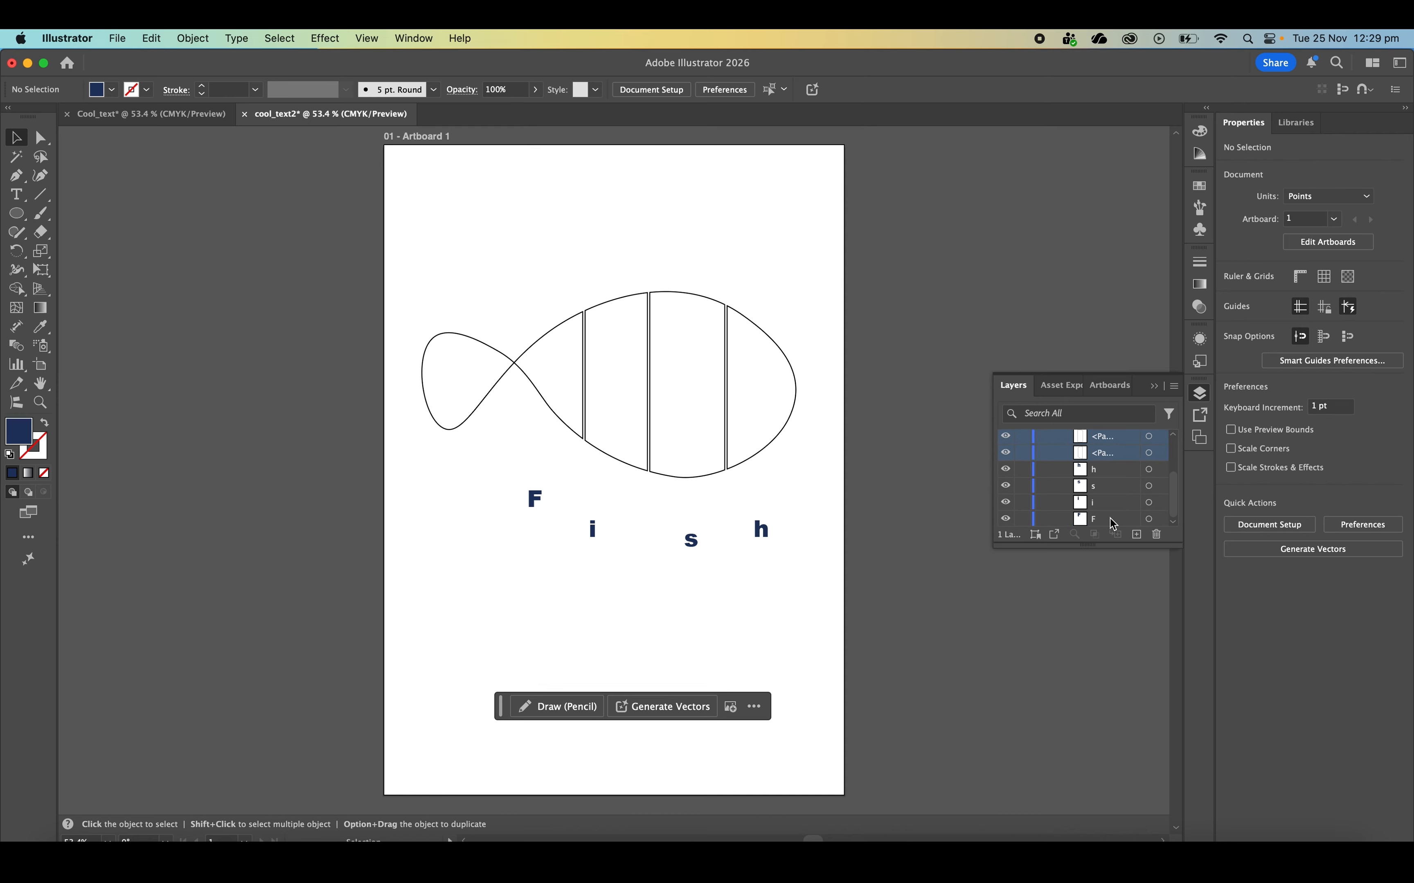
scroll(1109, 509, up, 5)
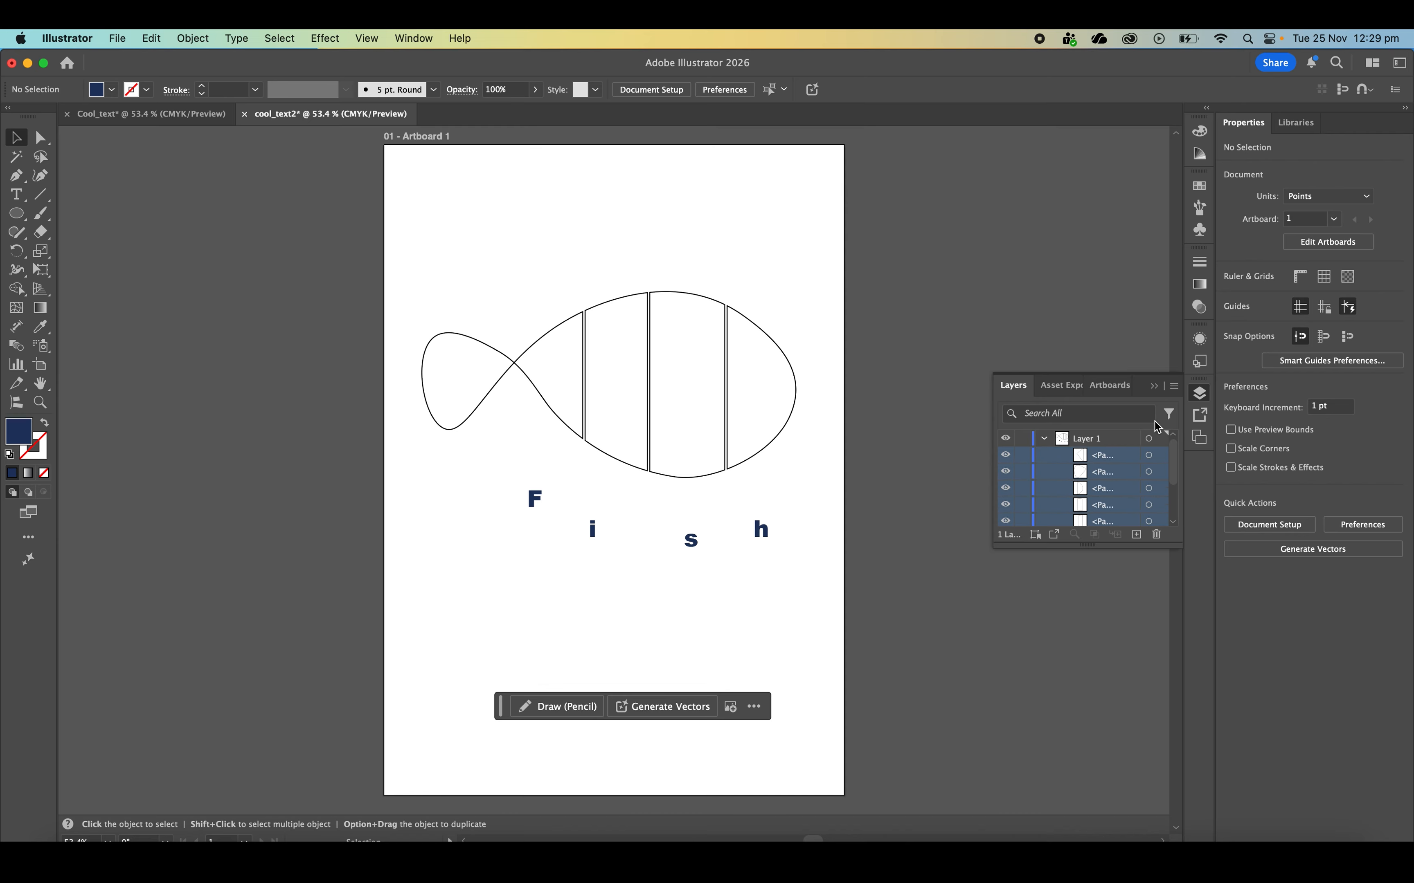
click(1199, 402)
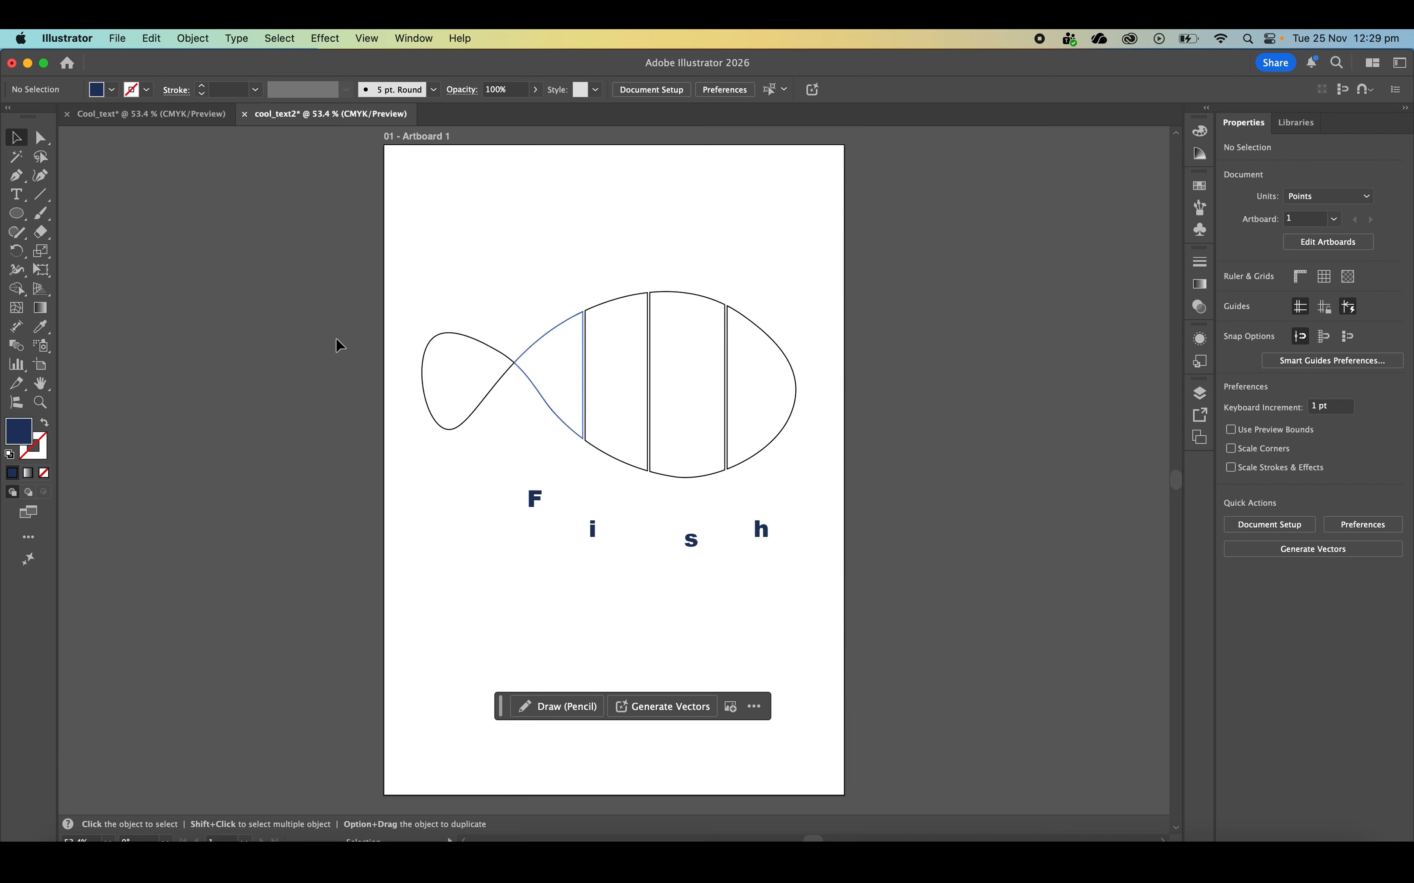
Warp the letter F into the body section next to the tail with Envelope Distort Make with Top Object, and deselect it
click(546, 338)
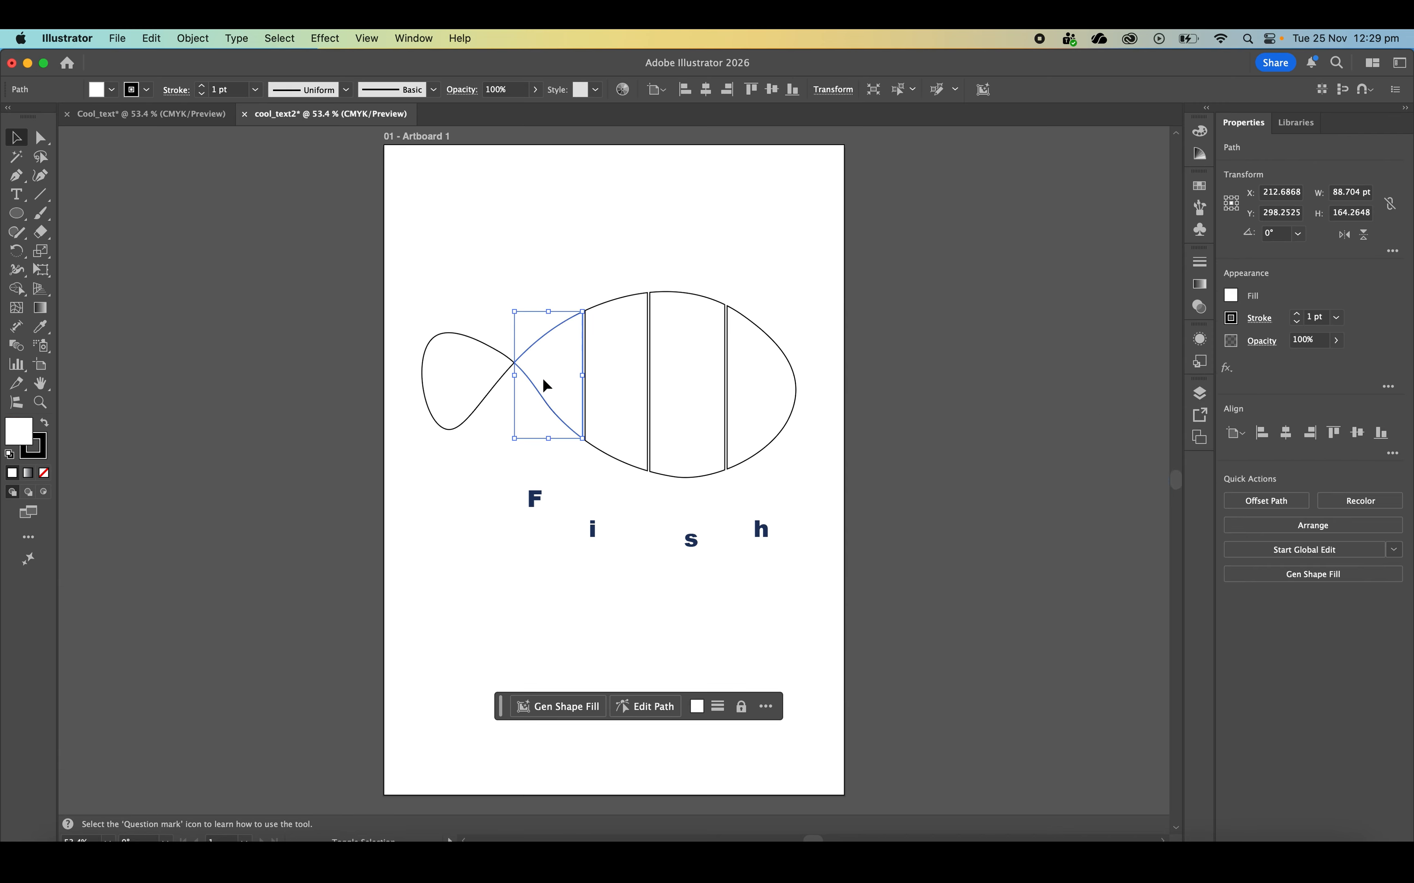
shift+click(535, 503)
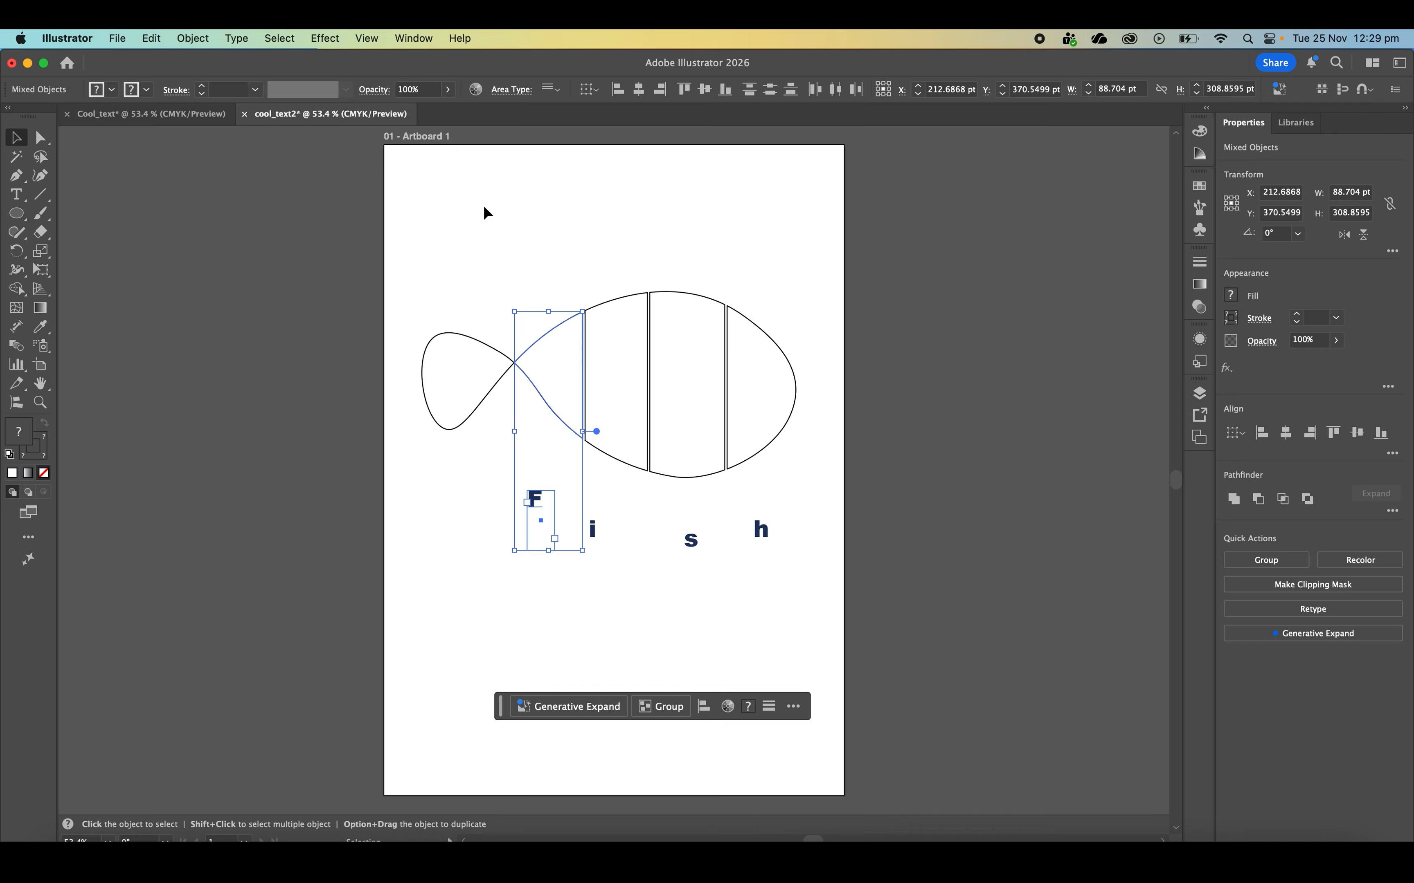
key(alt+super)
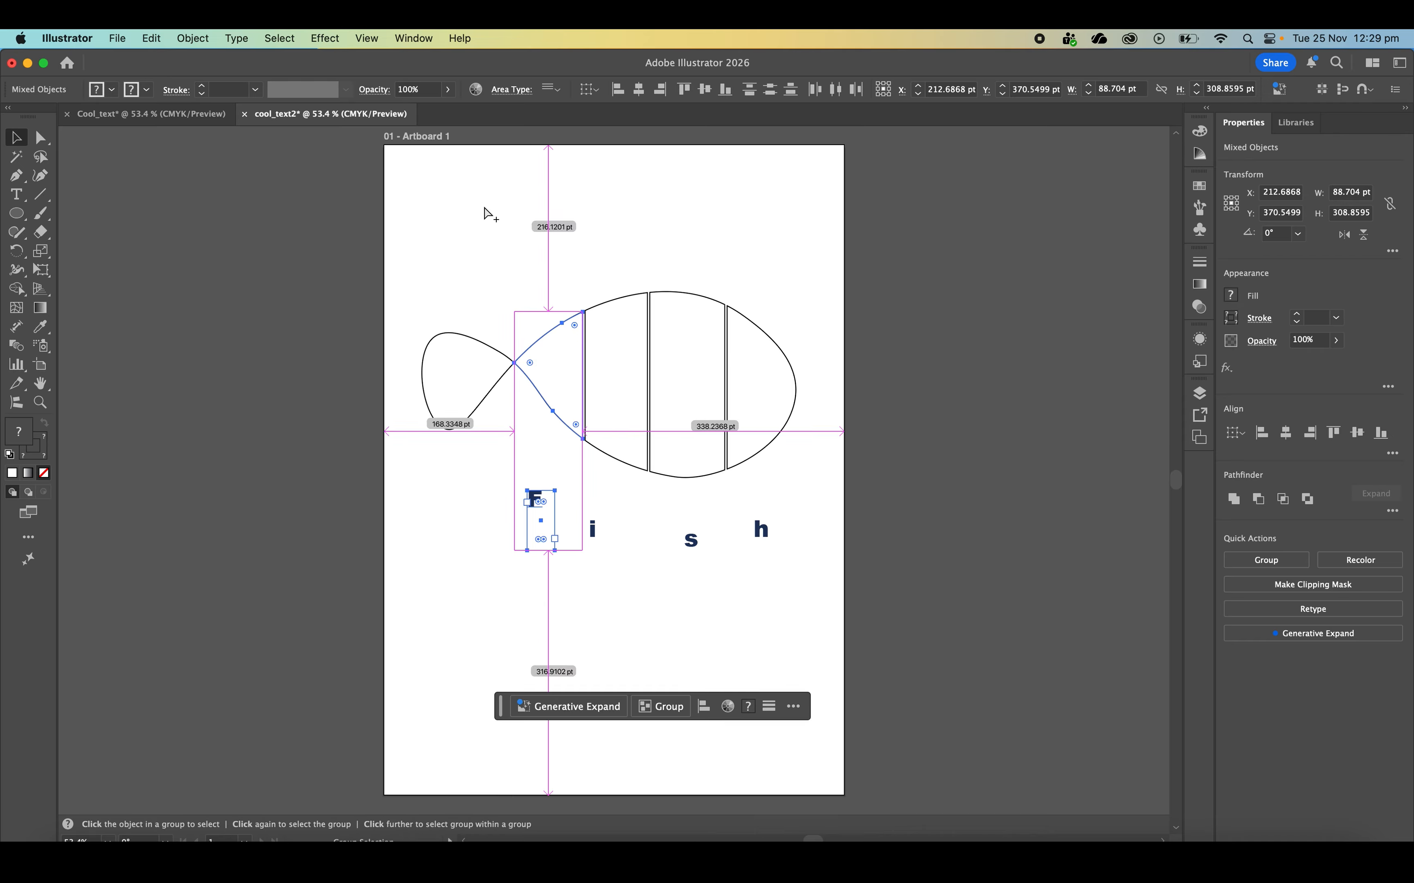
key(alt+super+c)
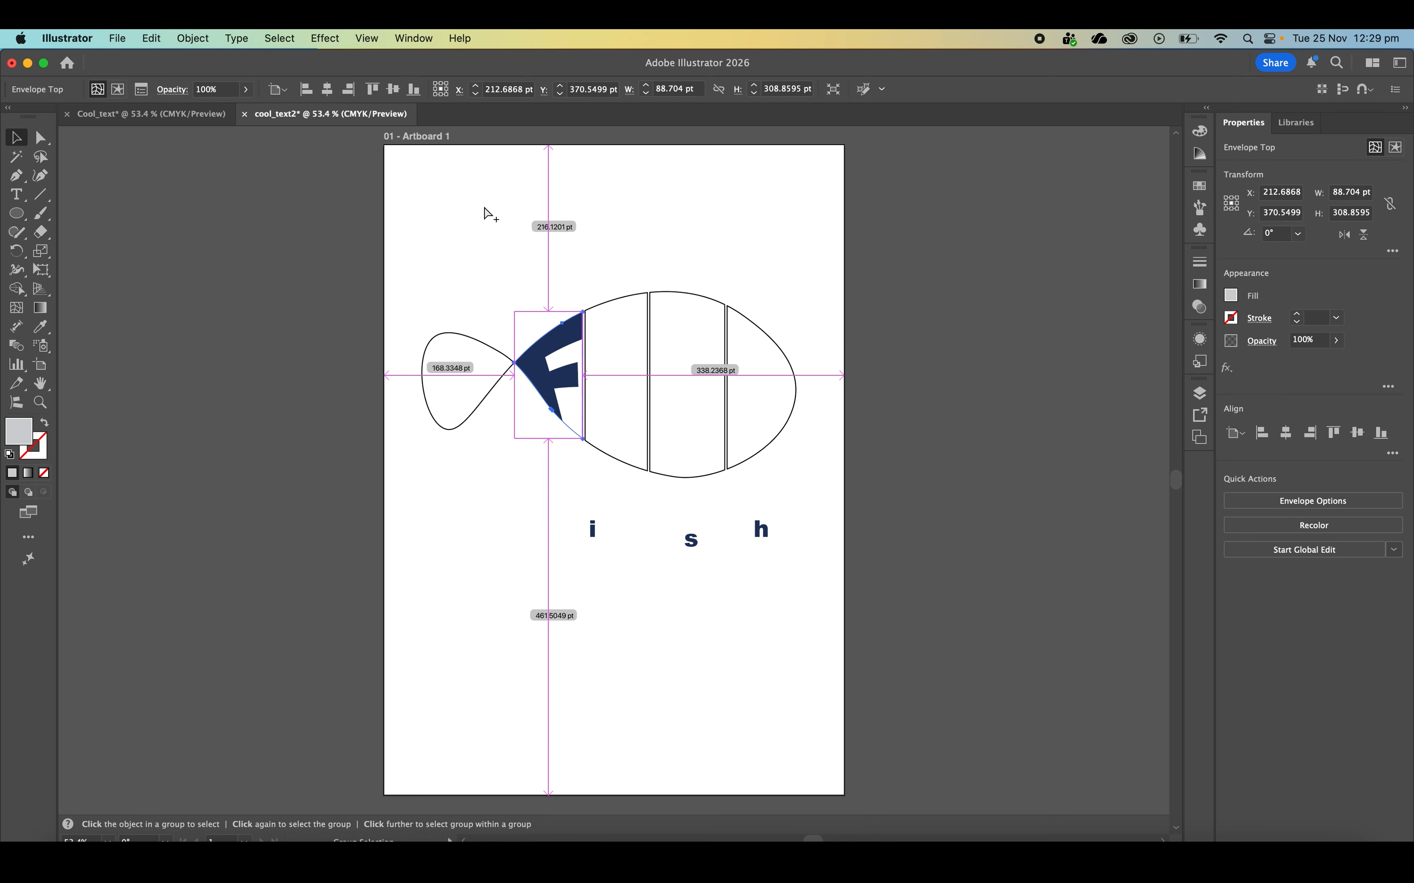
click(717, 193)
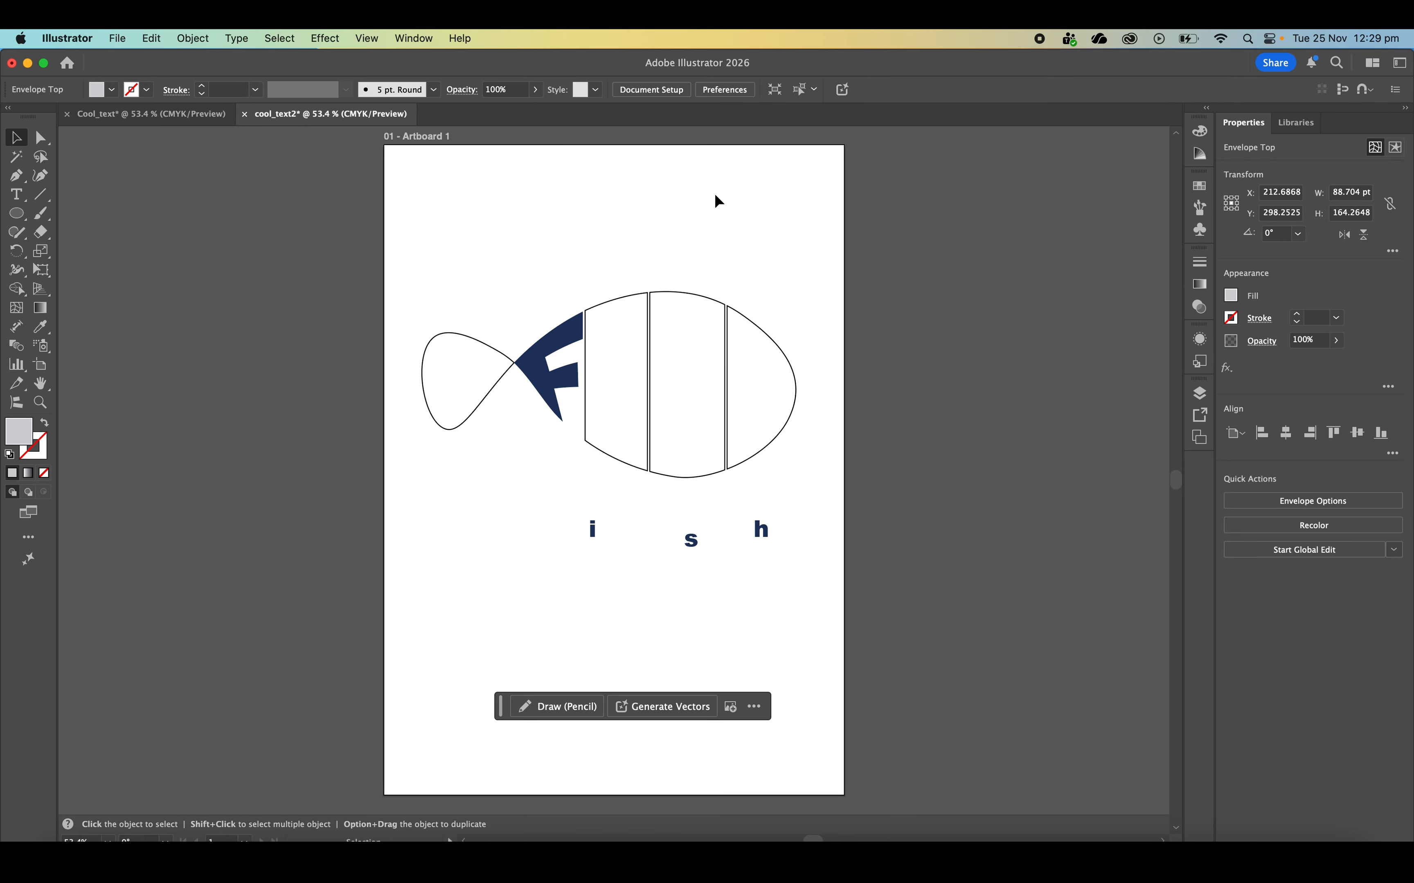
Warp the i into the second body section and the s into the third with Envelope Distort Make with Top Object
click(609, 343)
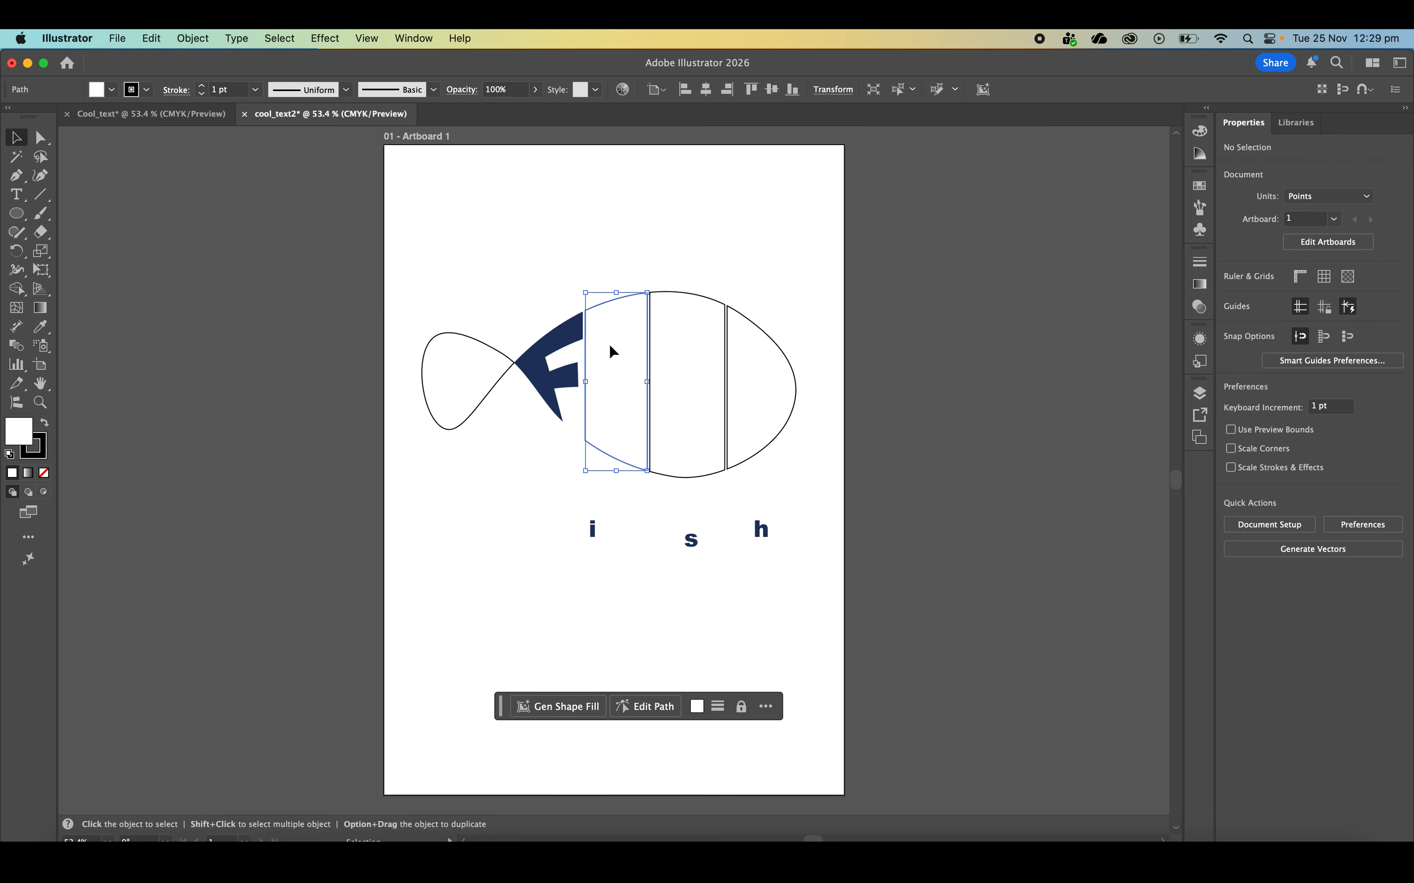
shift+click(595, 533)
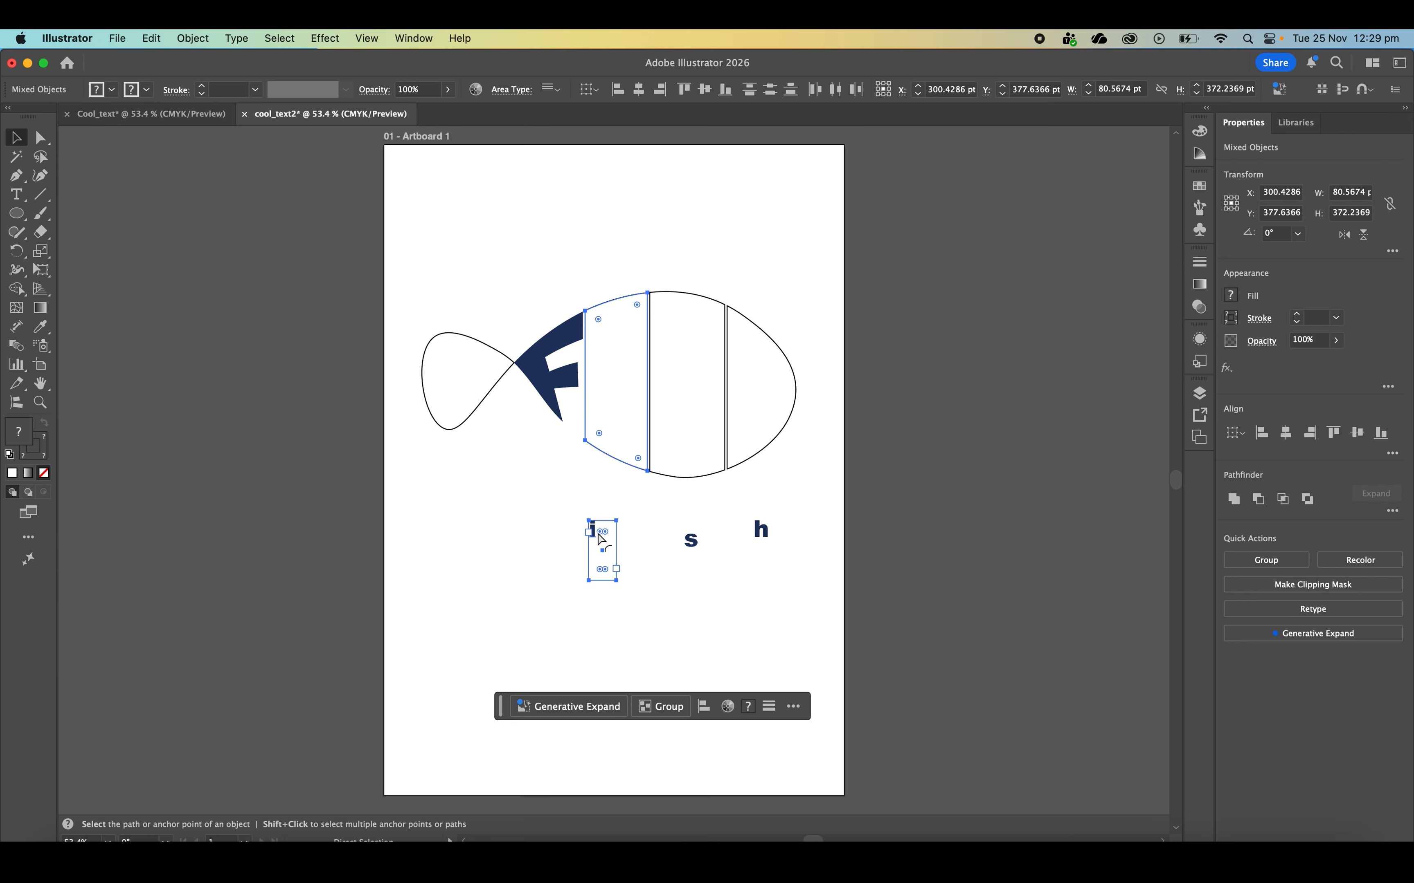
key(super+alt+c)
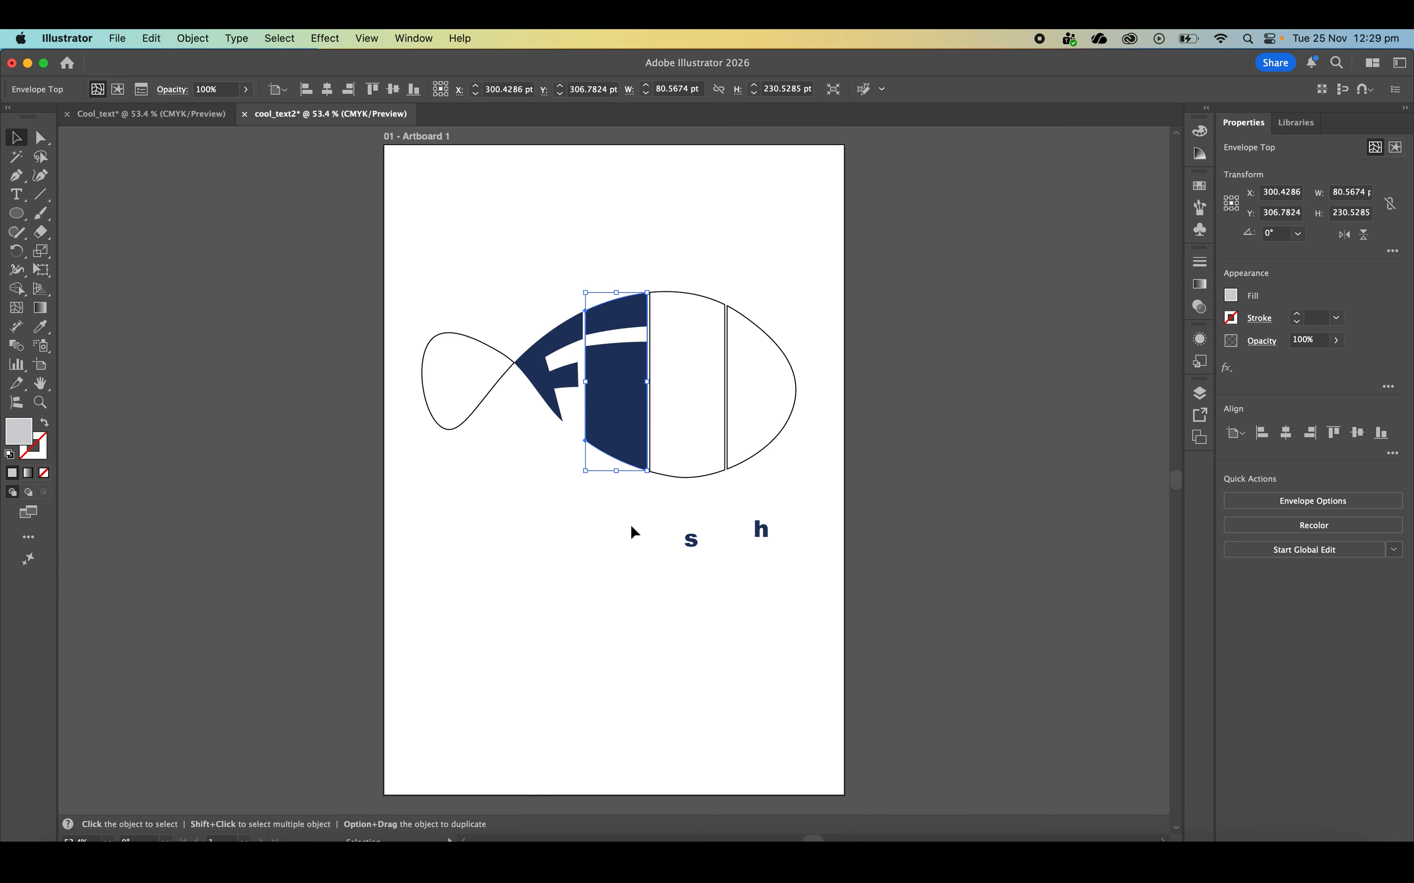
click(709, 544)
shift+click(699, 474)
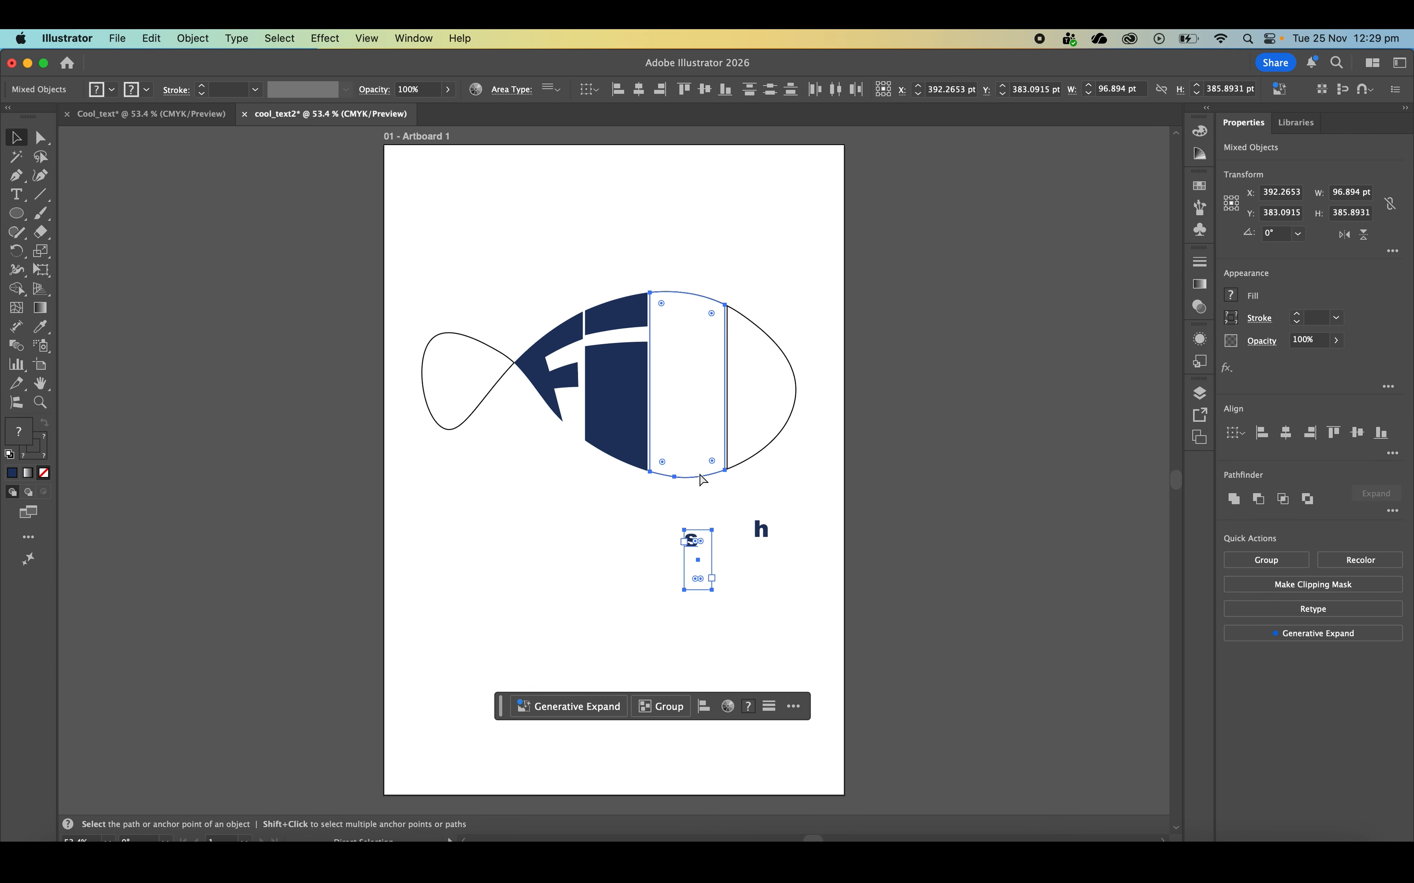
key(super+alt+c)
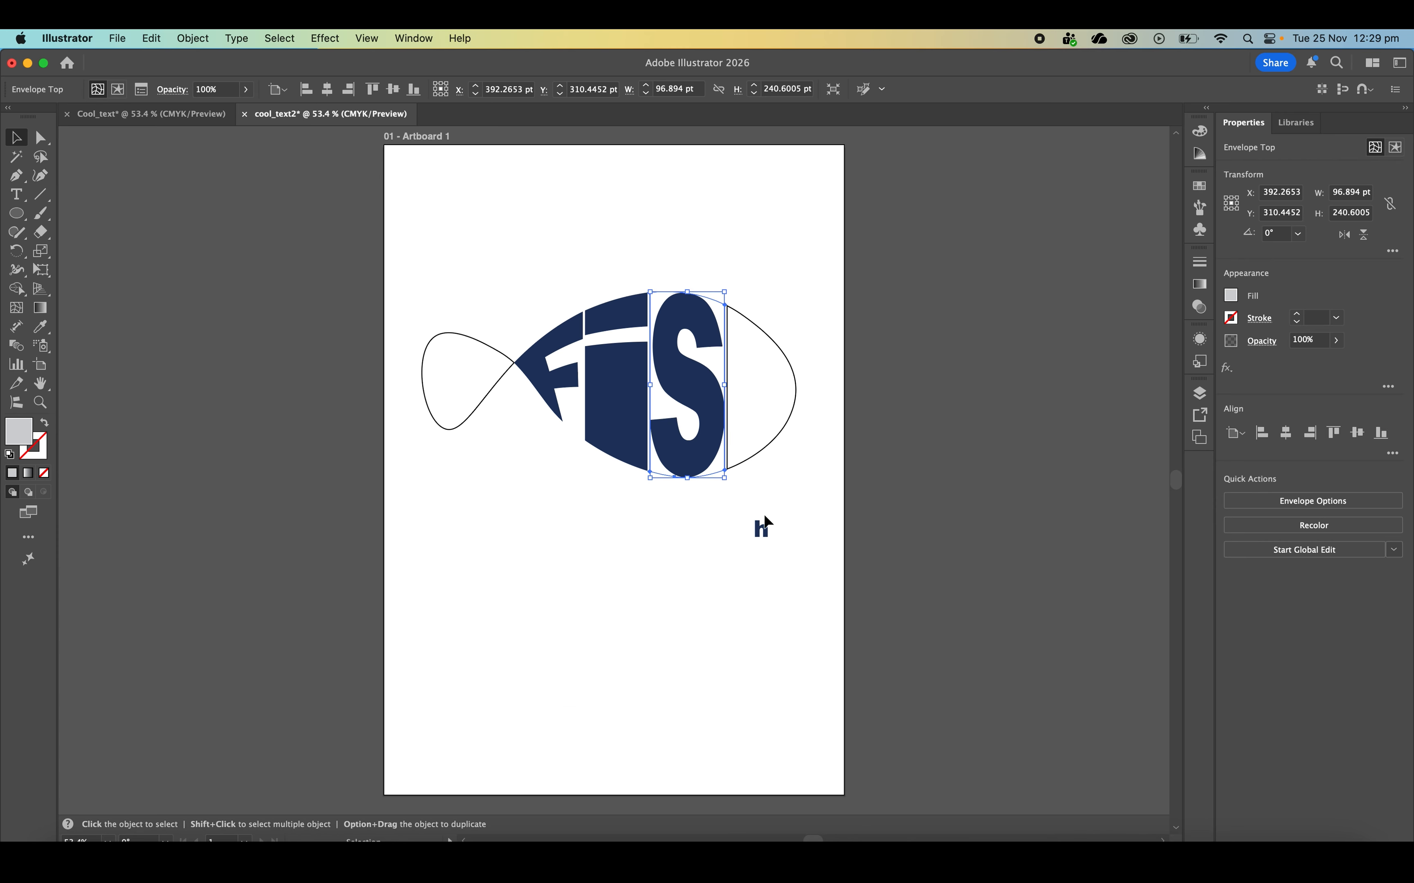
Try to warp the letter h into the fish's head section with Envelope Distort Make with Top Object
click(763, 526)
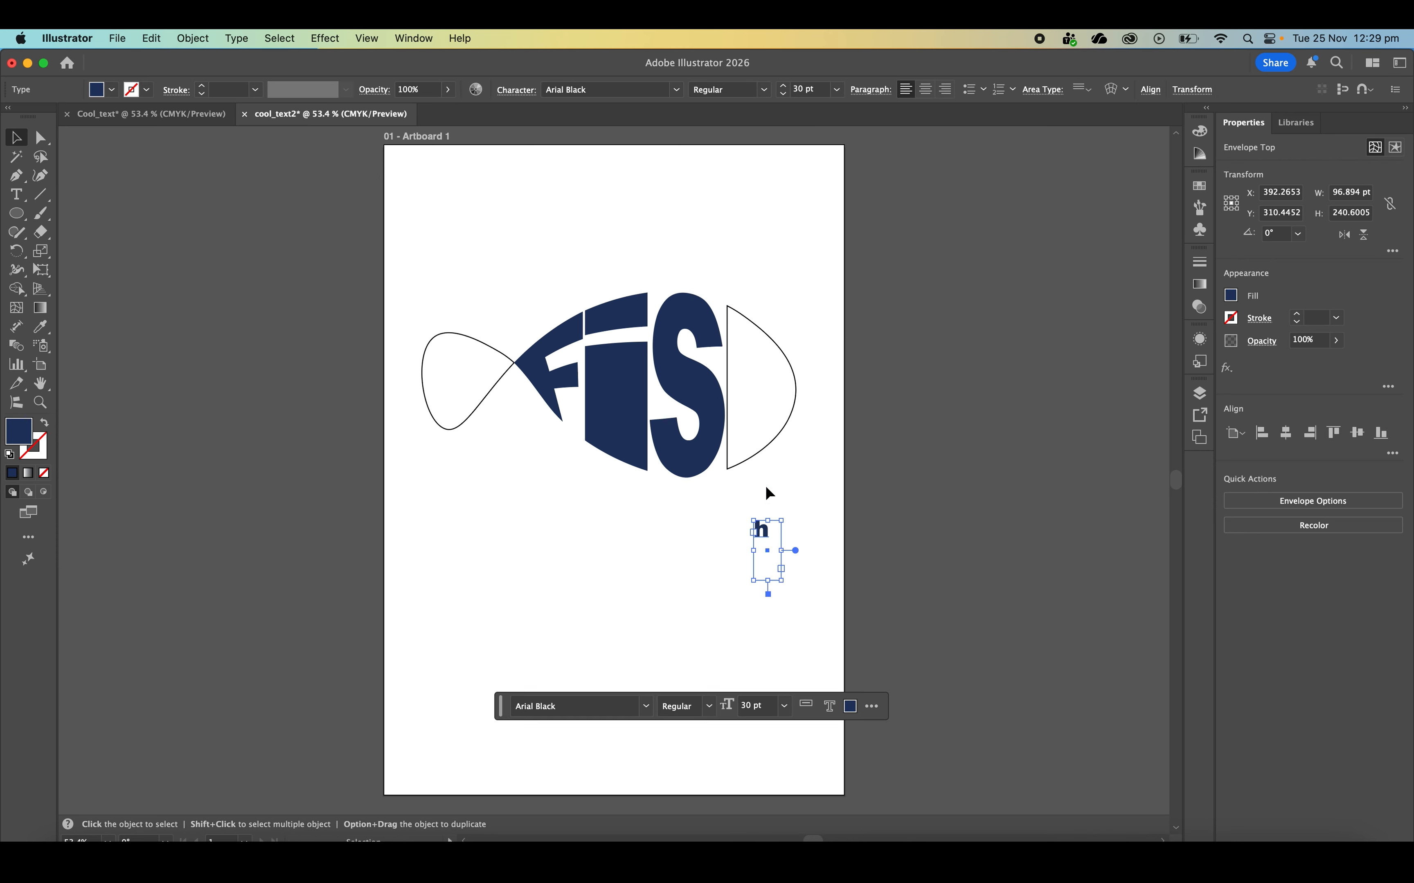
click(761, 454)
key(super+alt+c)
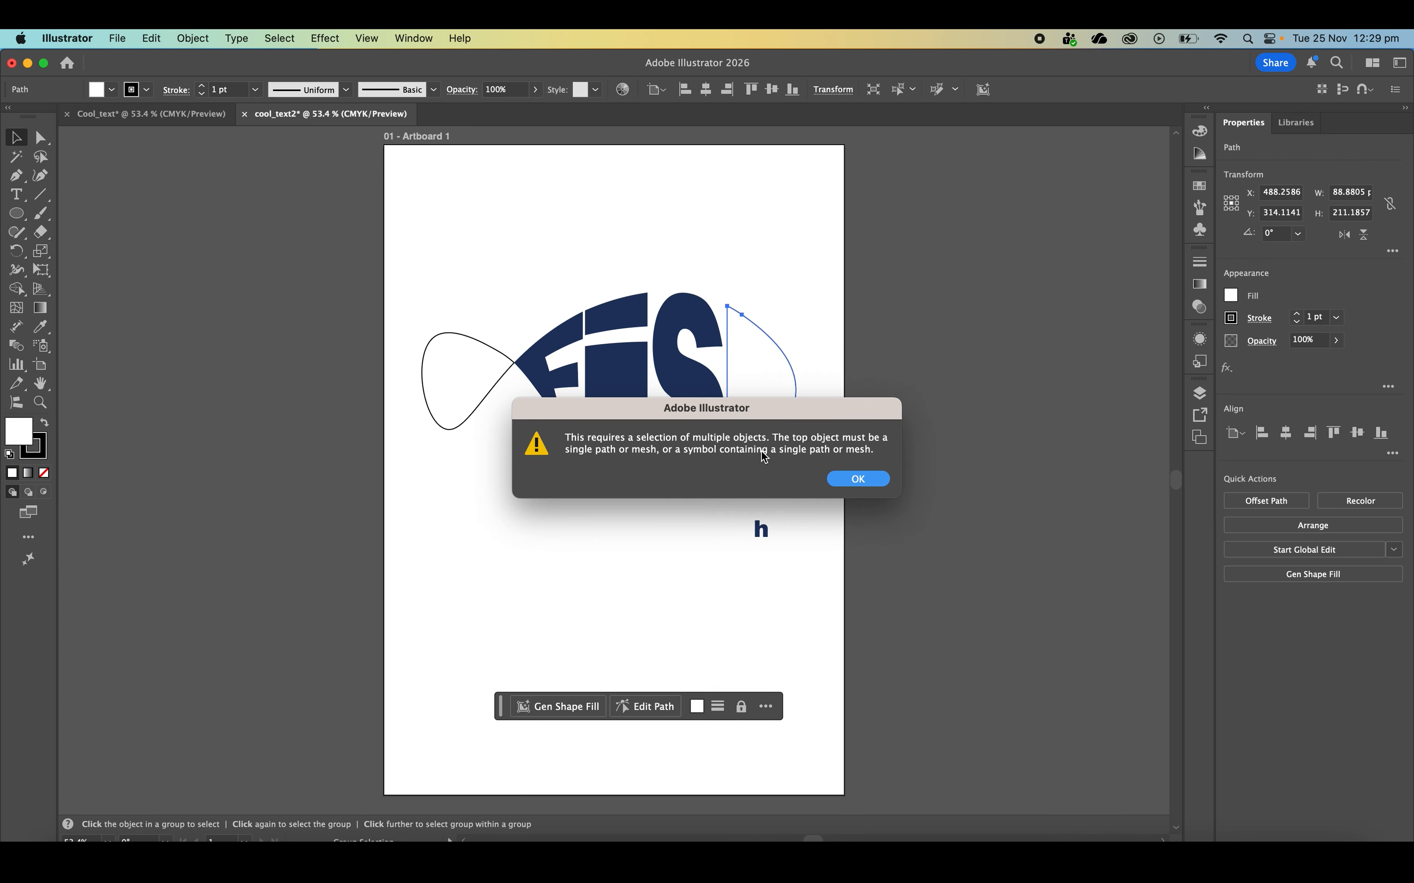
click(866, 478)
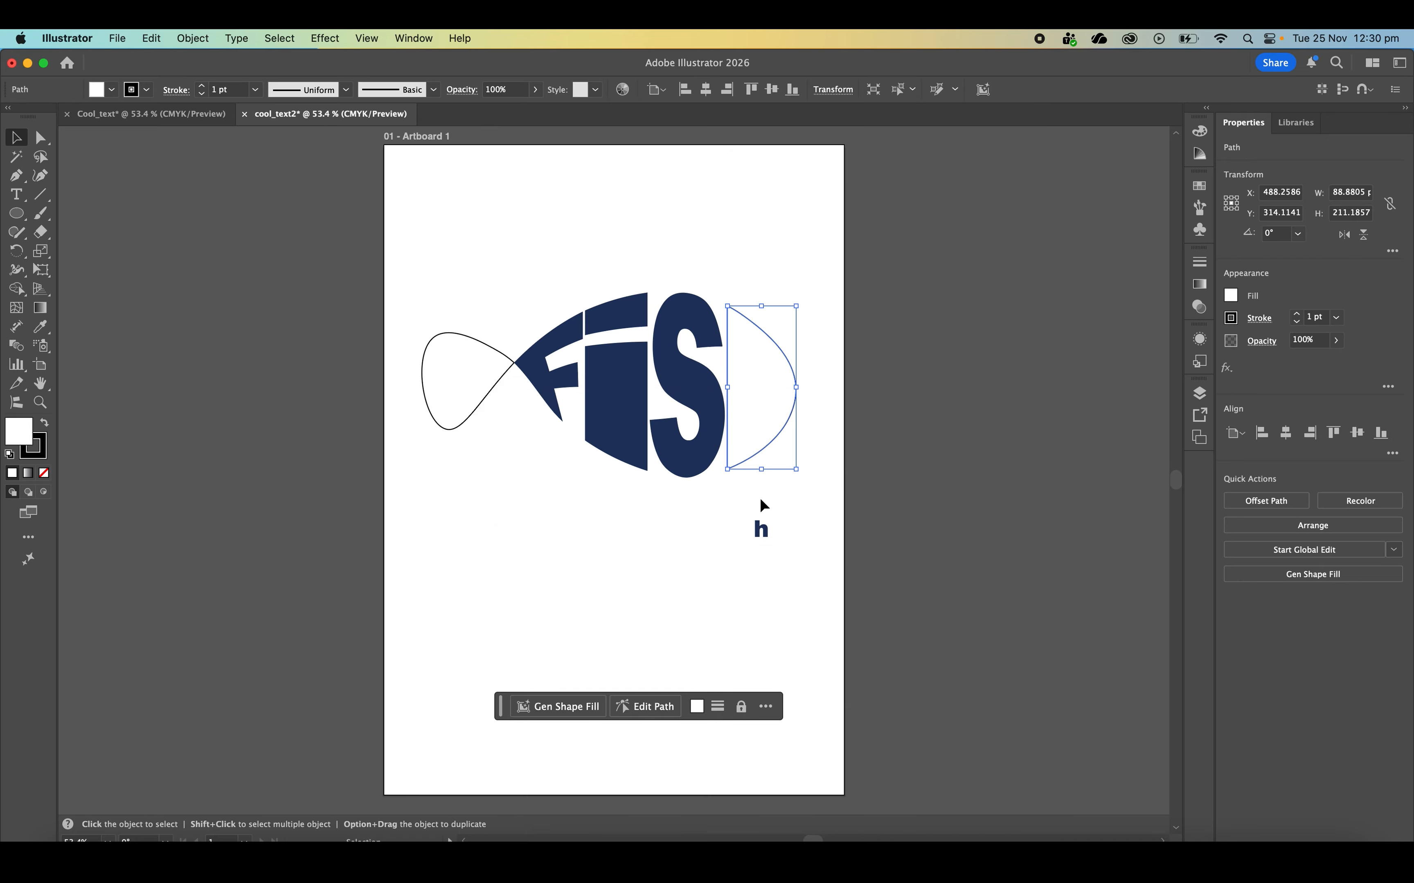
Warp the letter h into the fish's head section with Envelope Distort Make with Top Object, and deselect it
shift+click(769, 533)
key(super+alt+c)
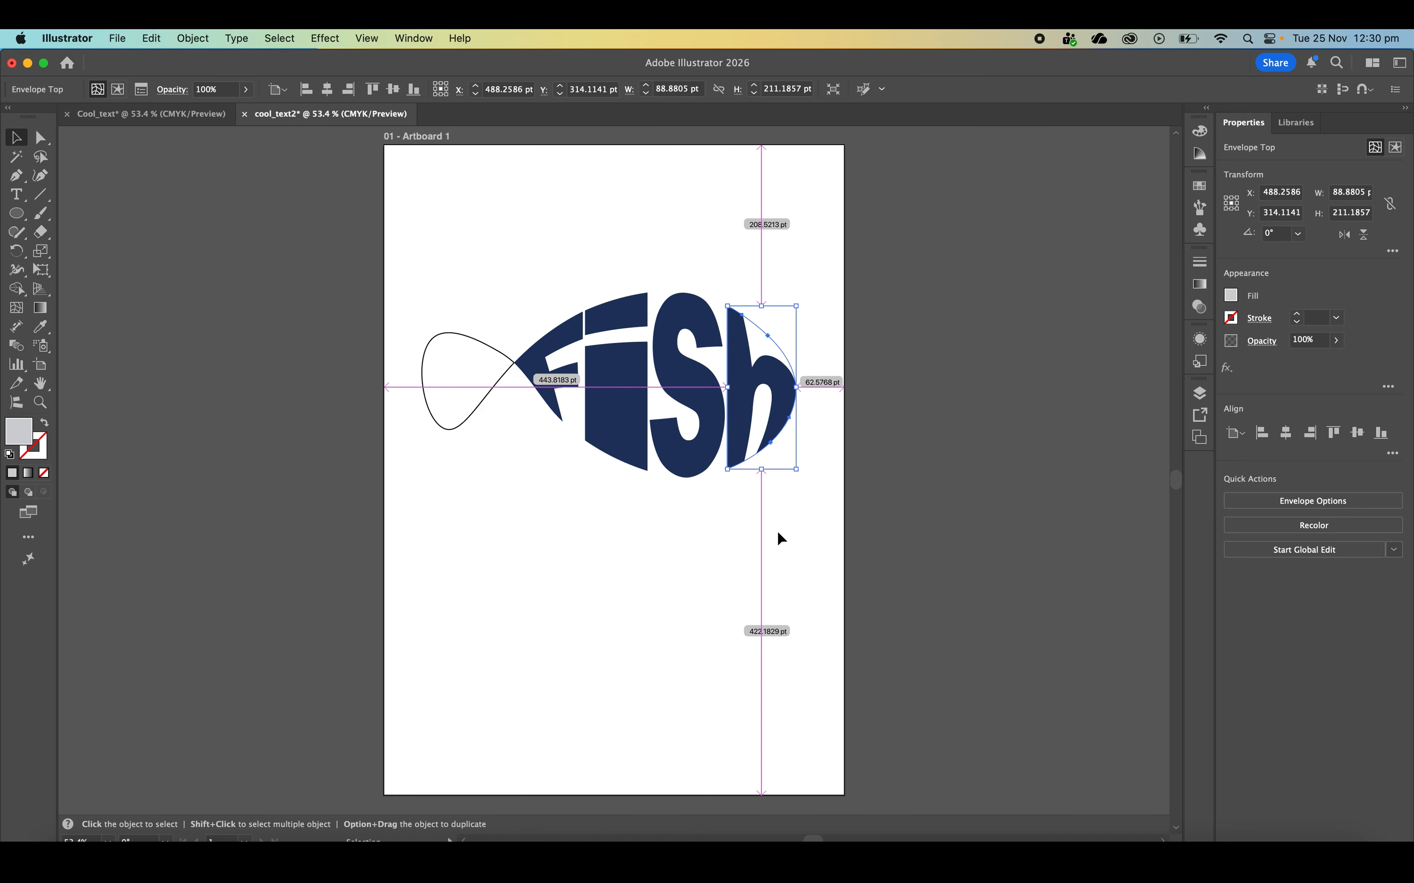
click(725, 596)
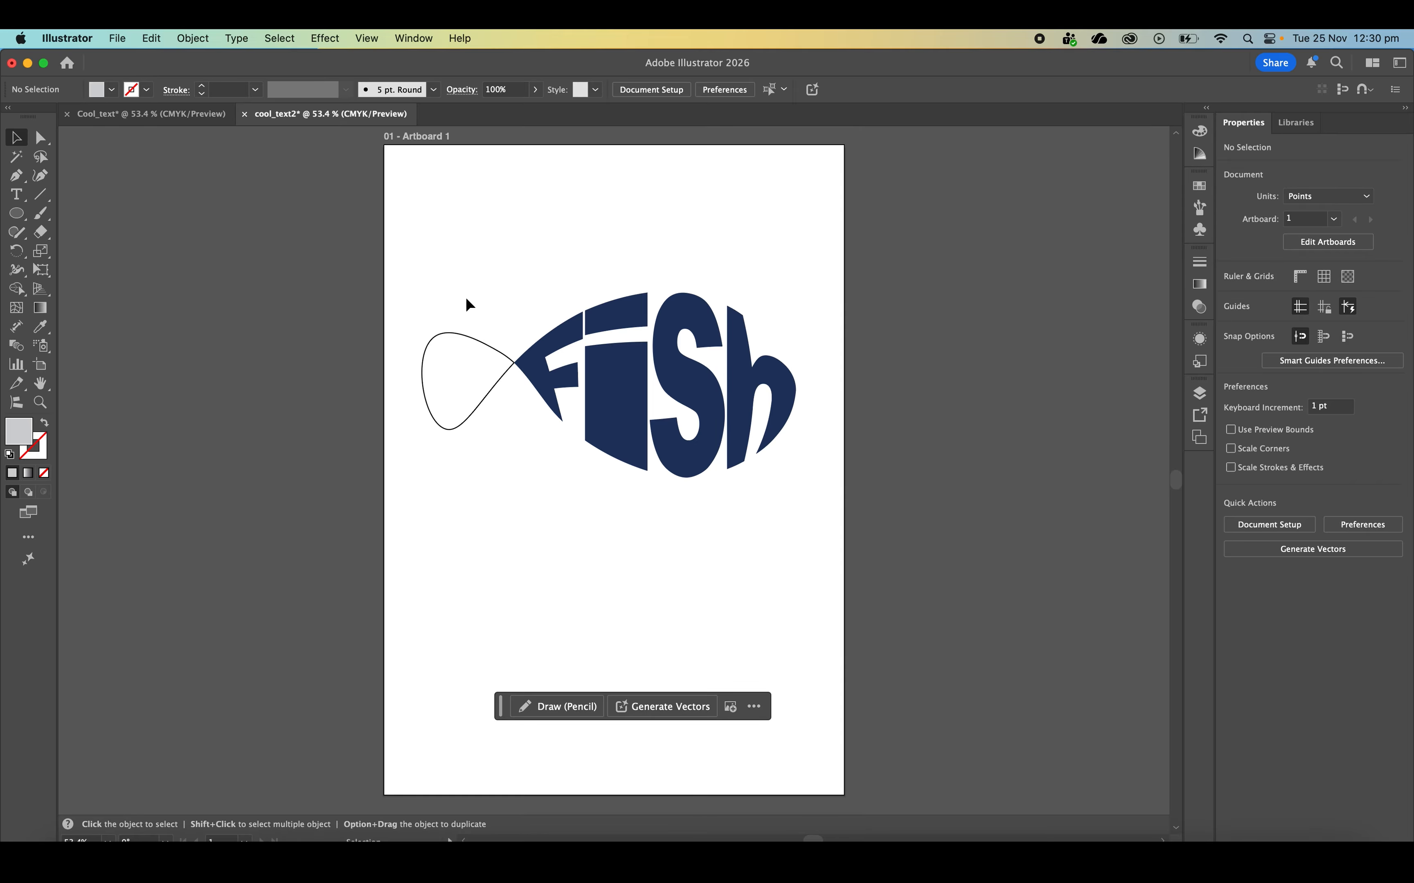
Fill the fish's tail shape with the dark navy of the letters, remove its stroke, and deselect it
click(460, 417)
click(1231, 295)
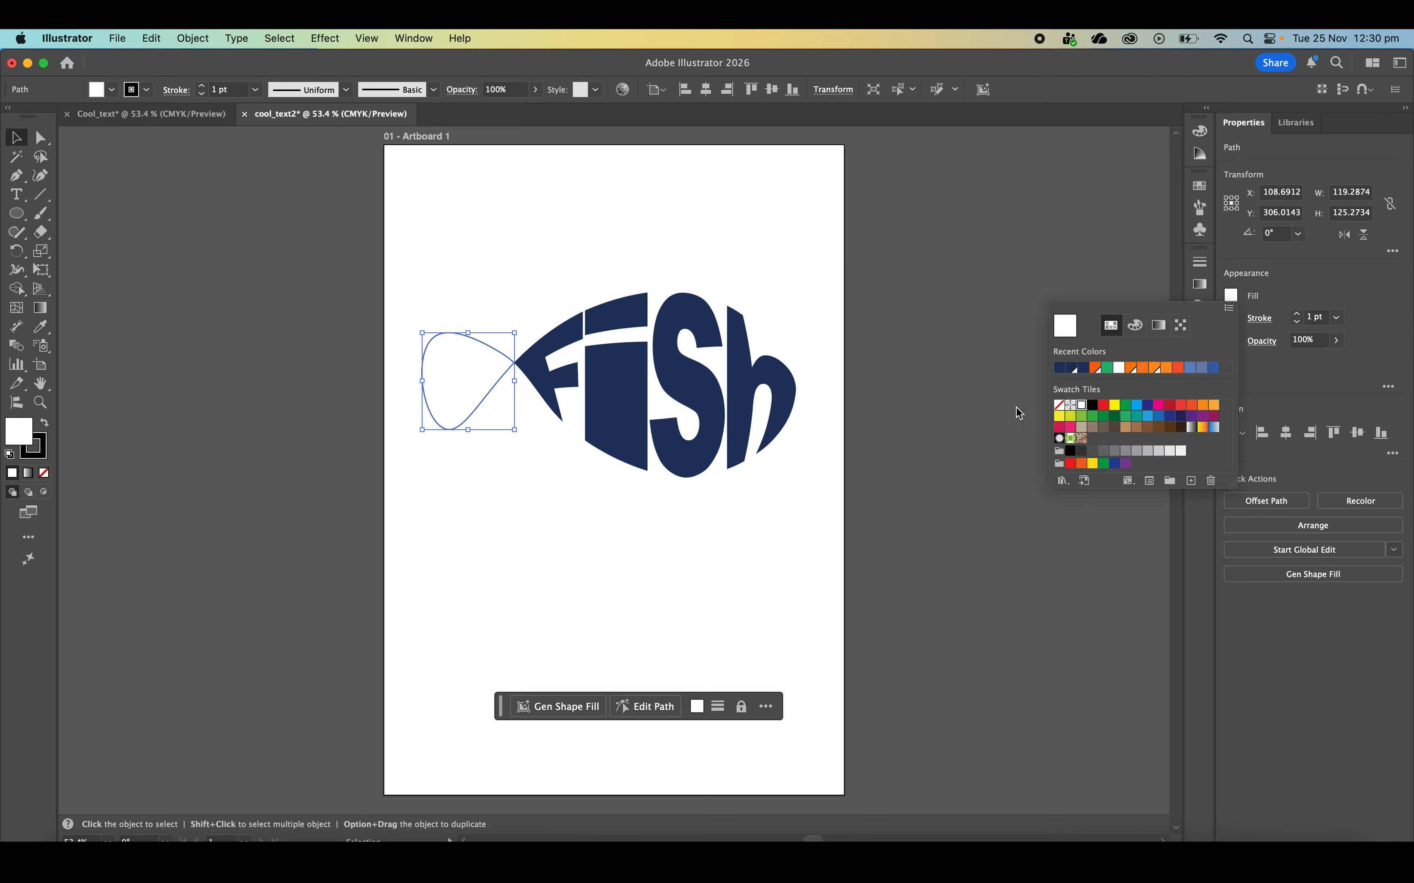
click(1058, 367)
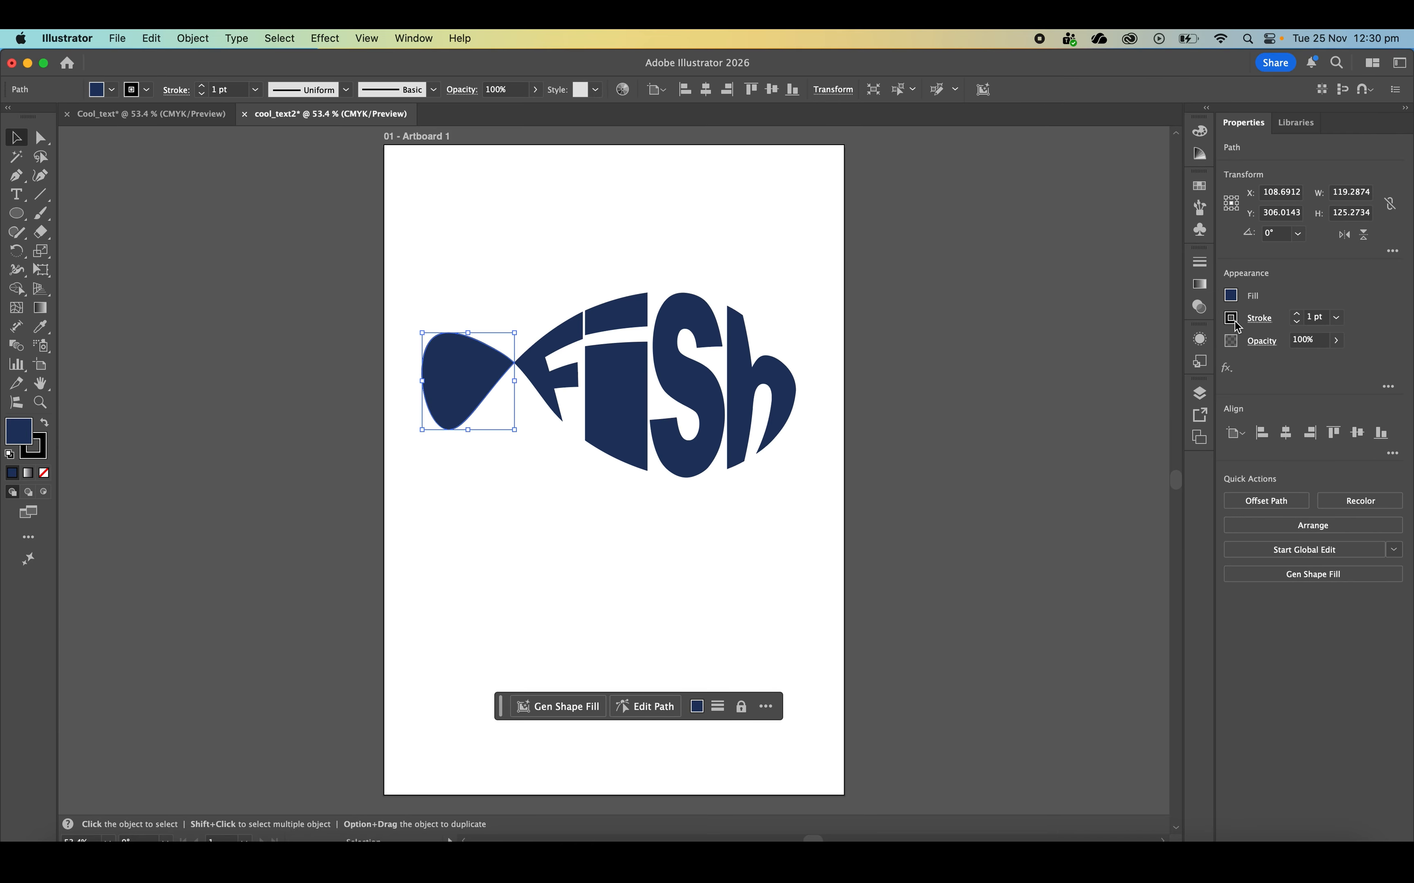
click(1232, 319)
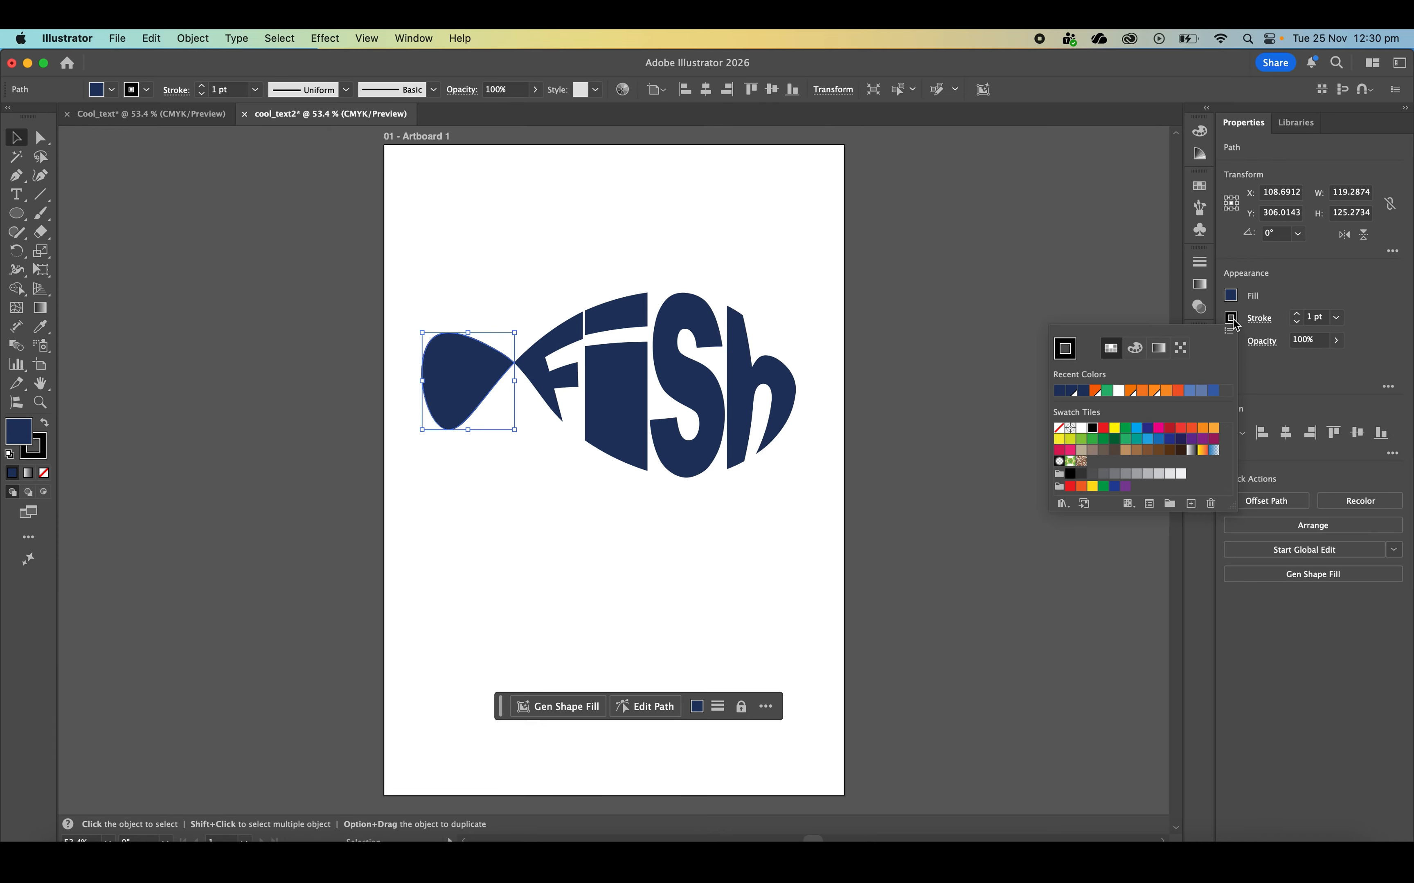
click(1058, 429)
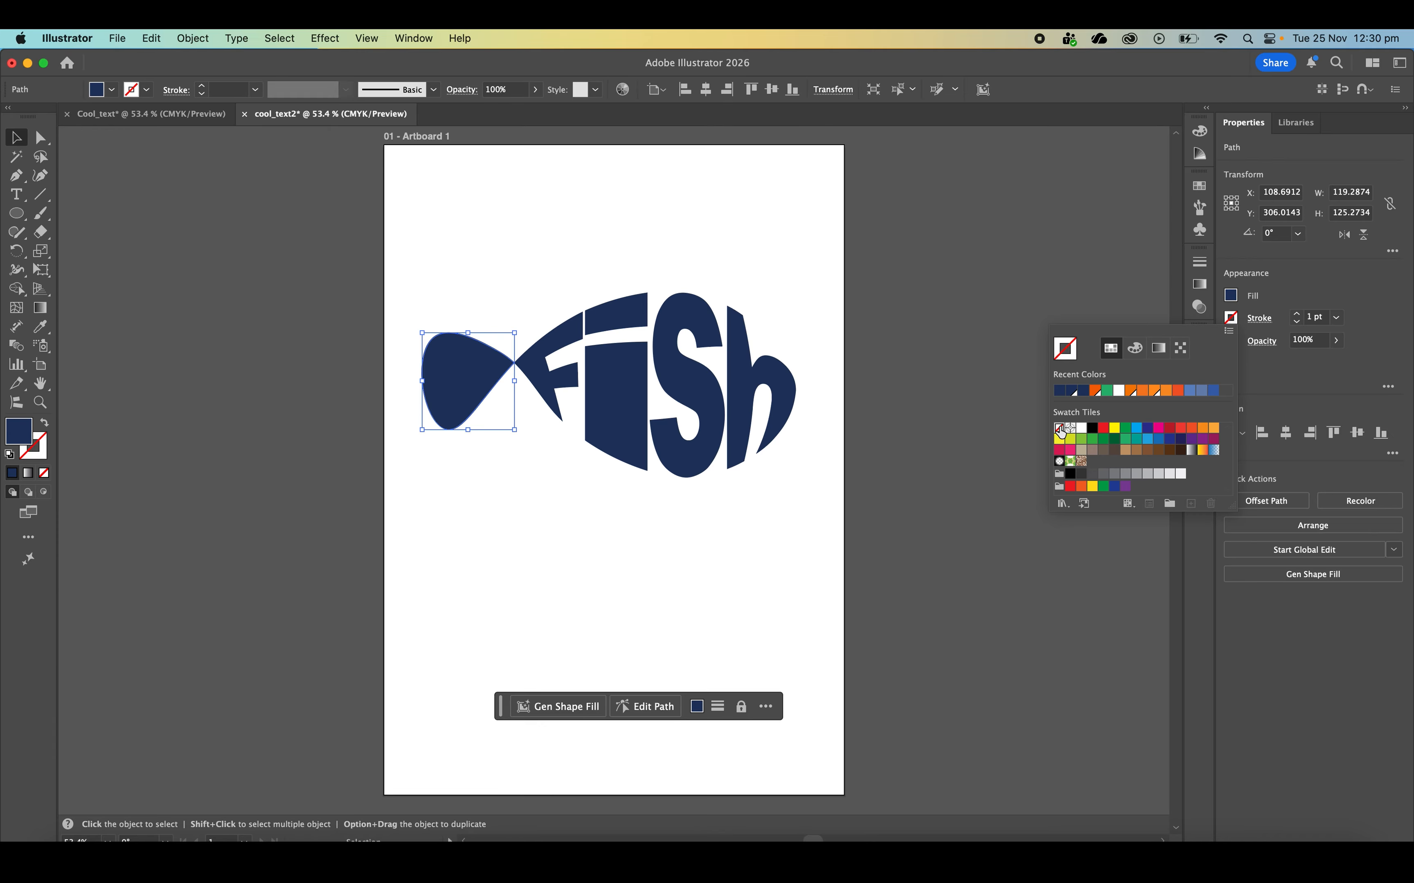
click(909, 269)
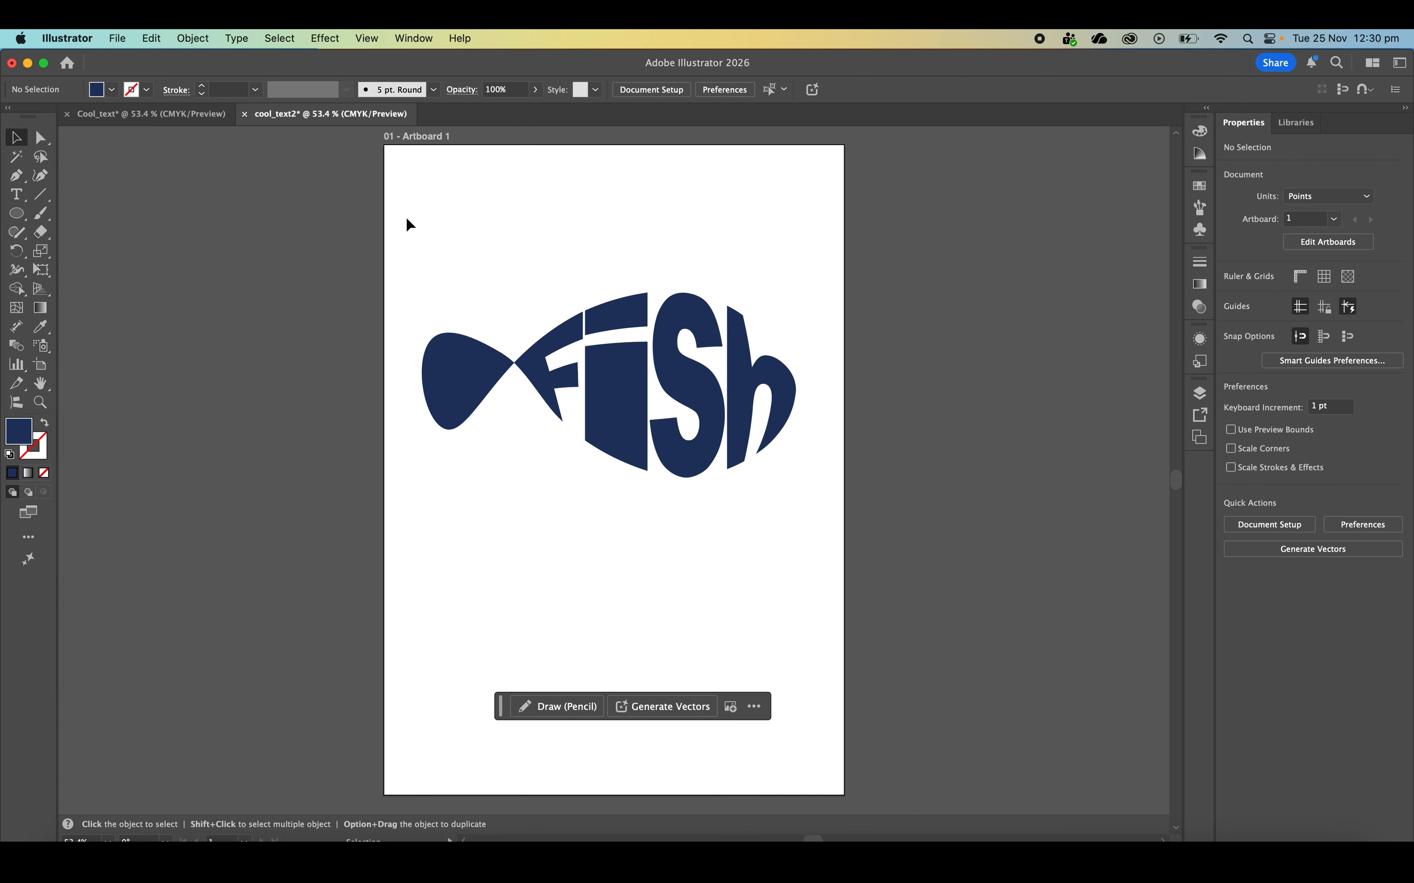
Move the complete fish, tail and all four letters together, down to around the artboard's vertical middle, and deselect it
drag(449, 223, 657, 485)
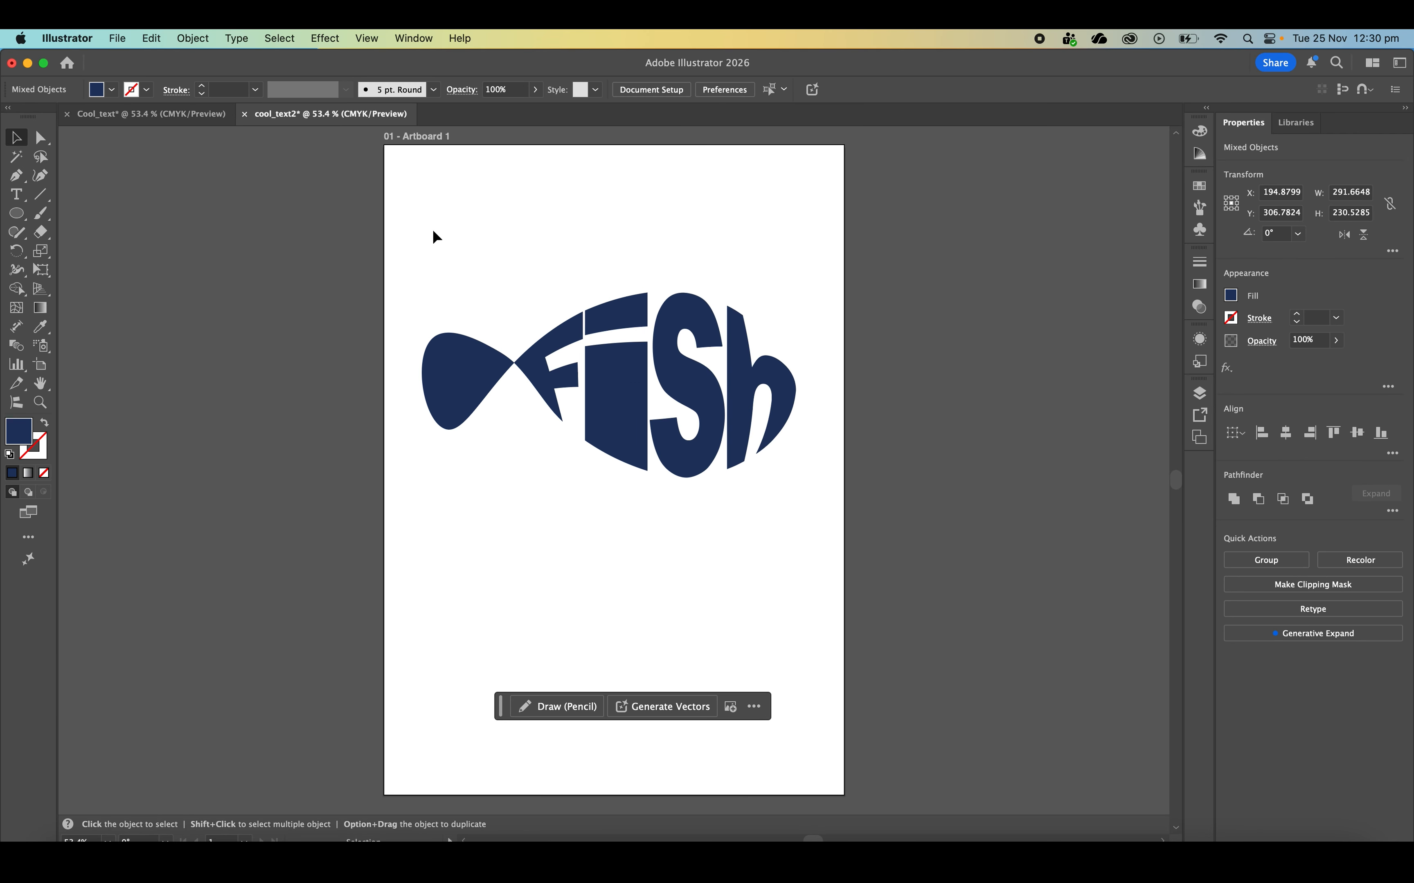
drag(435, 237, 798, 495)
drag(750, 385, 759, 470)
click(799, 278)
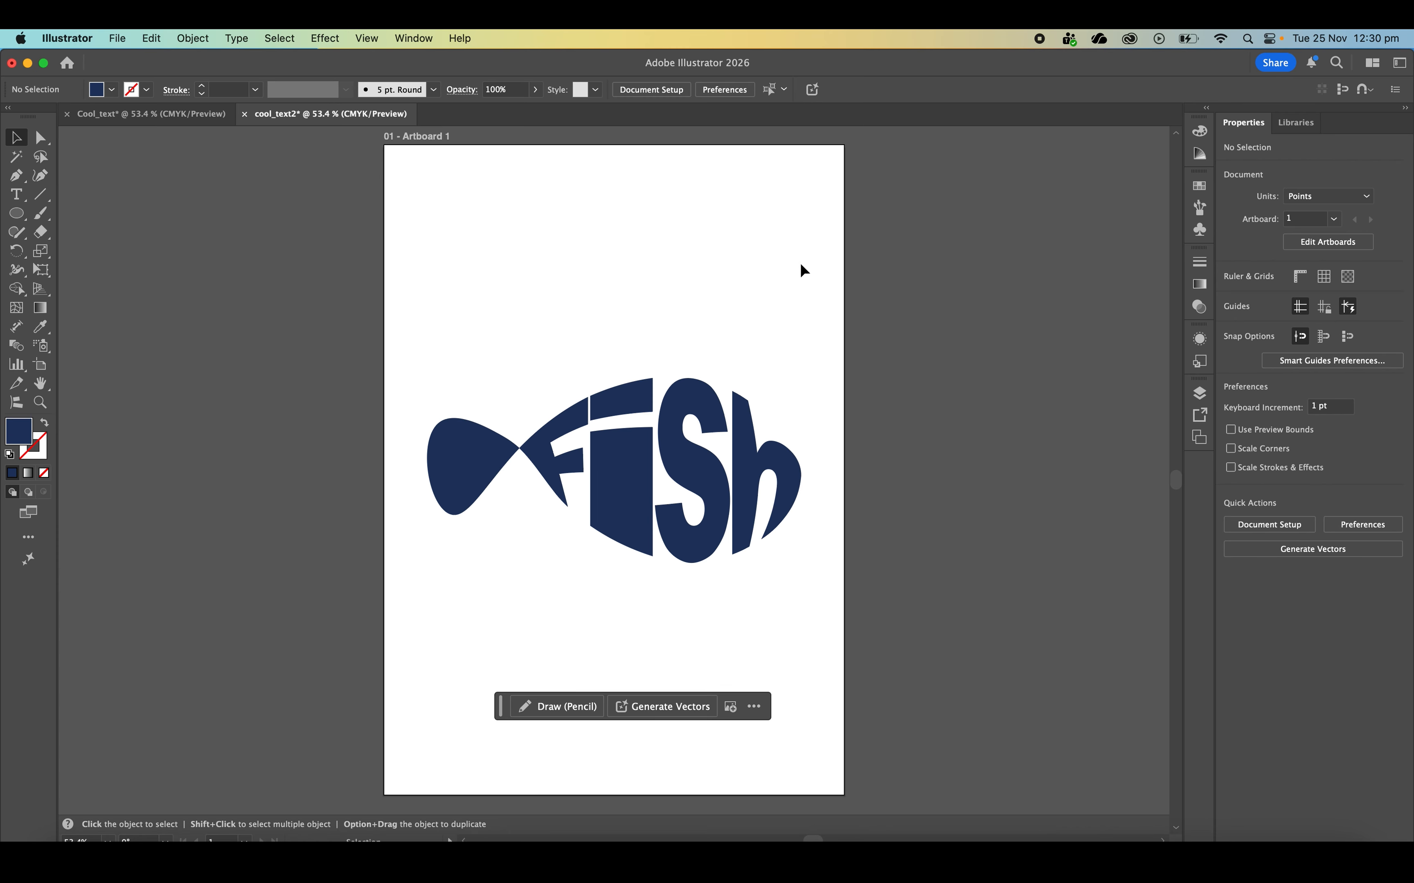
Export Artboard 1 for screens to the Desktop as a PNG at 1x scale, without creating sub-folders
click(114, 37)
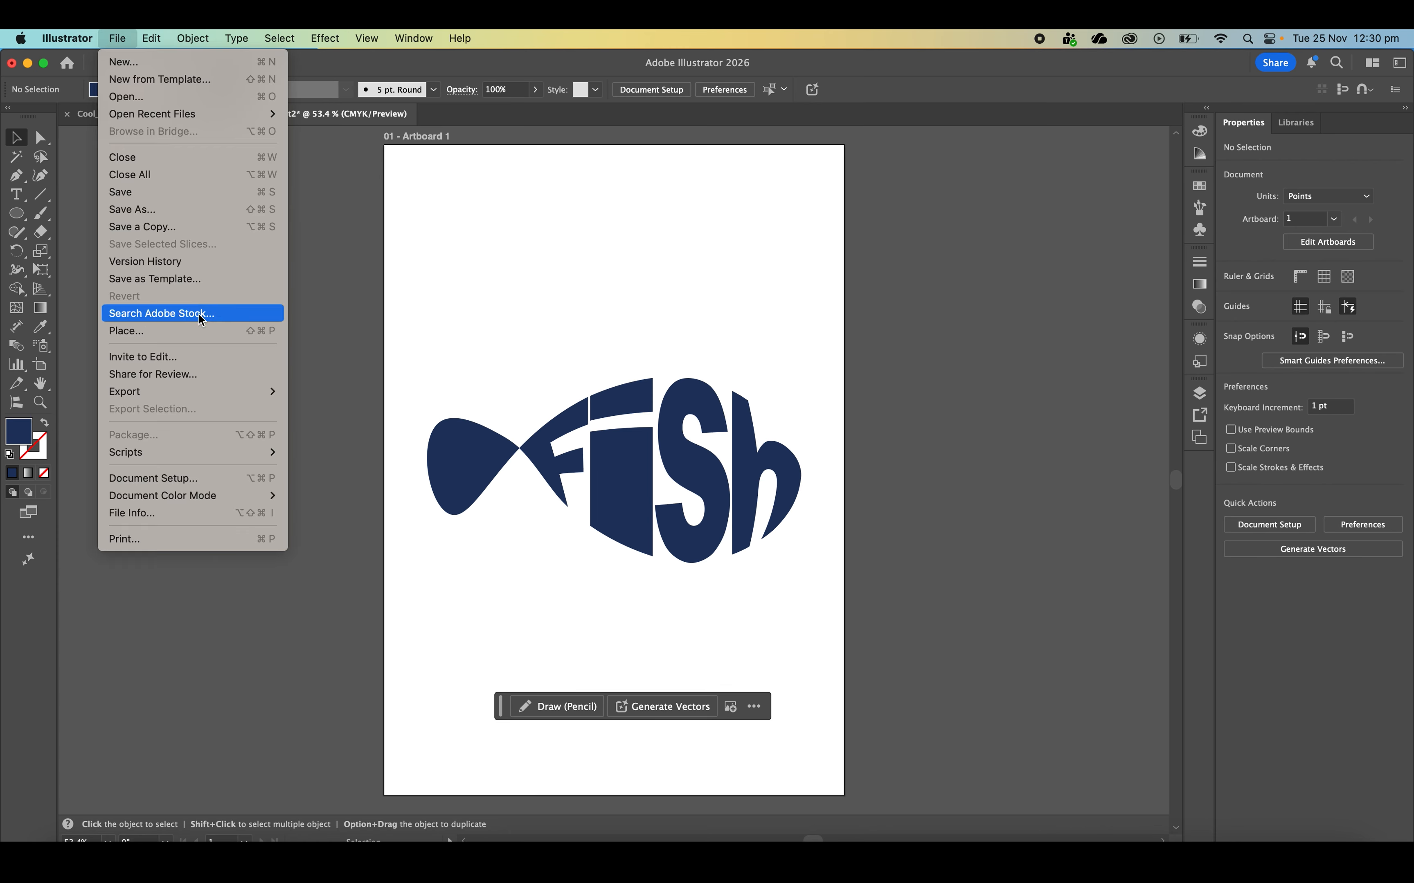
mouse_move(204, 395)
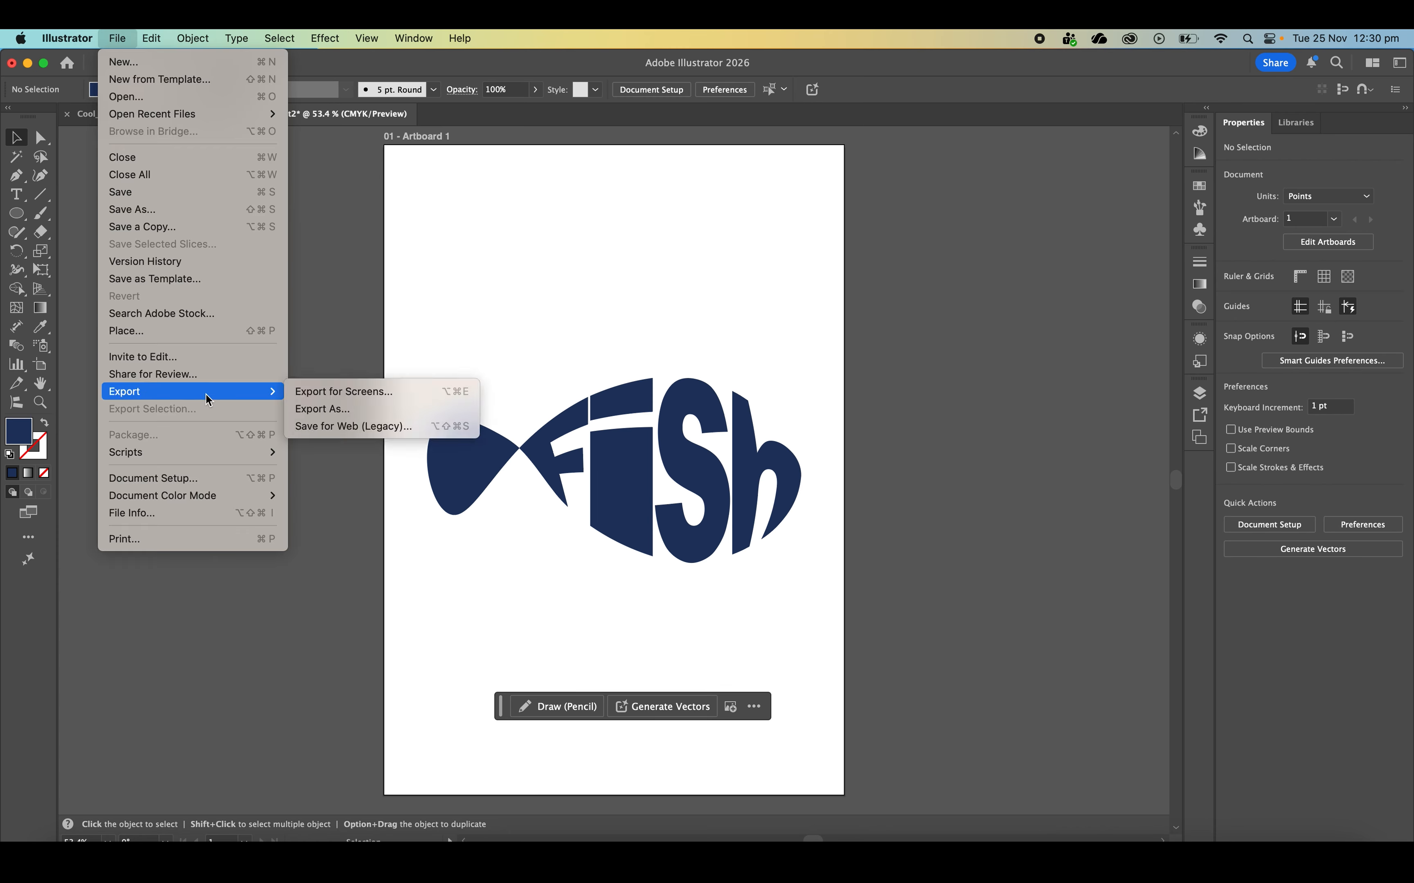
click(390, 401)
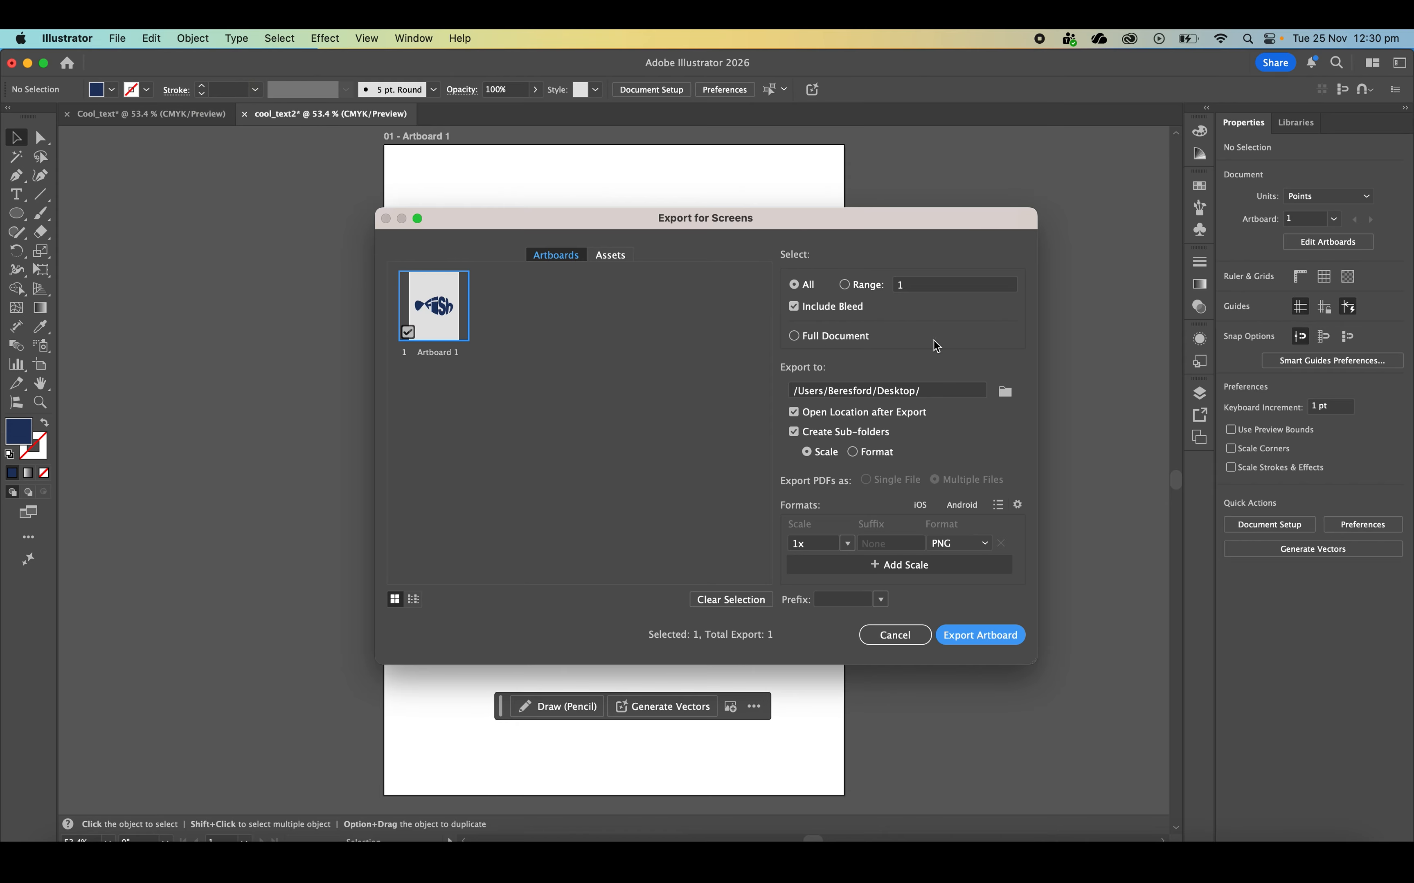
click(866, 441)
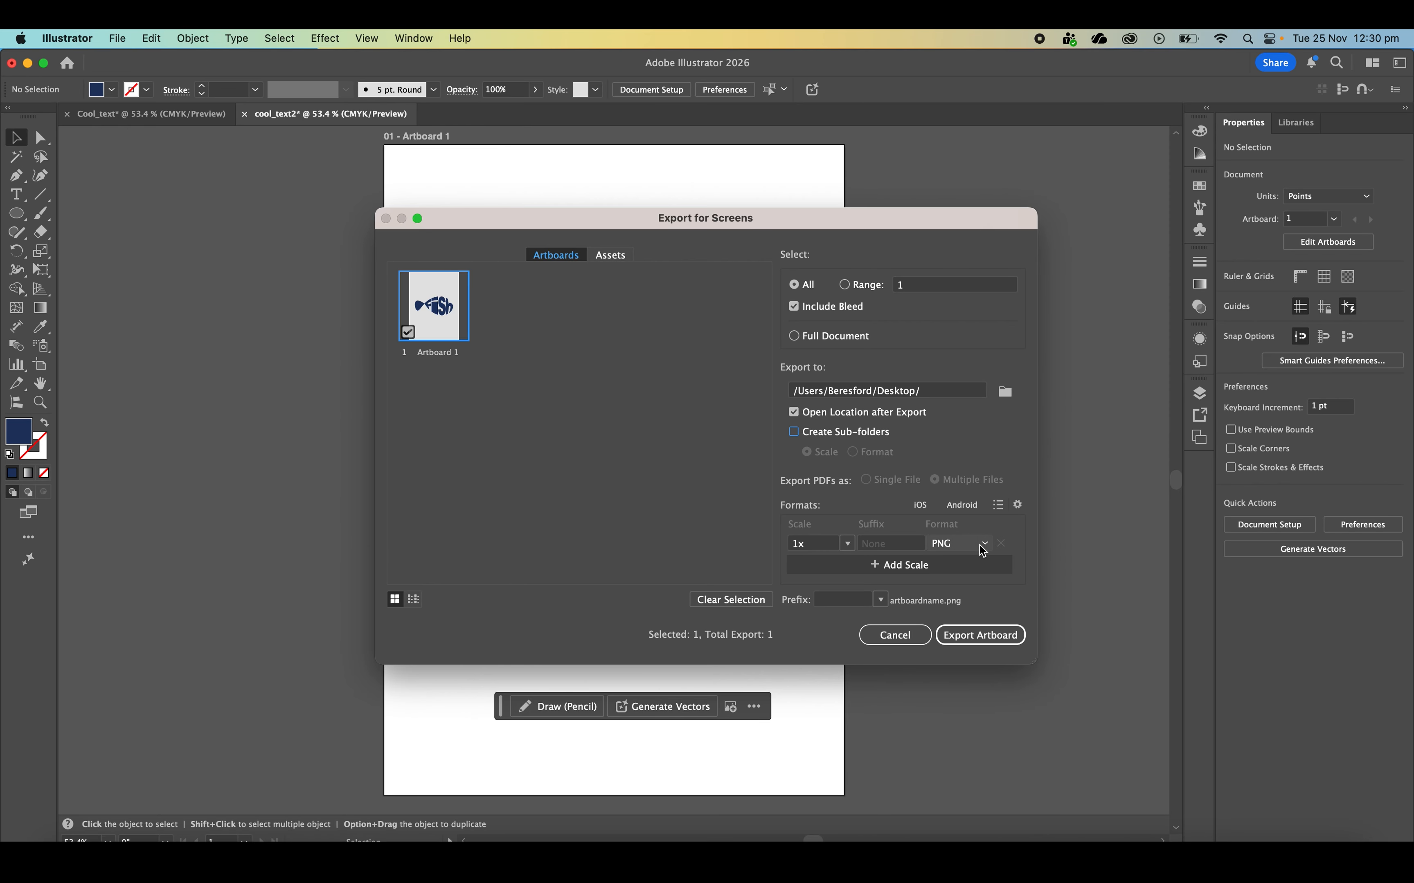
click(998, 642)
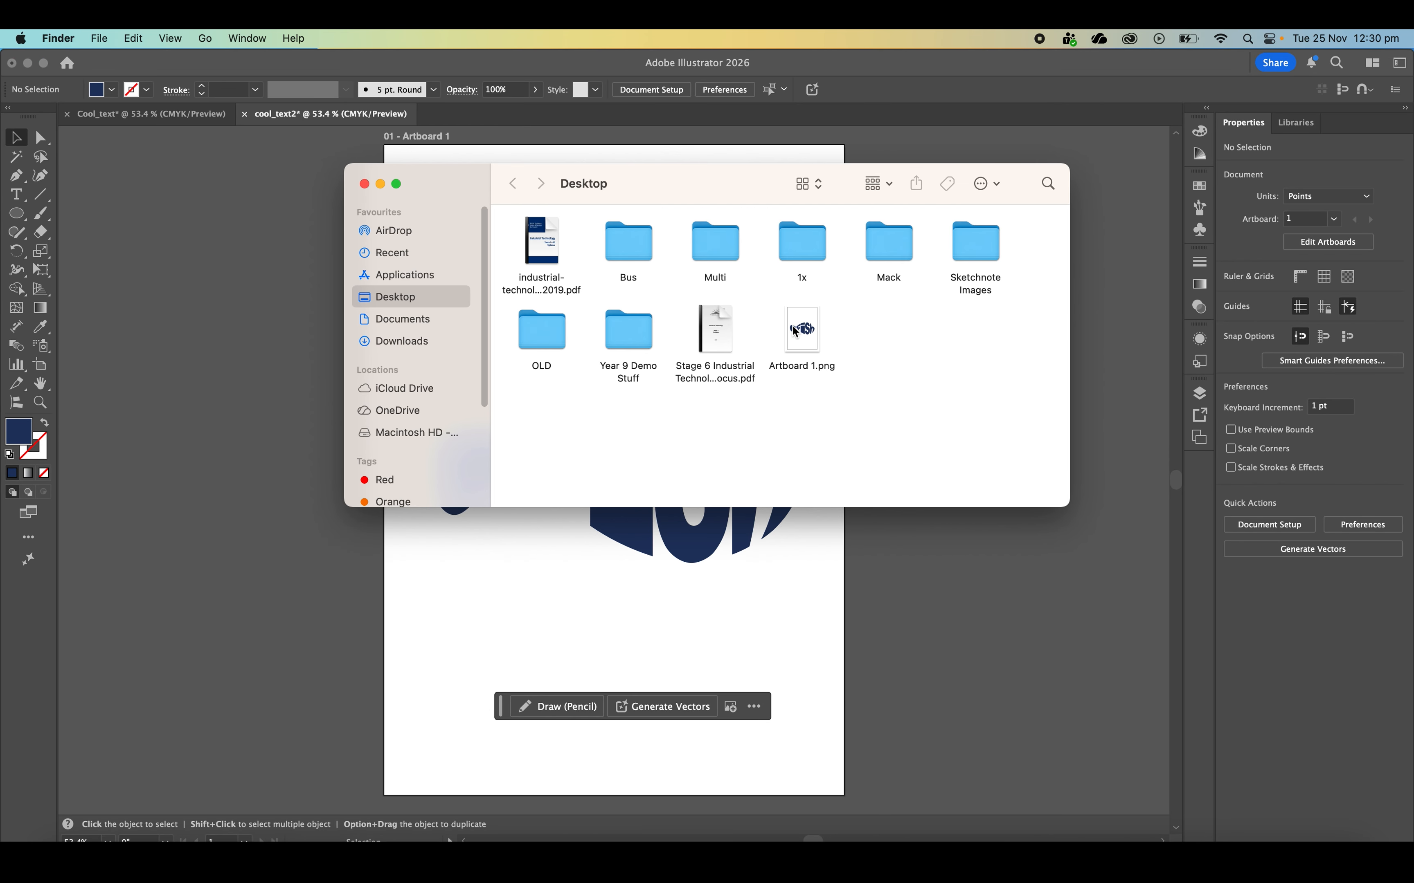
Preview the exported Artboard 1.png in Finder to check the fish artwork, and close the preview and the Desktop window
click(796, 333)
key(space)
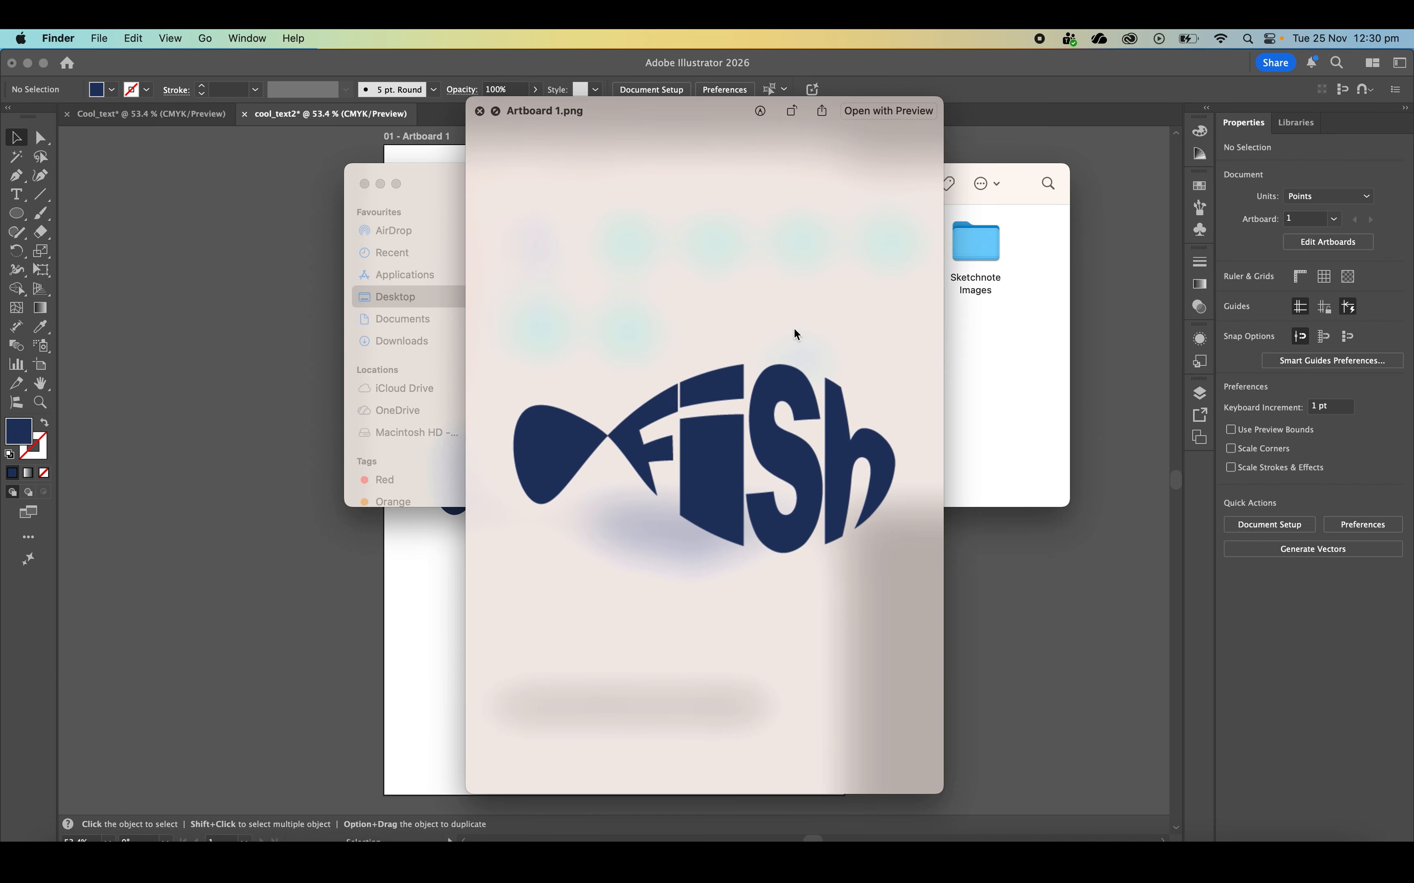
click(479, 111)
key(super+w)
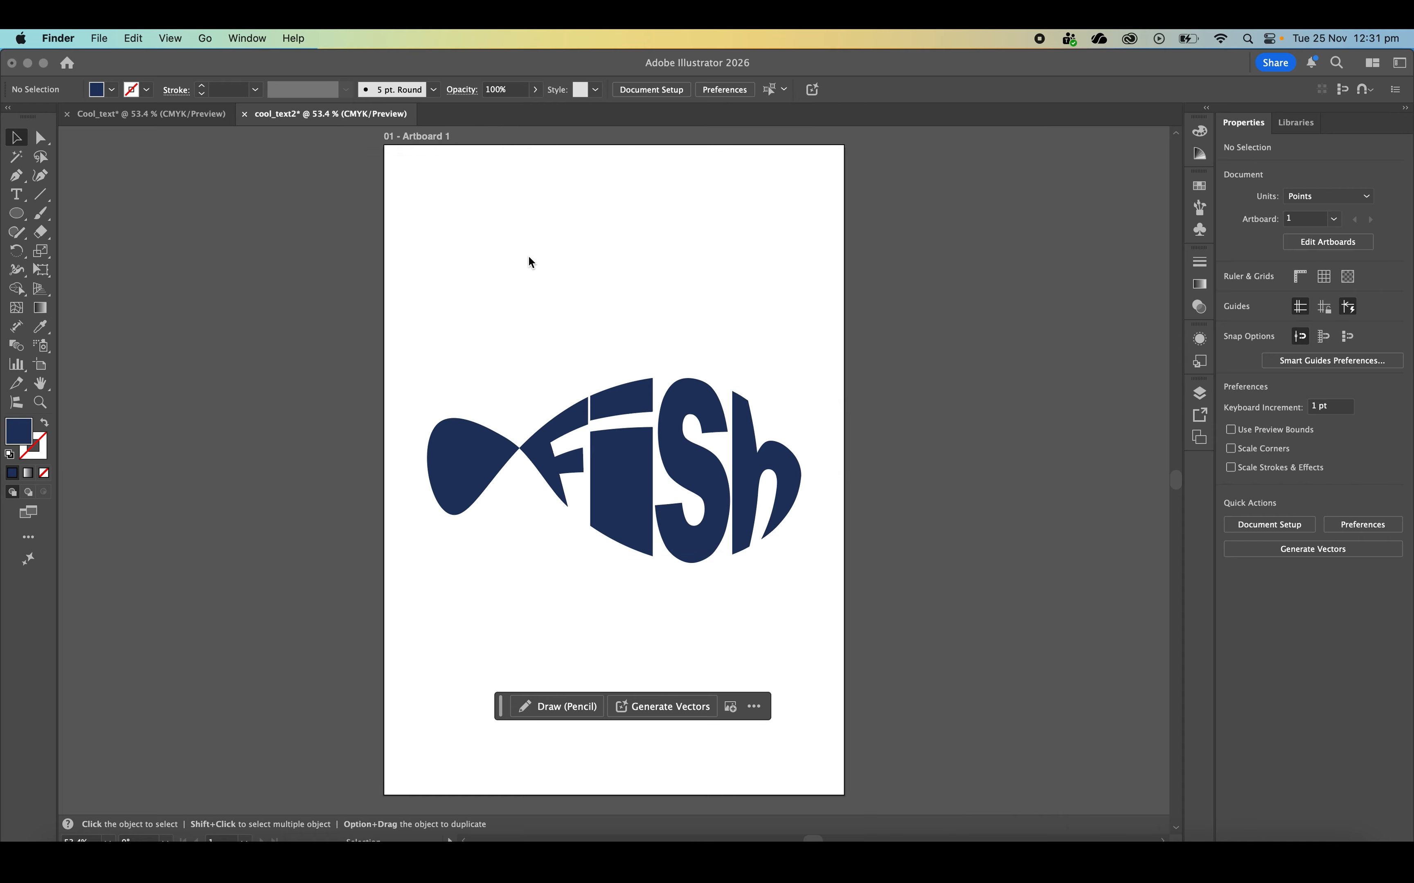
Switch back to Illustrator and start saving the cool_text2 document
click(101, 38)
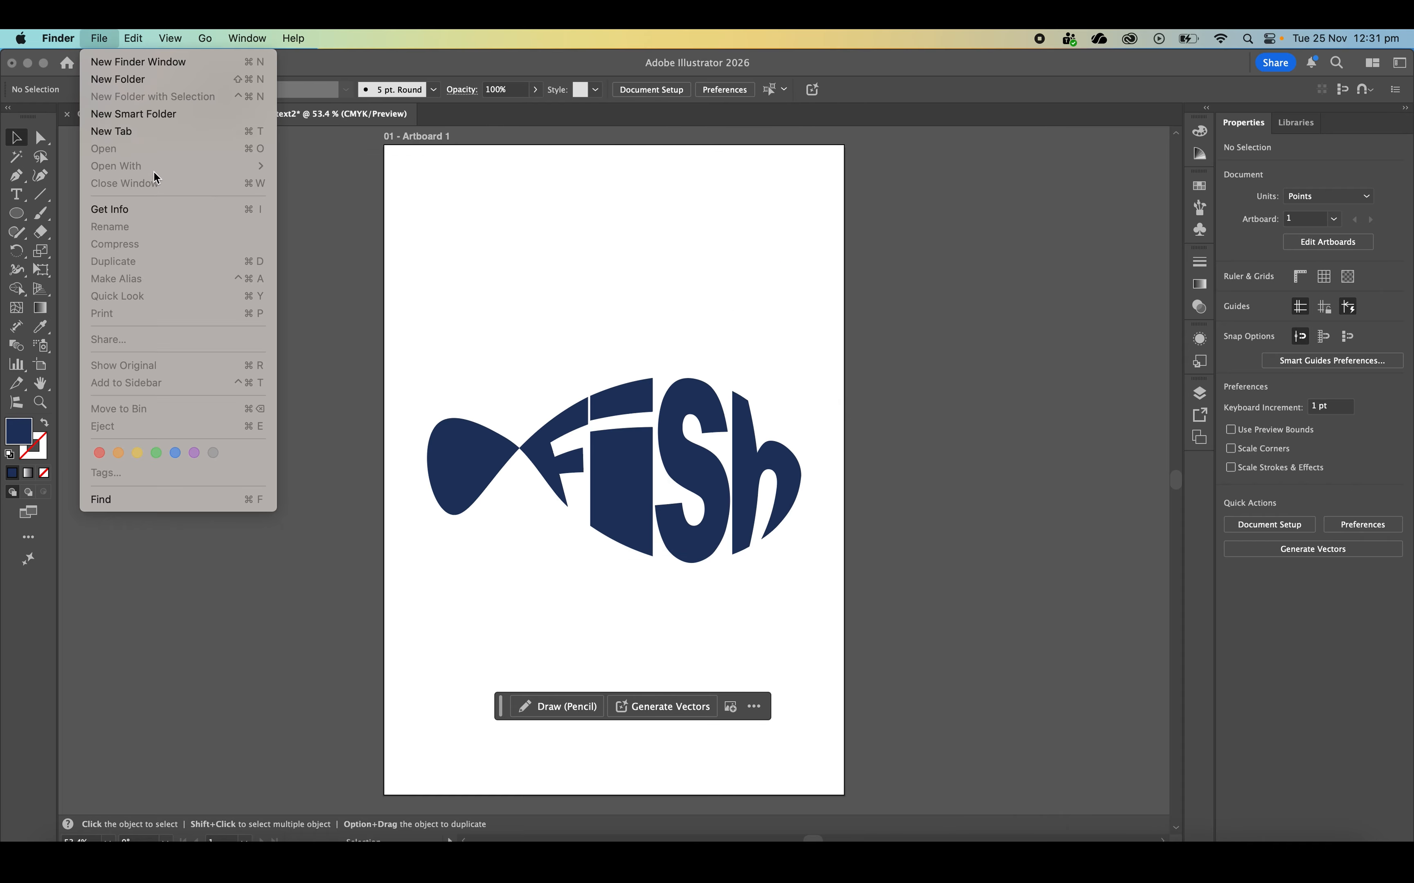
click(347, 215)
click(117, 39)
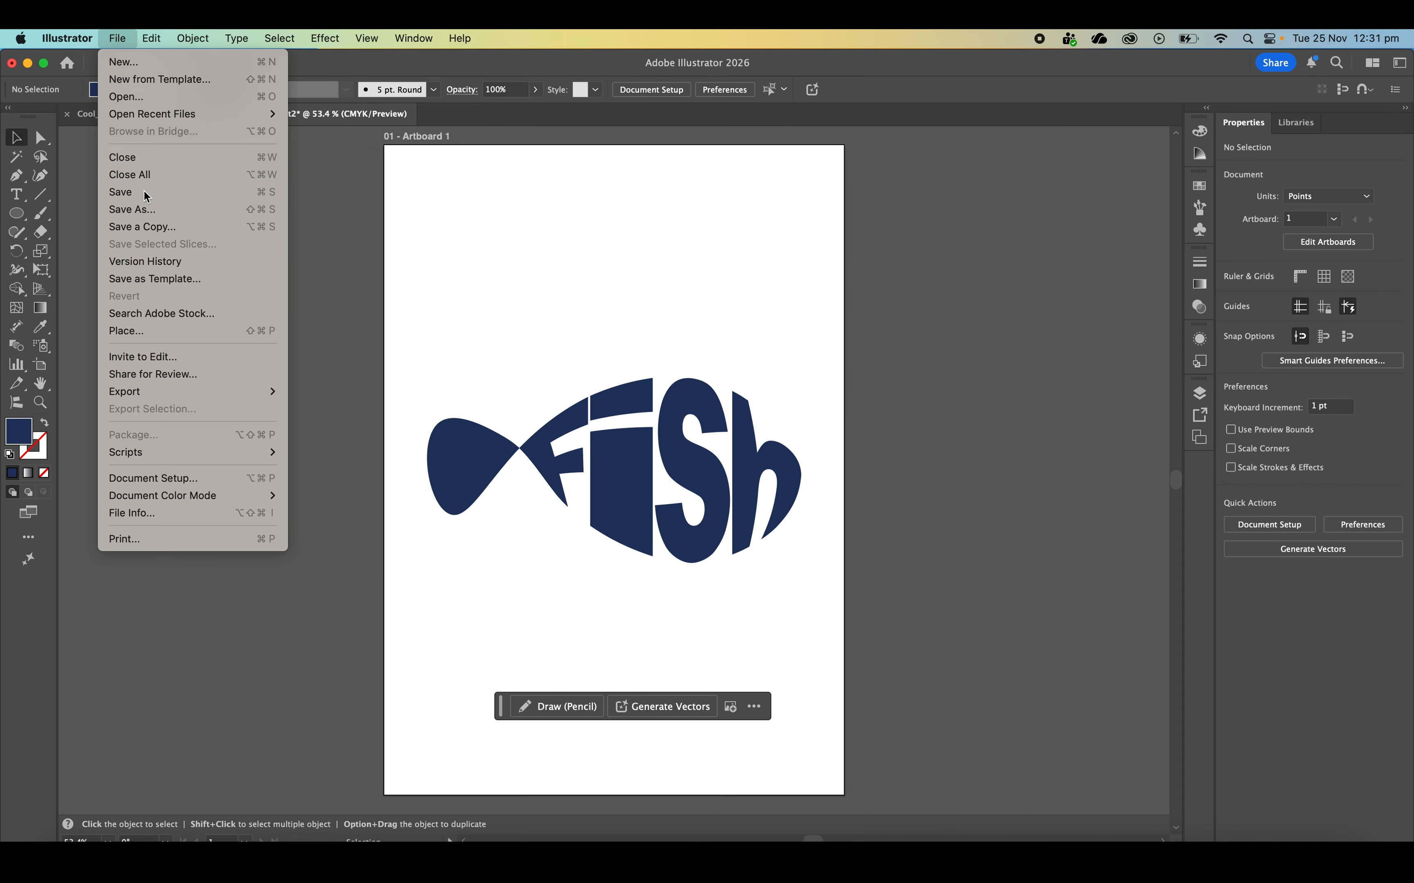
click(147, 193)
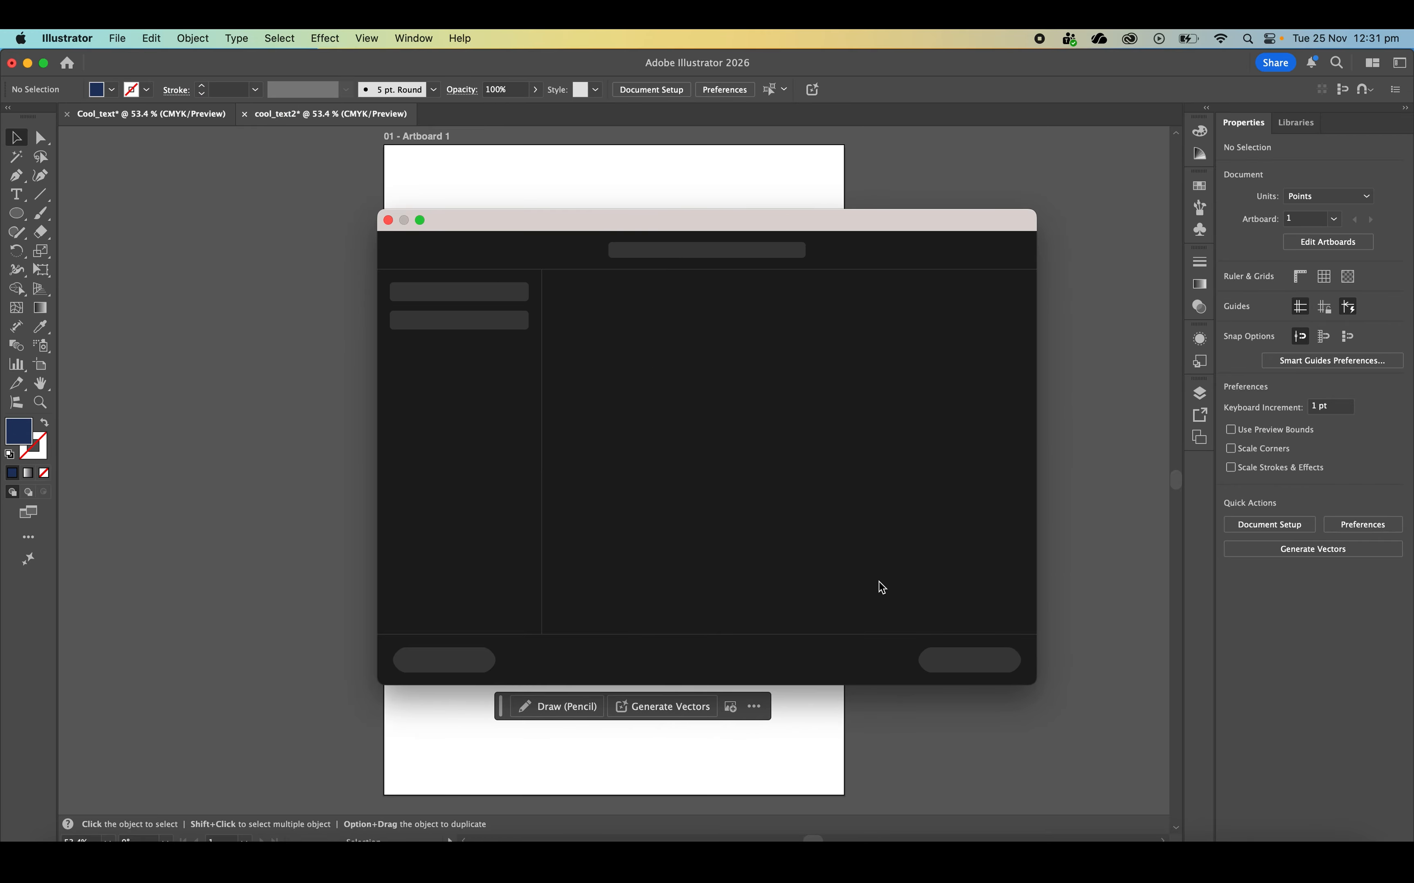